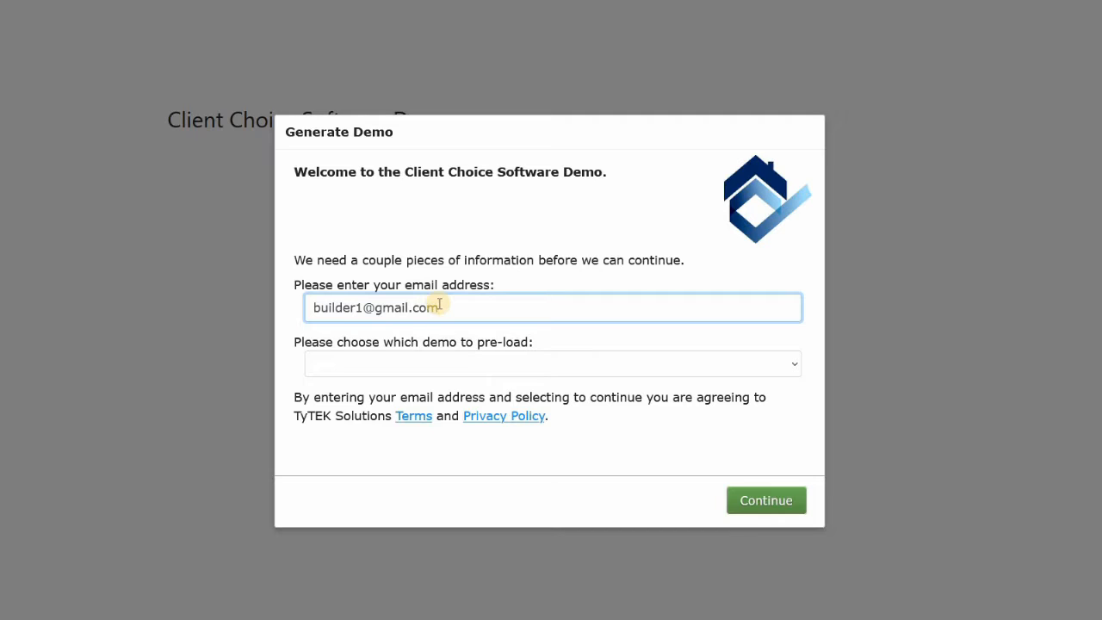
# Generate a demo site with the New Home Demo pre-loaded, accept the notes, and log in as Administrator
pyautogui.click(396, 364)
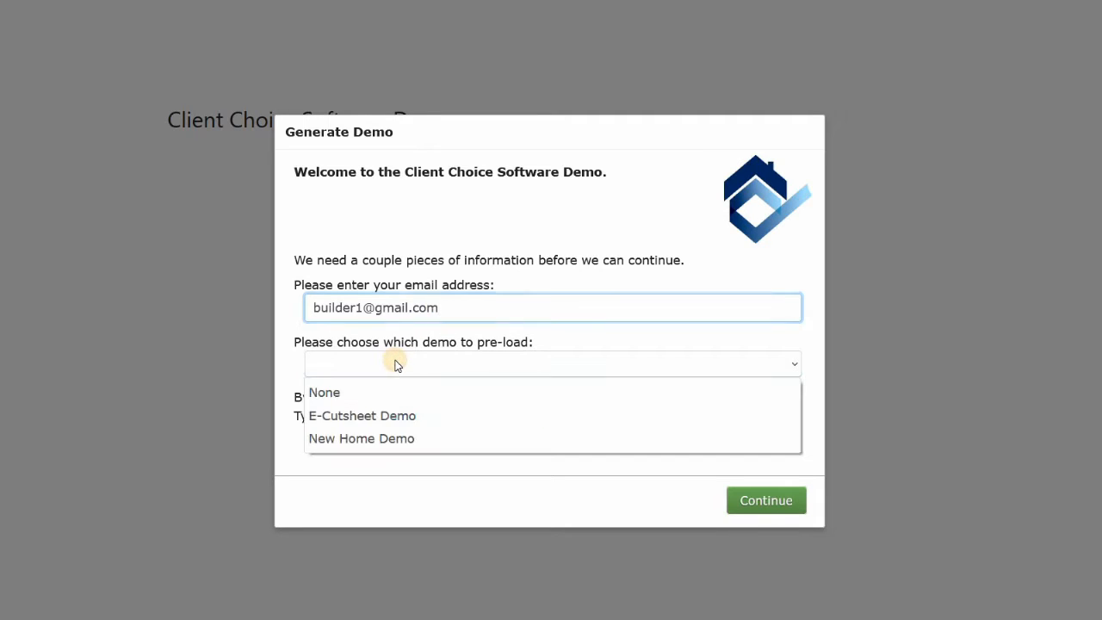
pyautogui.click(361, 439)
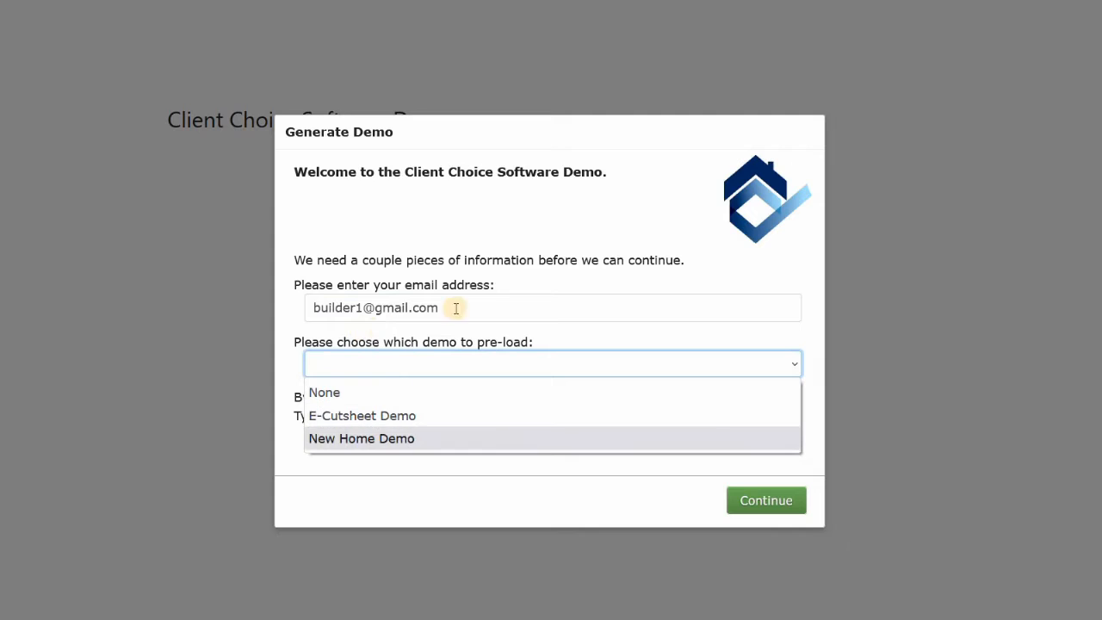
pyautogui.click(762, 501)
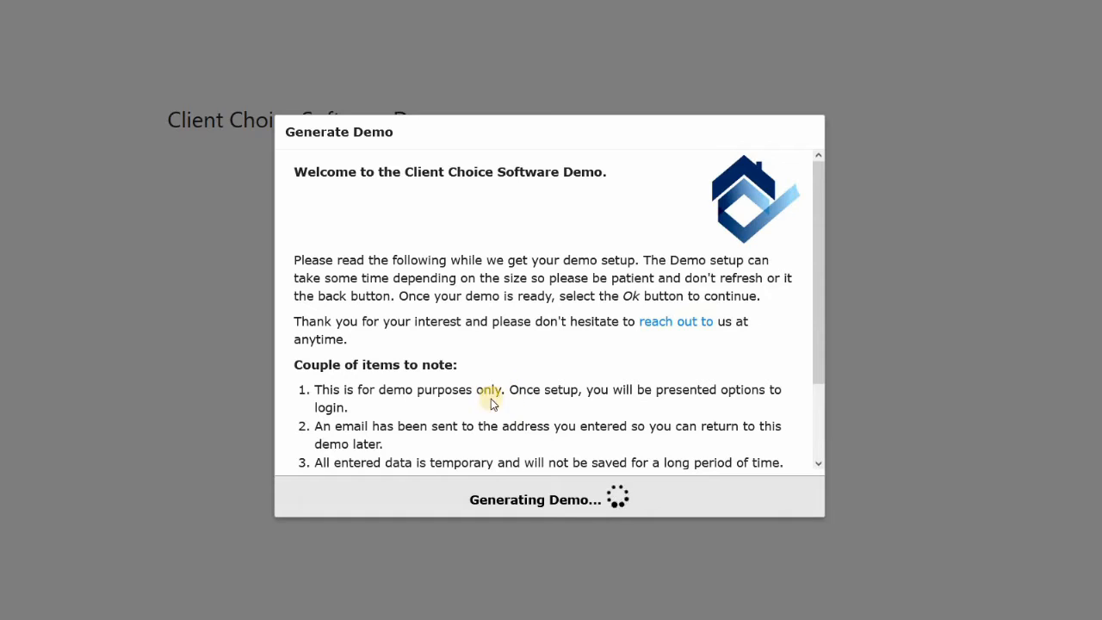
pyautogui.scroll(-2, 493, 403)
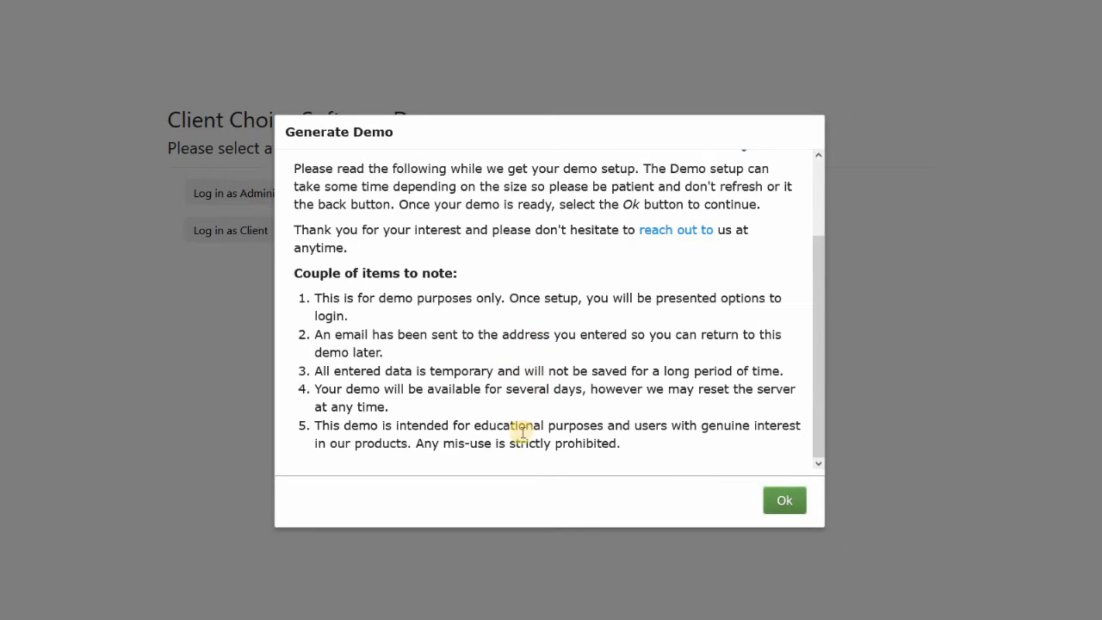
pyautogui.click(783, 499)
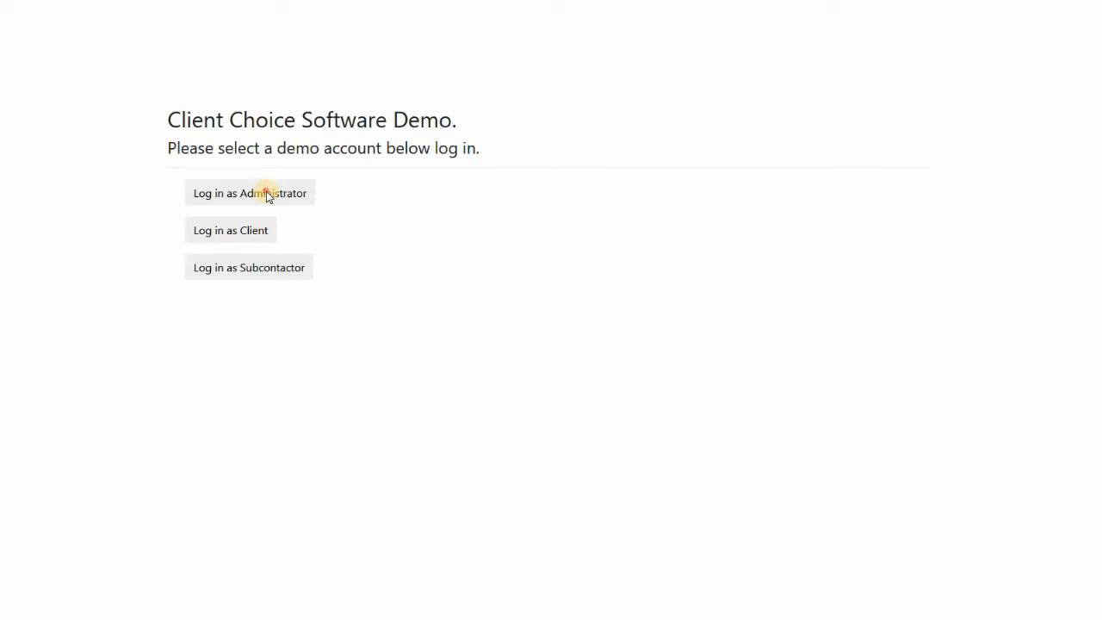
pyautogui.click(267, 194)
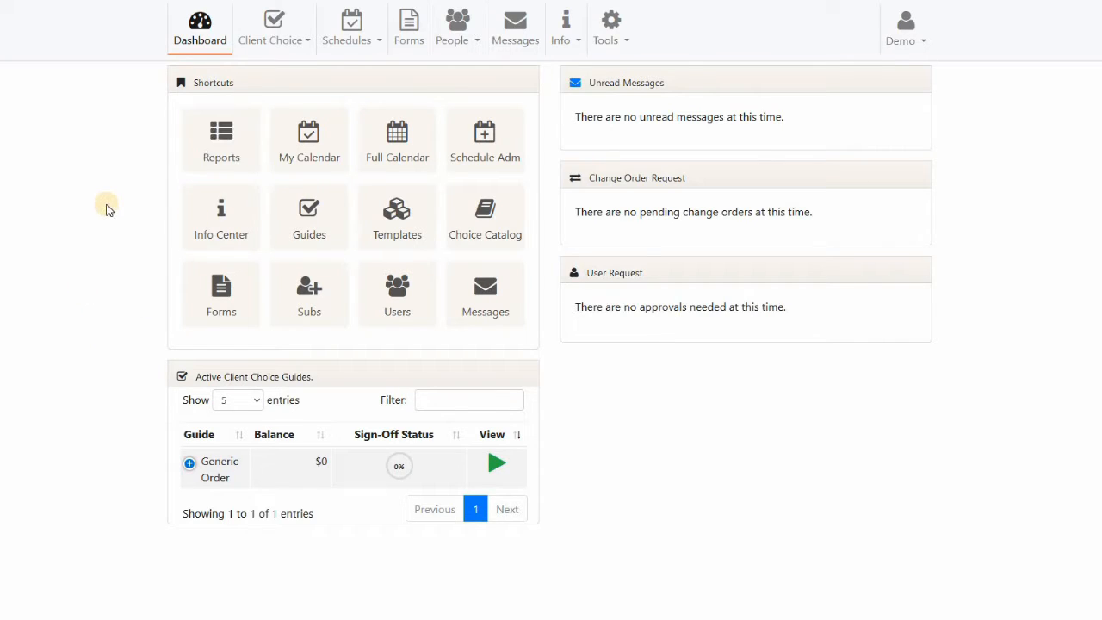
# Edit the Generic Order client choice guide, renaming it 1241 Main and setting its contract amount to 350000
pyautogui.click(309, 220)
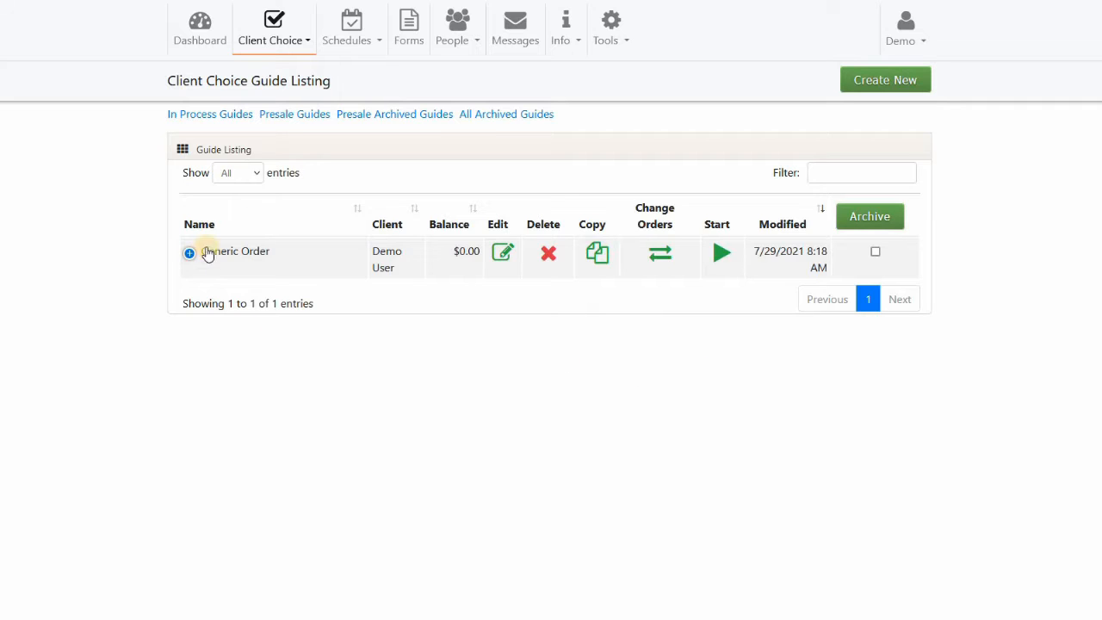
pyautogui.click(502, 256)
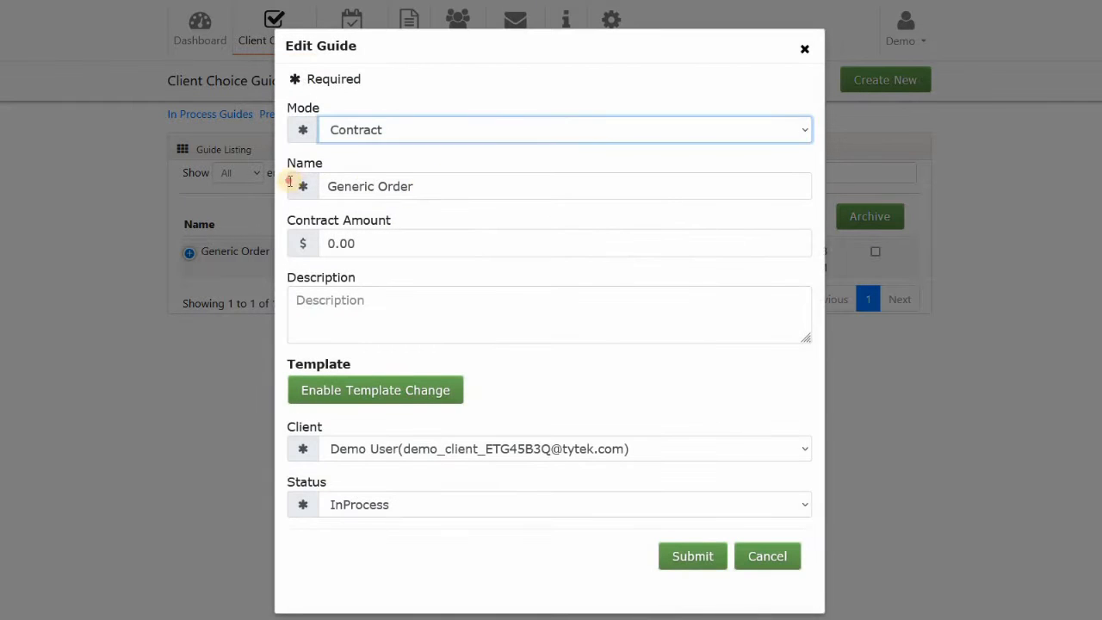
pyautogui.press('Tab')
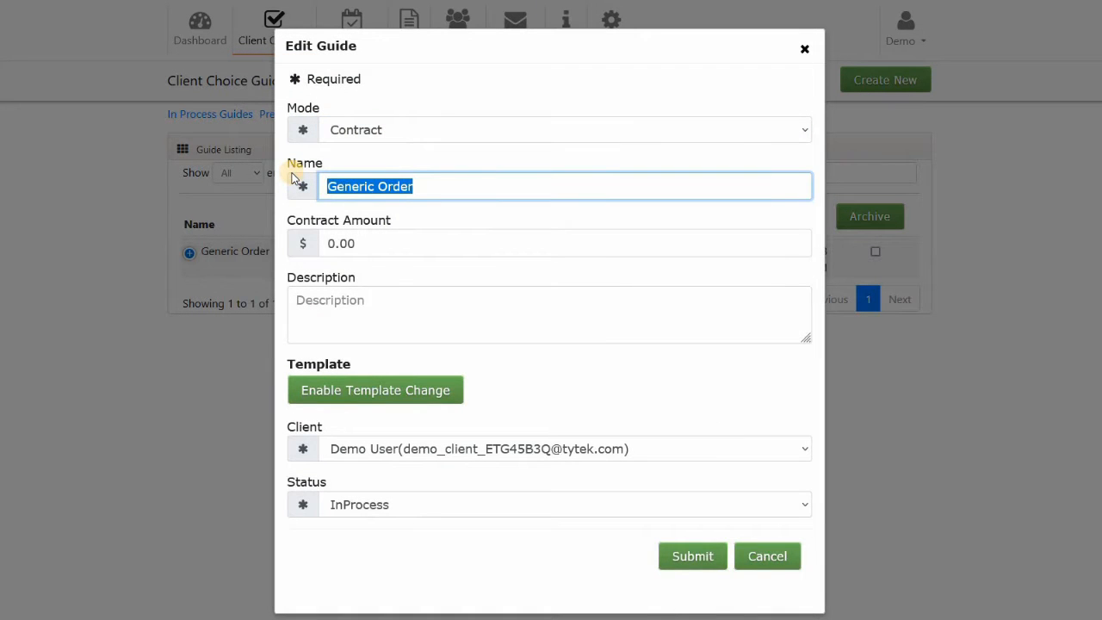
pyautogui.write('1241')
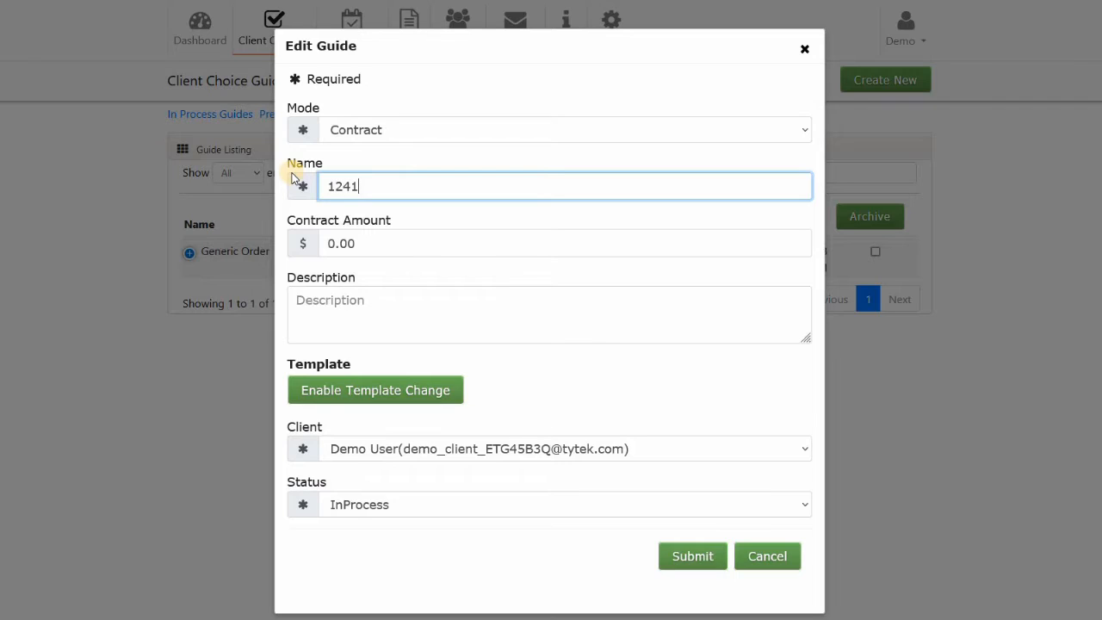
pyautogui.write('Main')
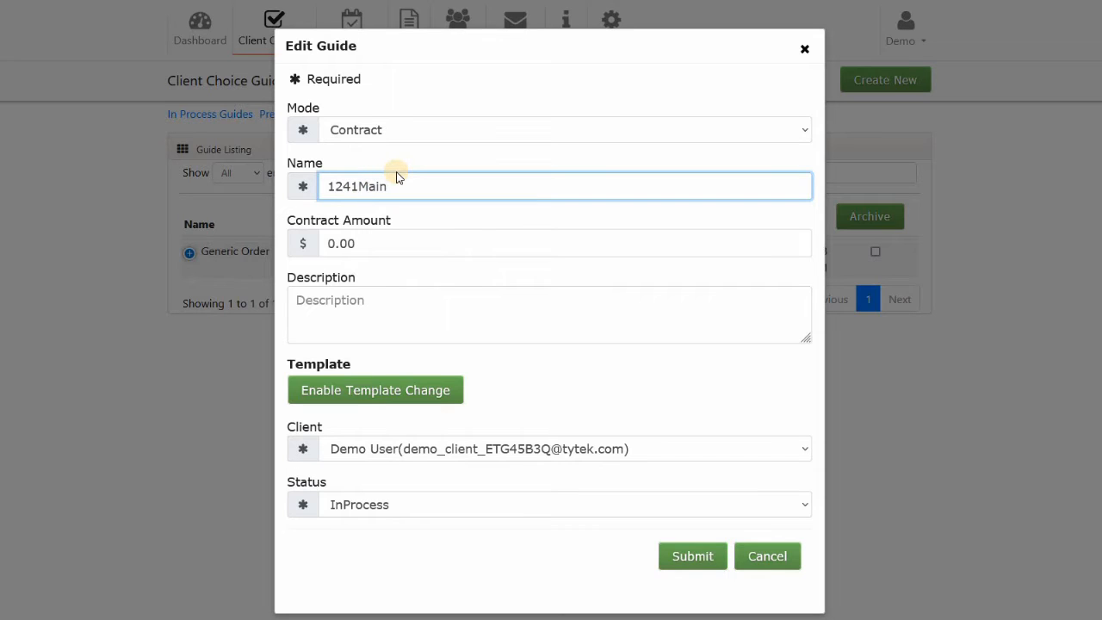
pyautogui.click(309, 247)
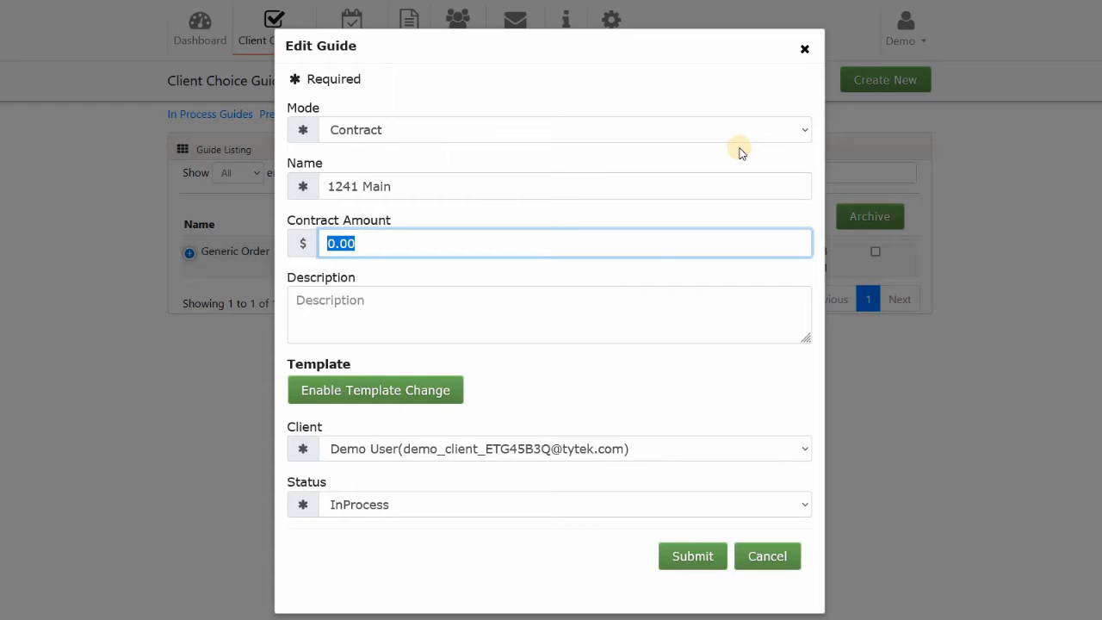
pyautogui.write('350000')
pyautogui.click(700, 558)
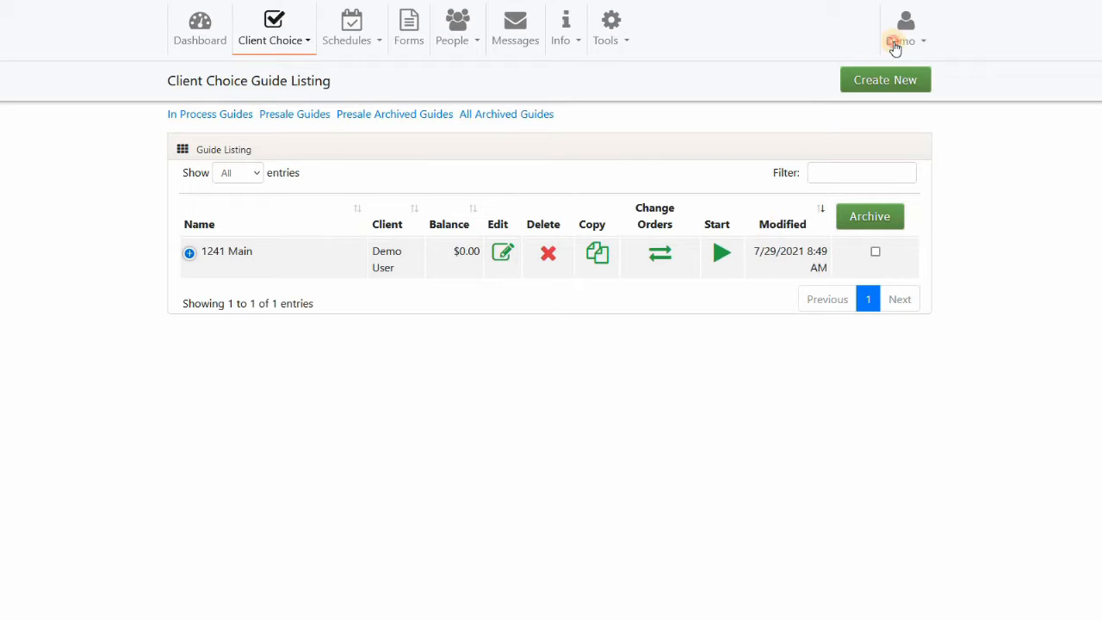
# Switch from the administrator account to the Client demo account and start the 1241 Main guide
pyautogui.click(894, 45)
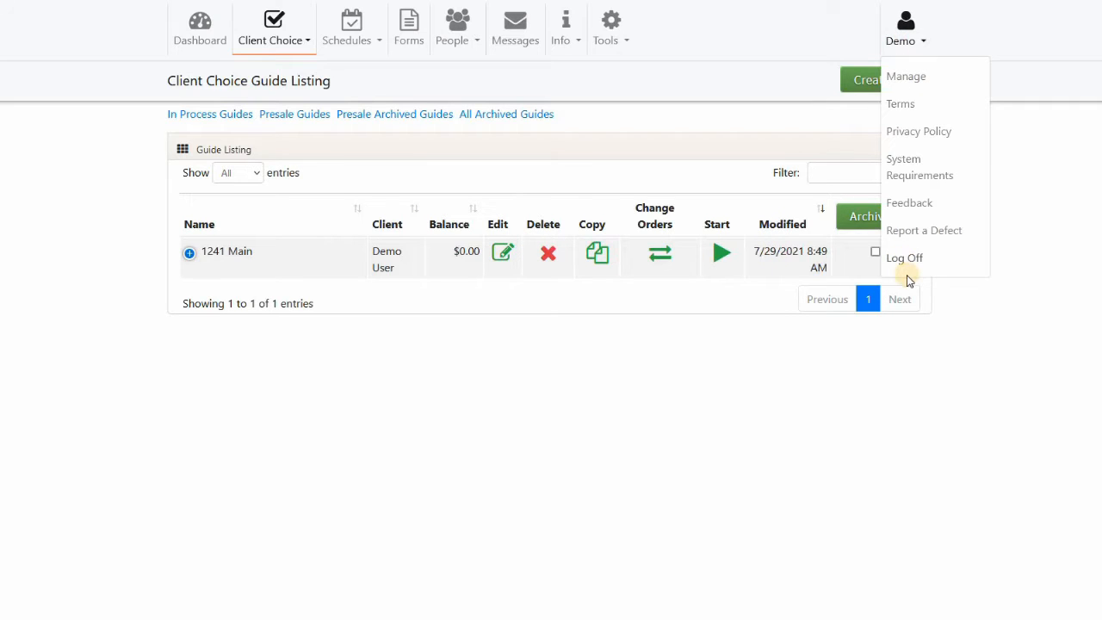
pyautogui.click(906, 272)
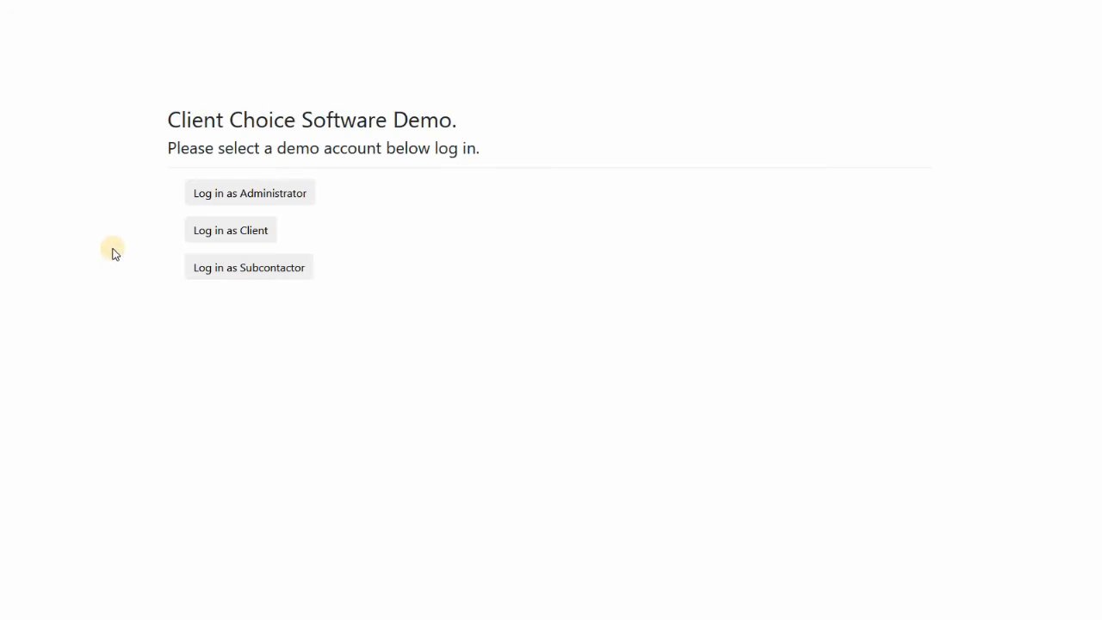
pyautogui.click(248, 229)
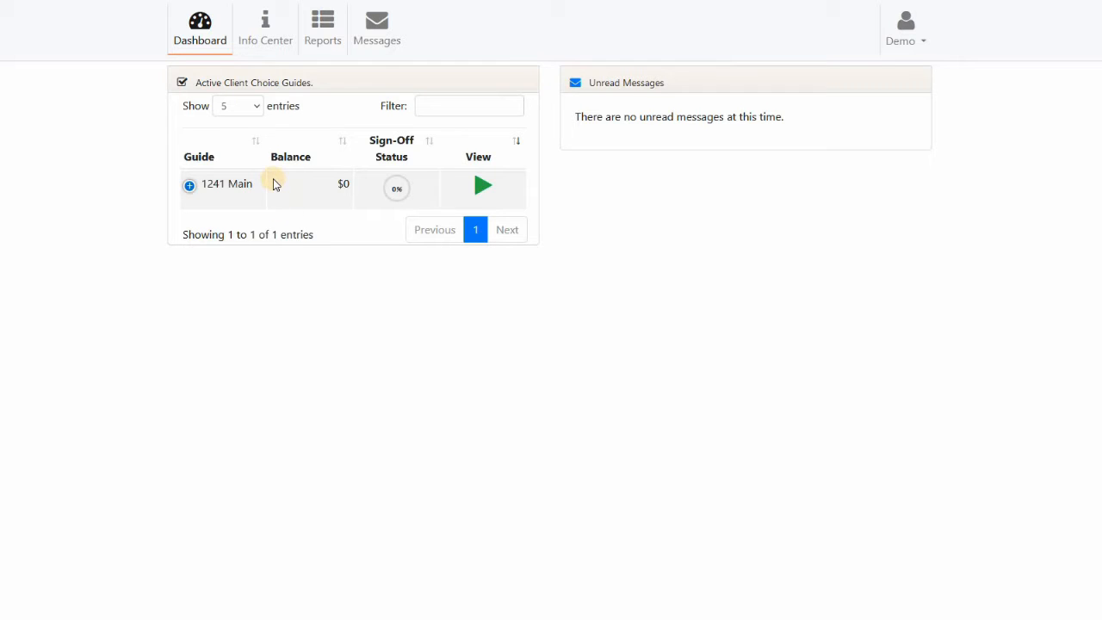
pyautogui.click(480, 183)
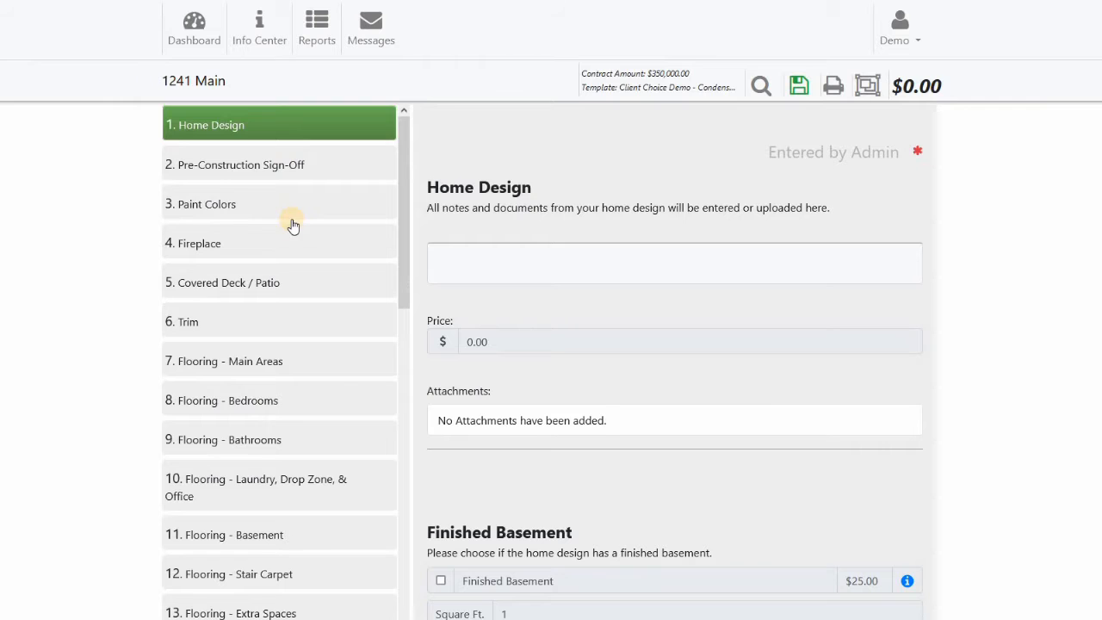
# Look through the guide's category list and the Fireplace choices, then return to the Home Design category
pyautogui.scroll(-5, 293, 225)
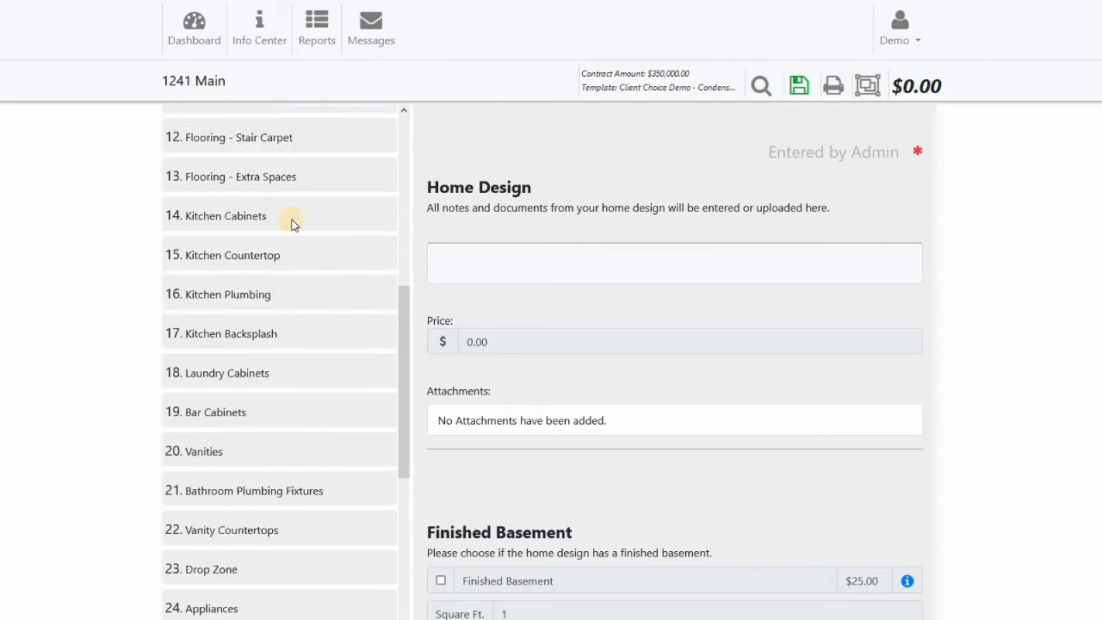
pyautogui.scroll(-5, 292, 225)
pyautogui.scroll(2, 305, 324)
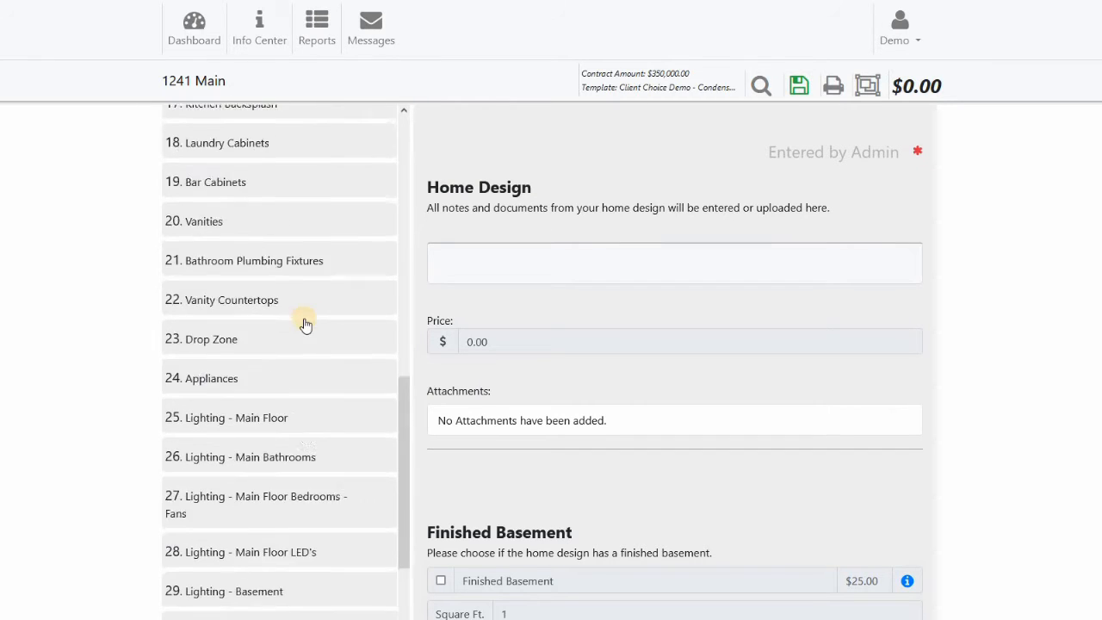
pyautogui.scroll(8, 305, 324)
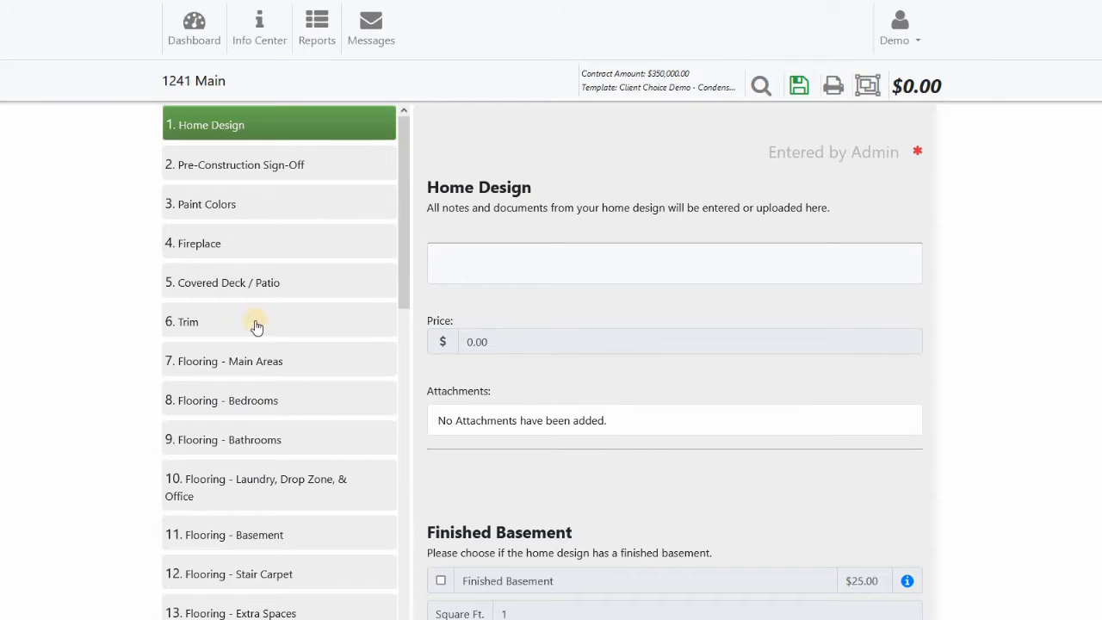
pyautogui.click(256, 244)
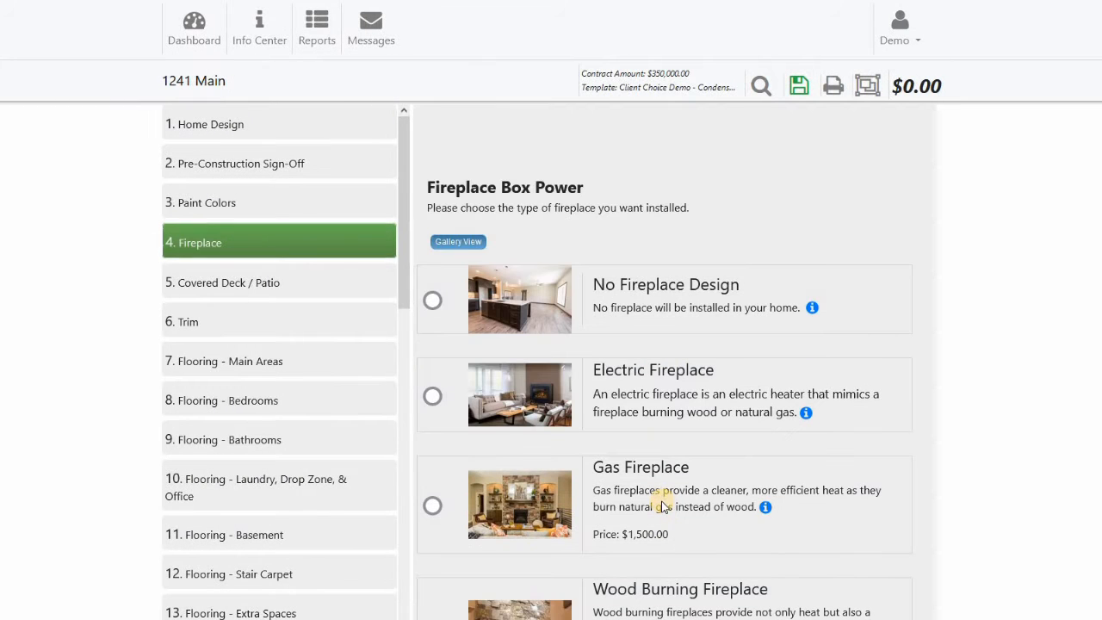
pyautogui.scroll(-7, 662, 502)
pyautogui.scroll(6, 661, 501)
pyautogui.scroll(1, 589, 308)
pyautogui.click(409, 115)
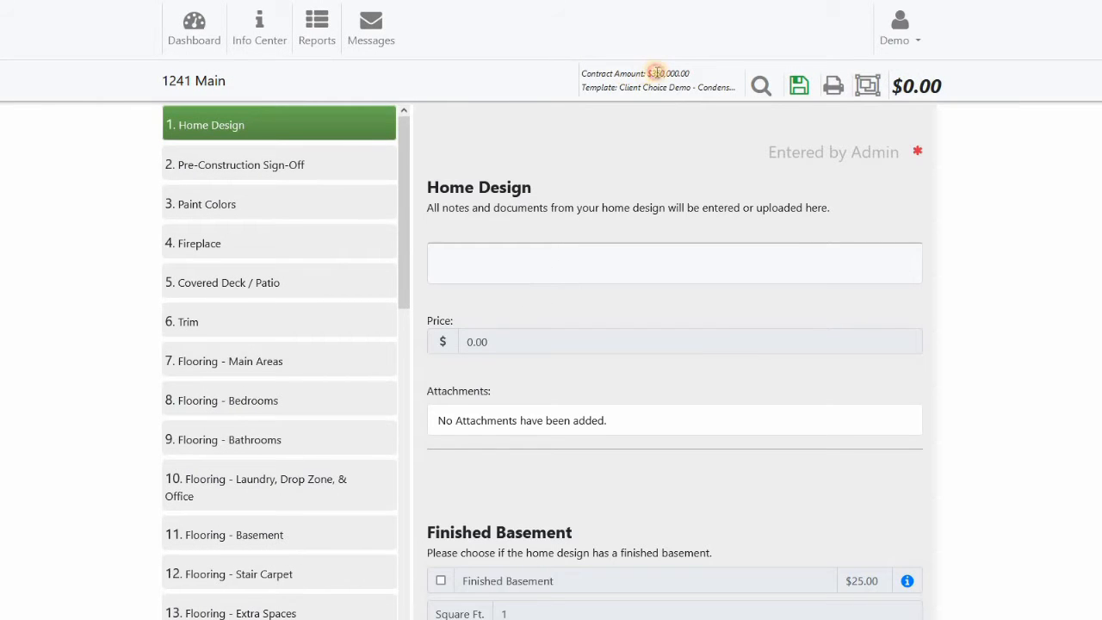
# Examine the guide's contract amount, running upgrade total, and the Entered by Admin label on the Home Design section
pyautogui.moveTo(693, 75); pyautogui.dragTo(692, 75)
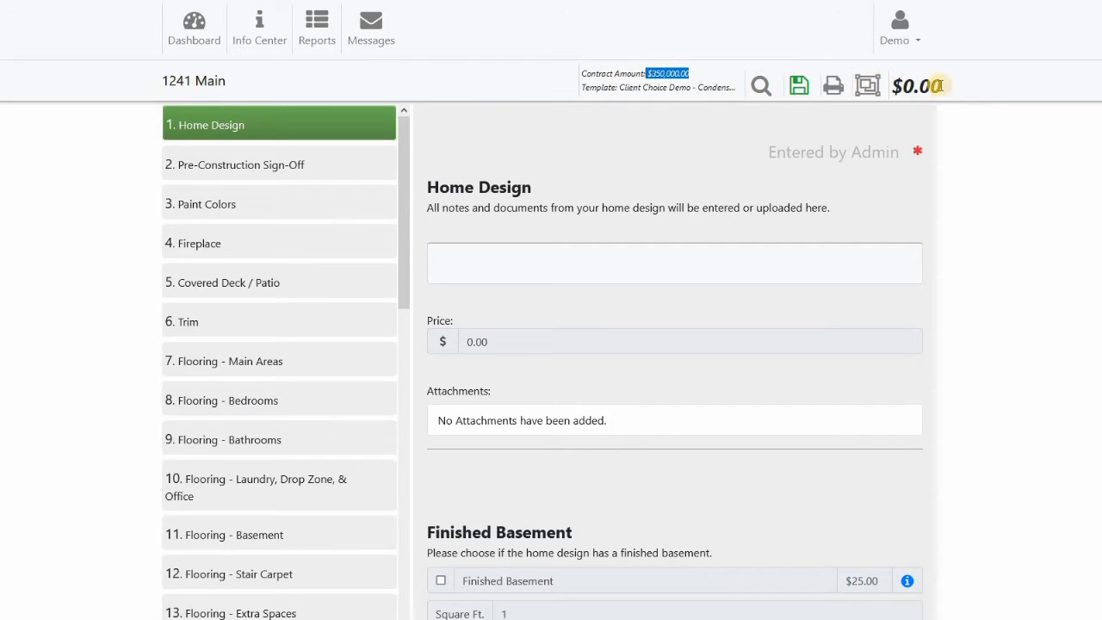
pyautogui.moveTo(941, 88); pyautogui.dragTo(895, 85)
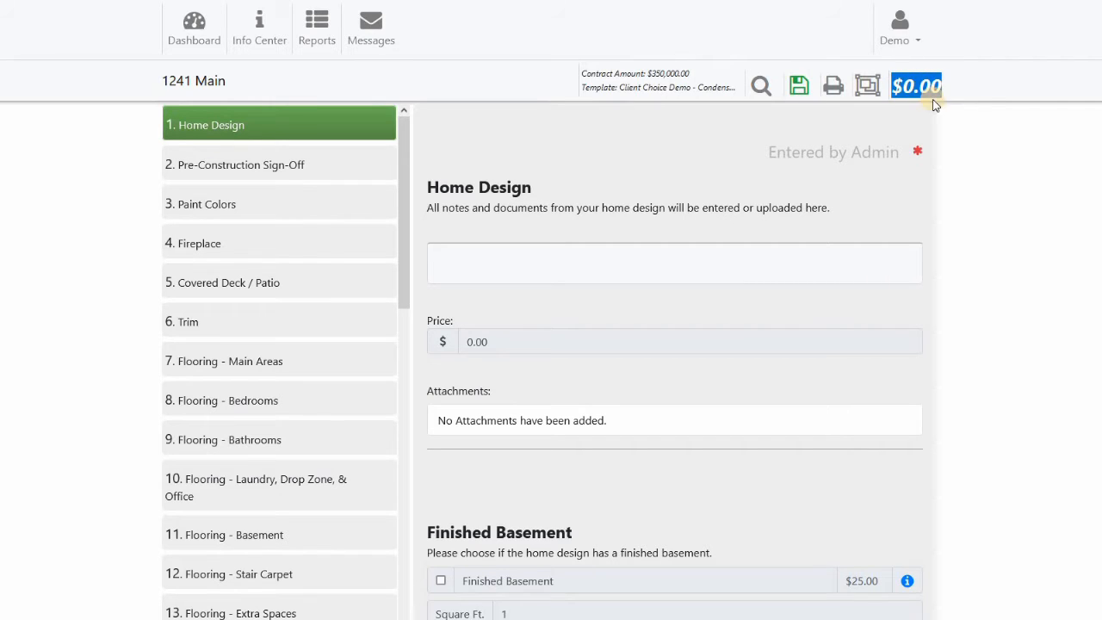
pyautogui.click(734, 216)
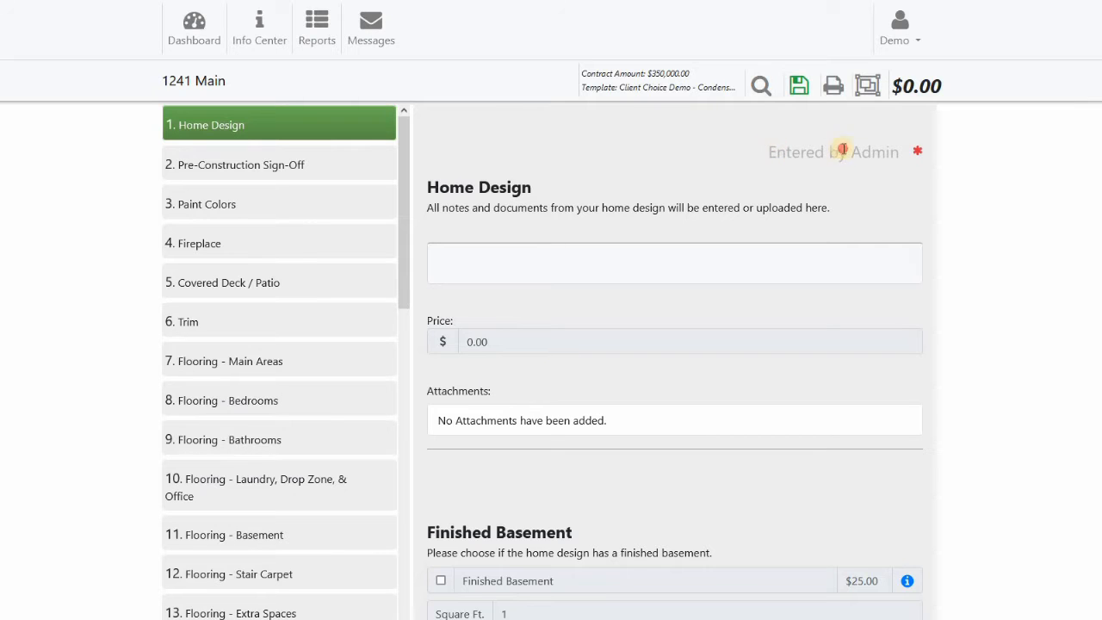
pyautogui.moveTo(768, 152); pyautogui.dragTo(913, 153)
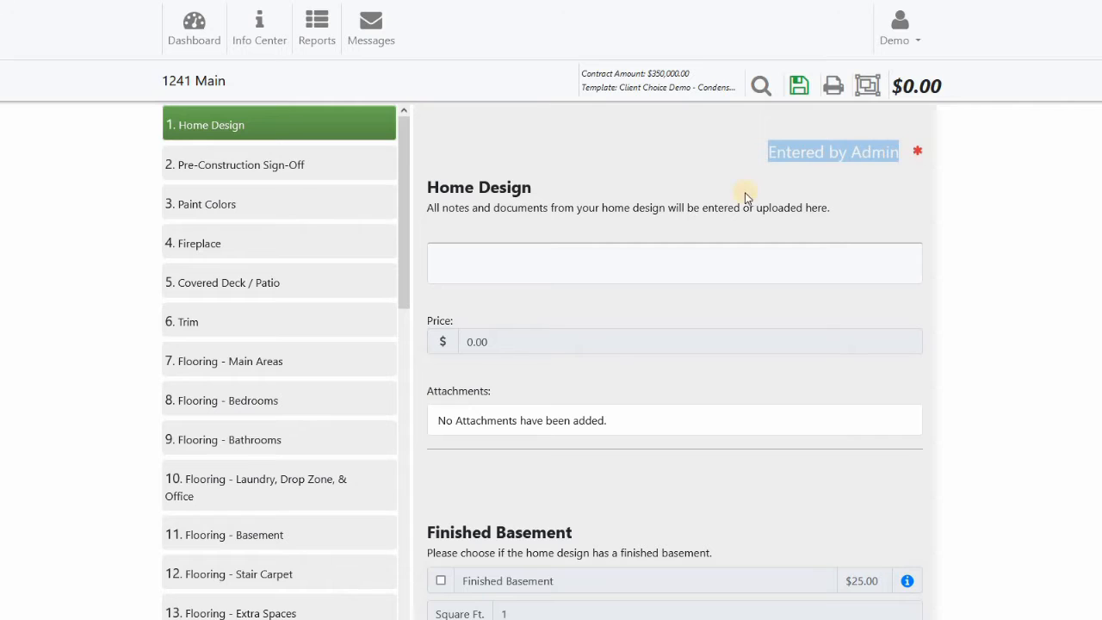
pyautogui.click(560, 215)
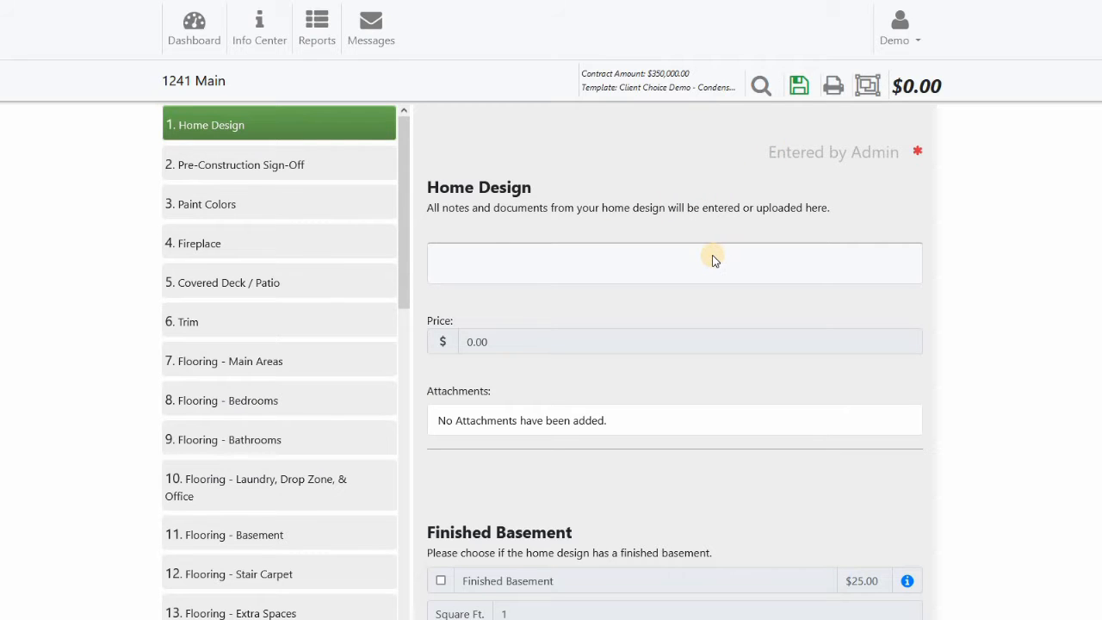
# Select the Finished Basement option in Home Design with an area of 1200 square feet and check its line total and the guide total
pyautogui.scroll(-4, 714, 256)
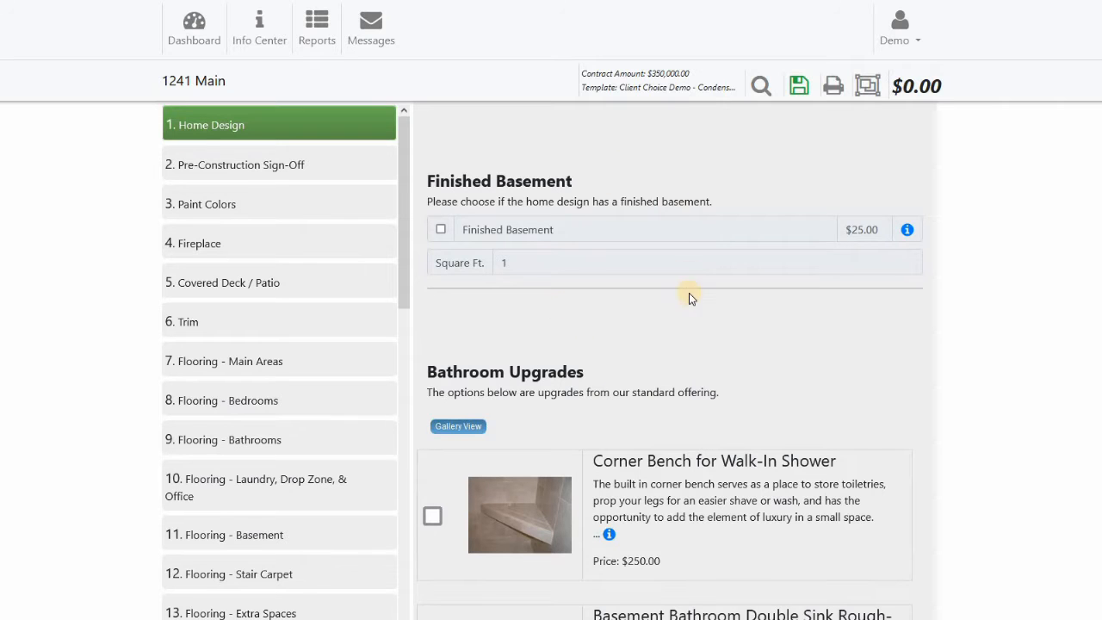
pyautogui.scroll(2, 749, 229)
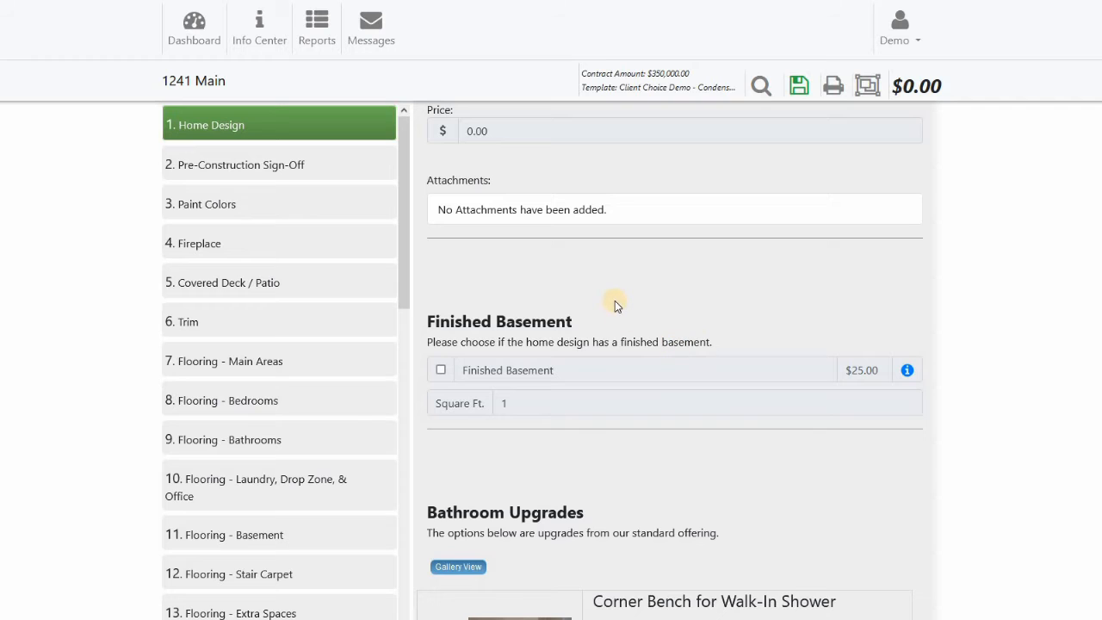
pyautogui.scroll(-1, 499, 275)
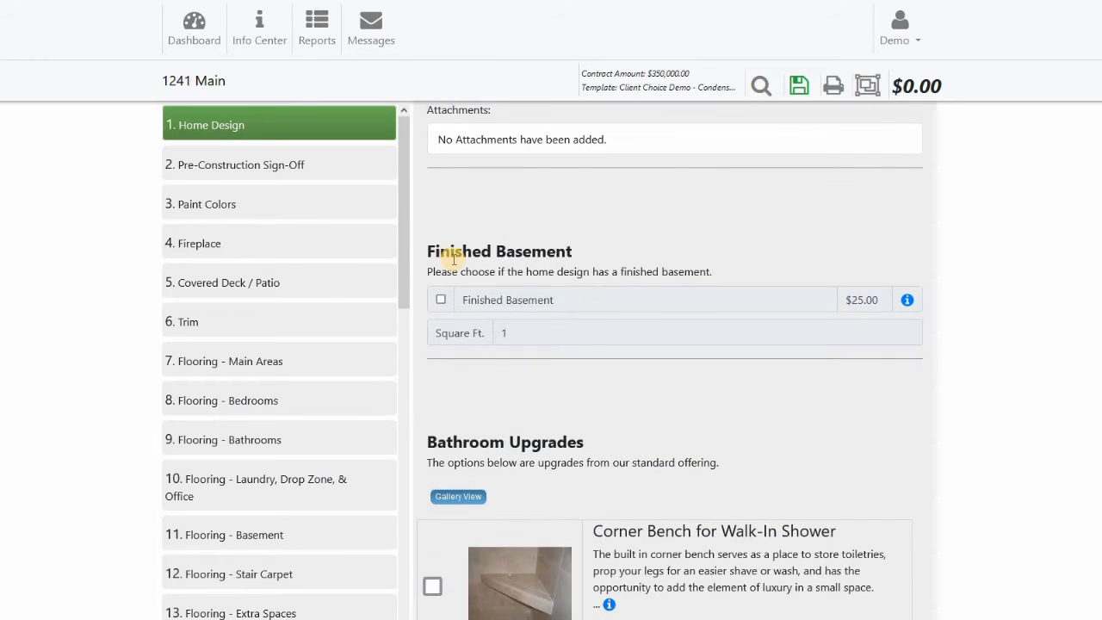
pyautogui.click(441, 301)
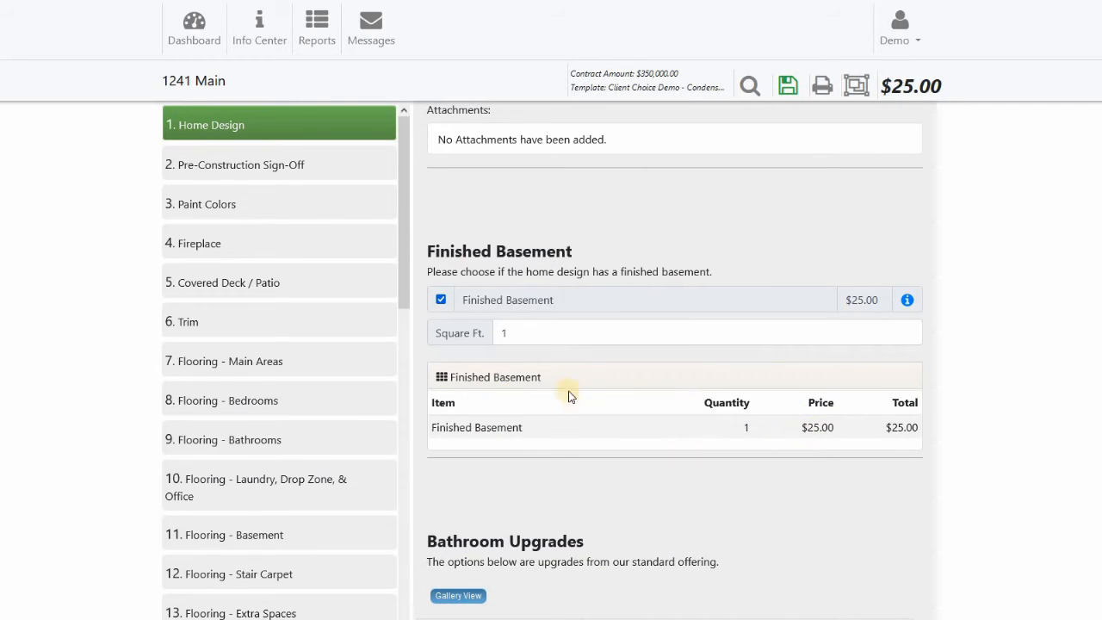
pyautogui.click(476, 326)
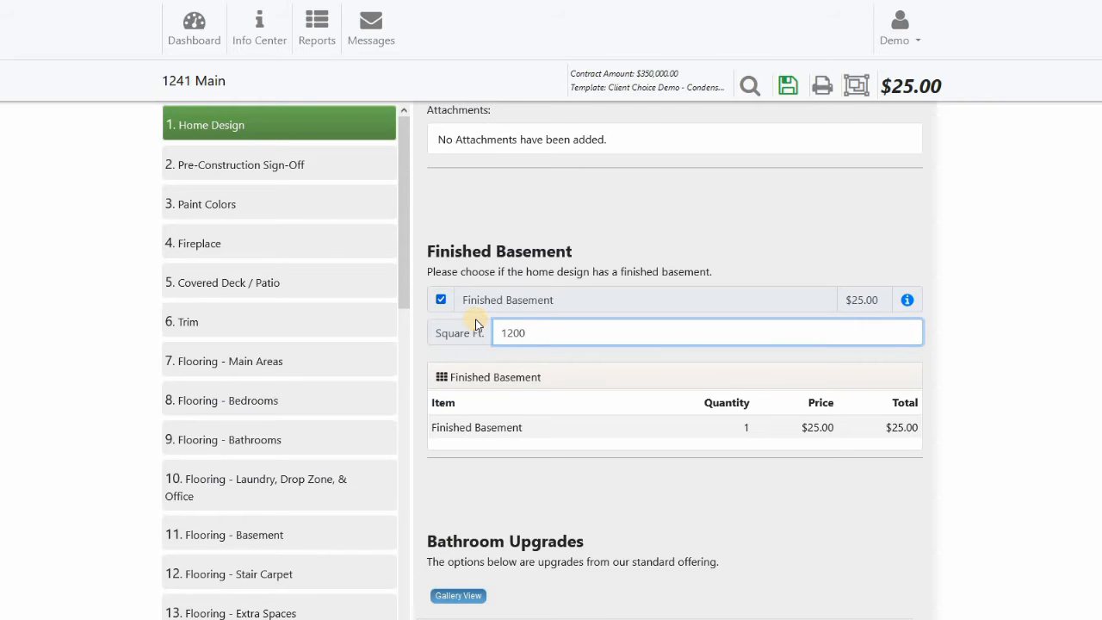
pyautogui.press('Tab')
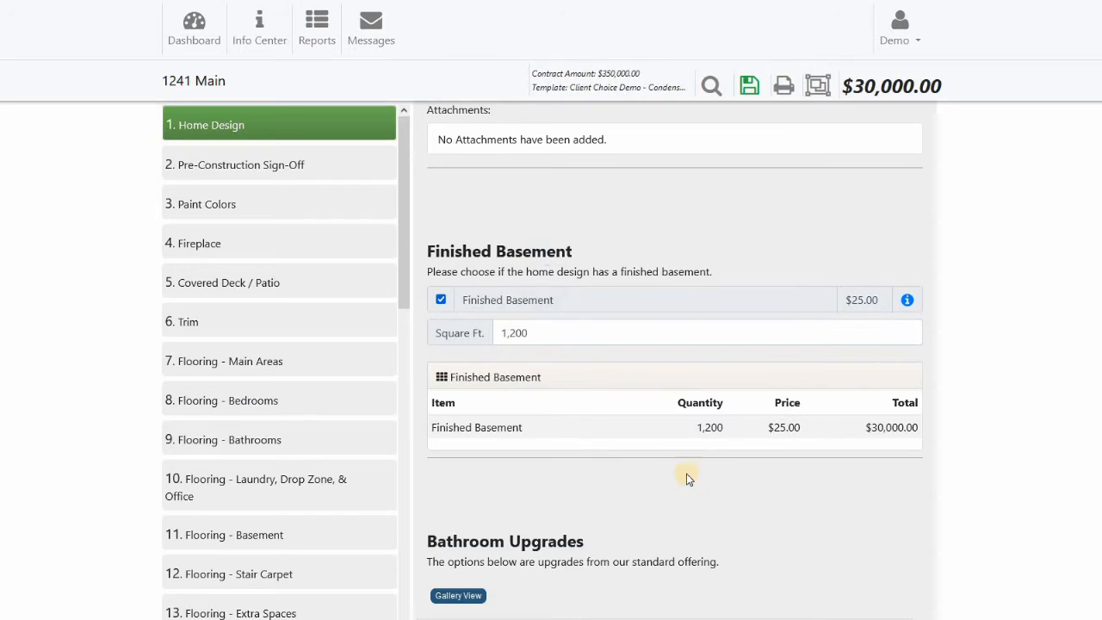
pyautogui.moveTo(865, 431); pyautogui.dragTo(912, 427)
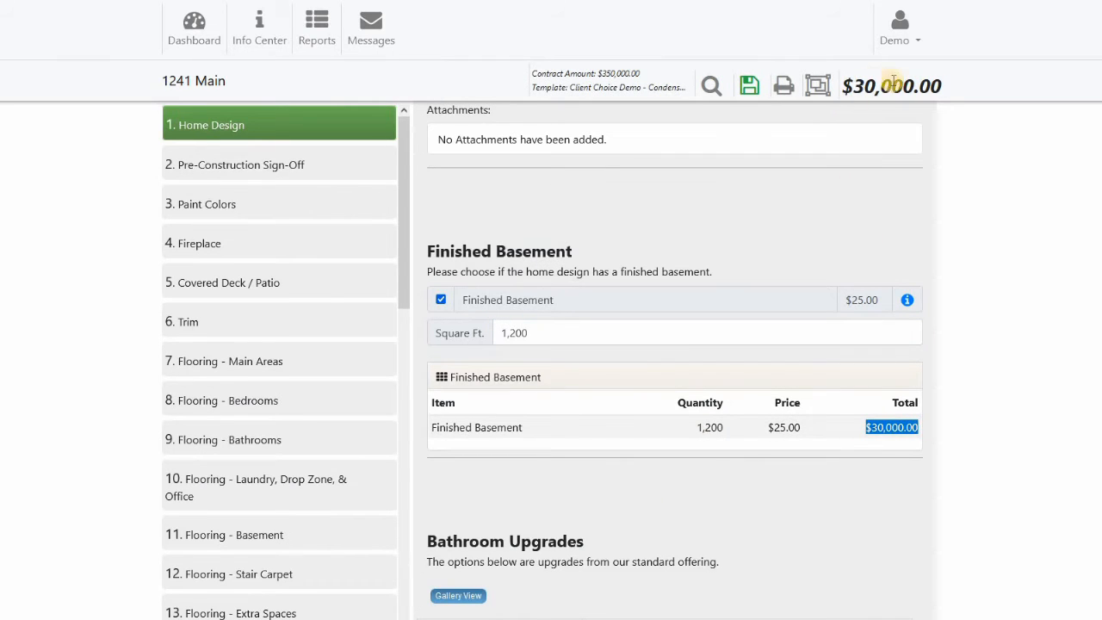
pyautogui.moveTo(940, 86); pyautogui.dragTo(810, 249)
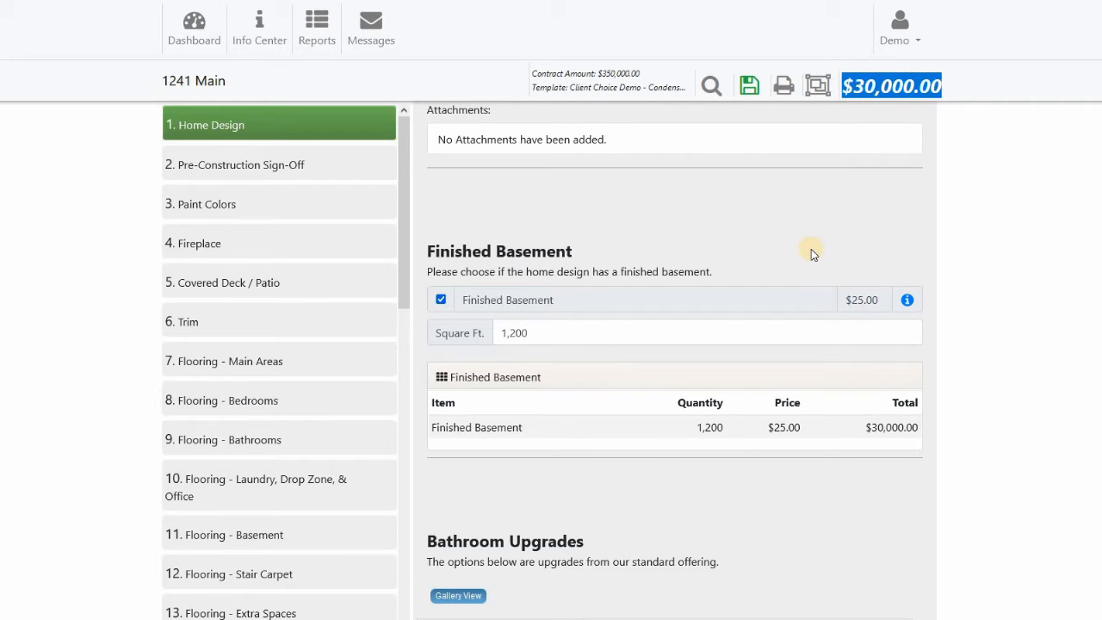
# Set the Finished Basement area to 700 square feet and check the guide total
pyautogui.click(582, 332)
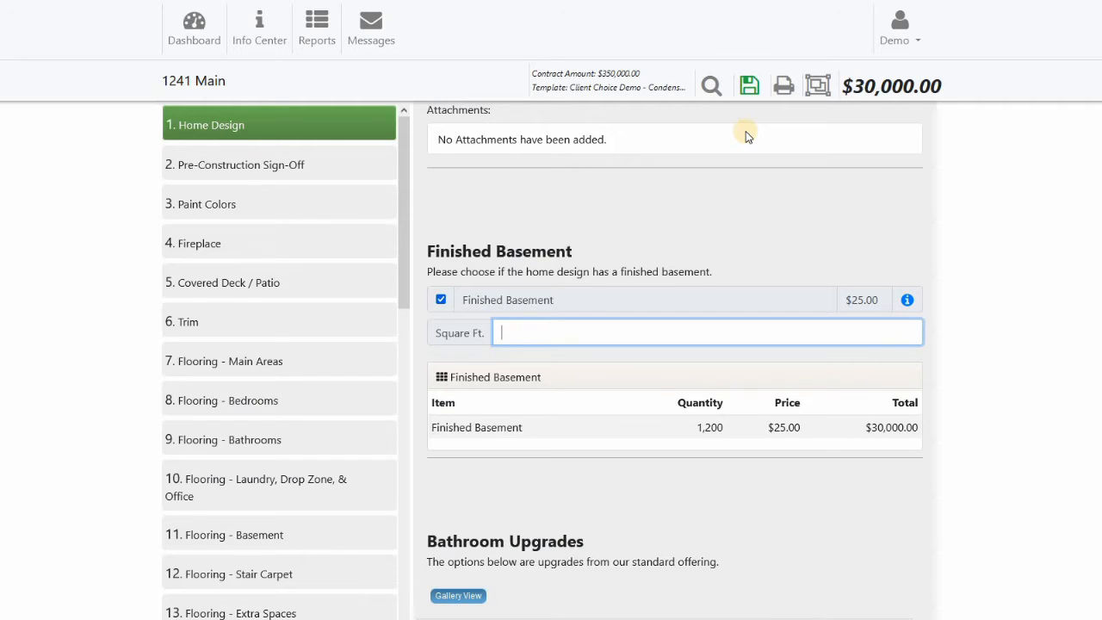
pyautogui.press('Tab')
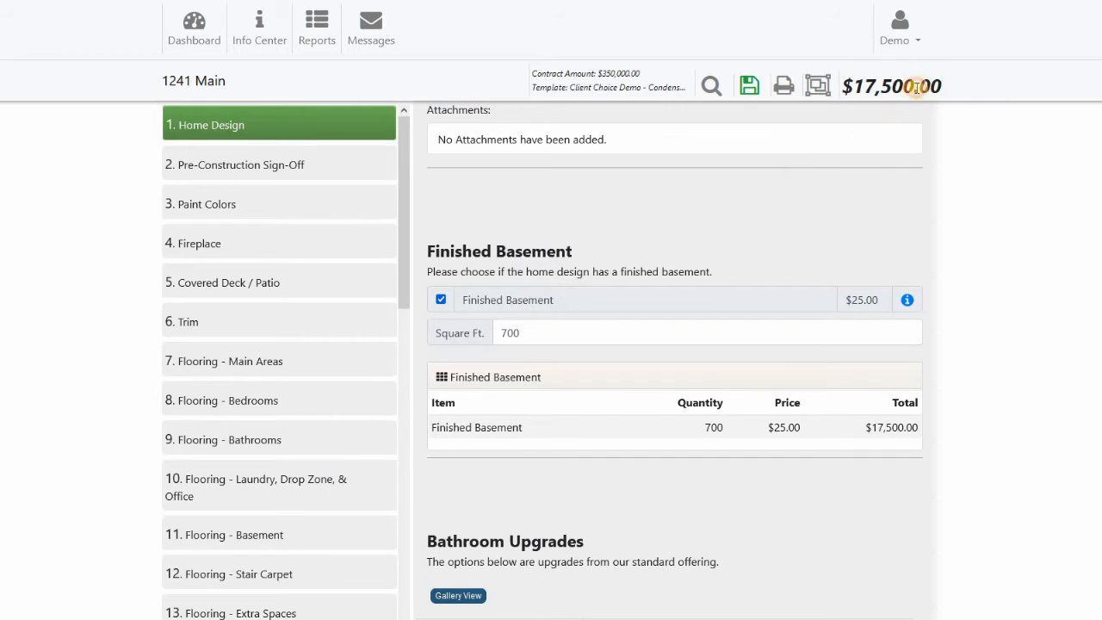
pyautogui.moveTo(939, 91); pyautogui.dragTo(857, 95)
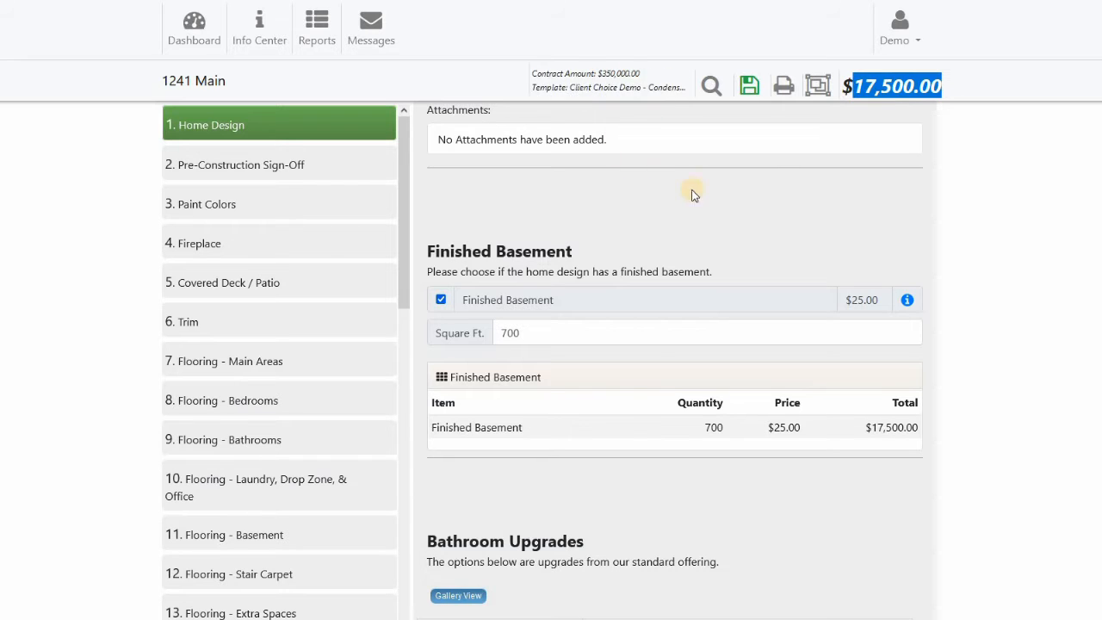
pyautogui.click(687, 245)
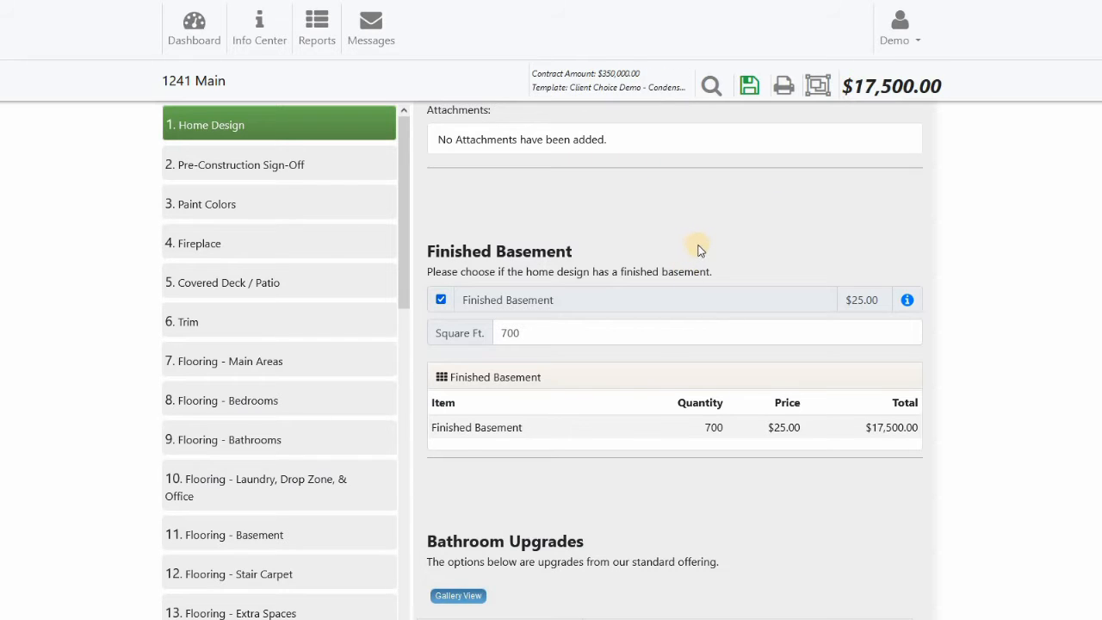
# Look over the first Bathroom Upgrades options and view the Corner Bench for Walk-In Shower description and enlarged photo
pyautogui.scroll(-2, 673, 270)
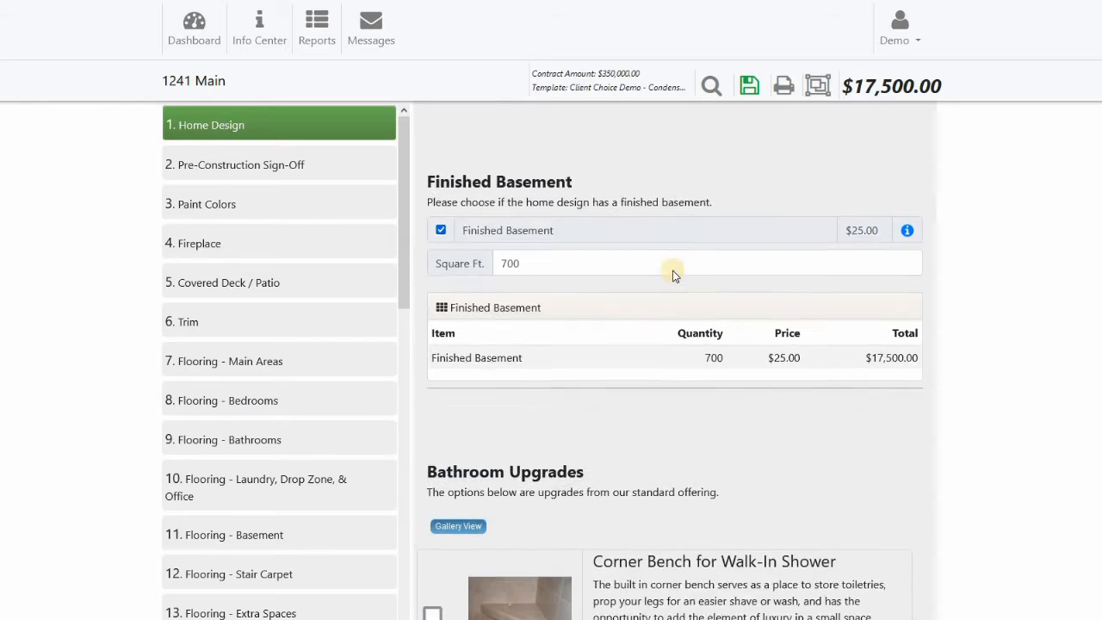
pyautogui.scroll(-4, 672, 270)
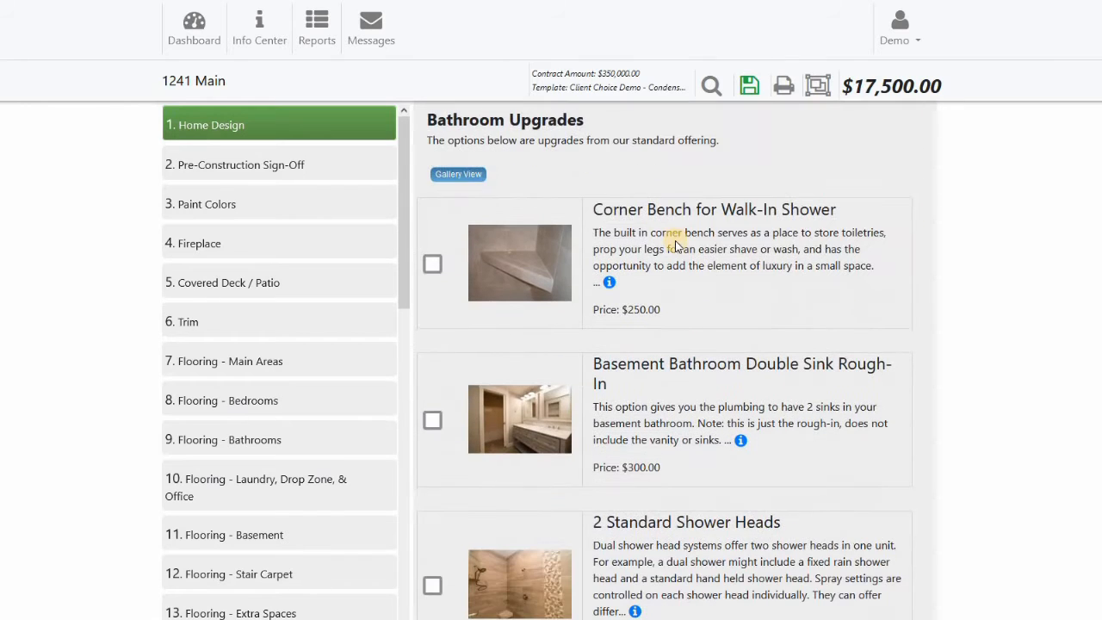
pyautogui.scroll(1, 436, 283)
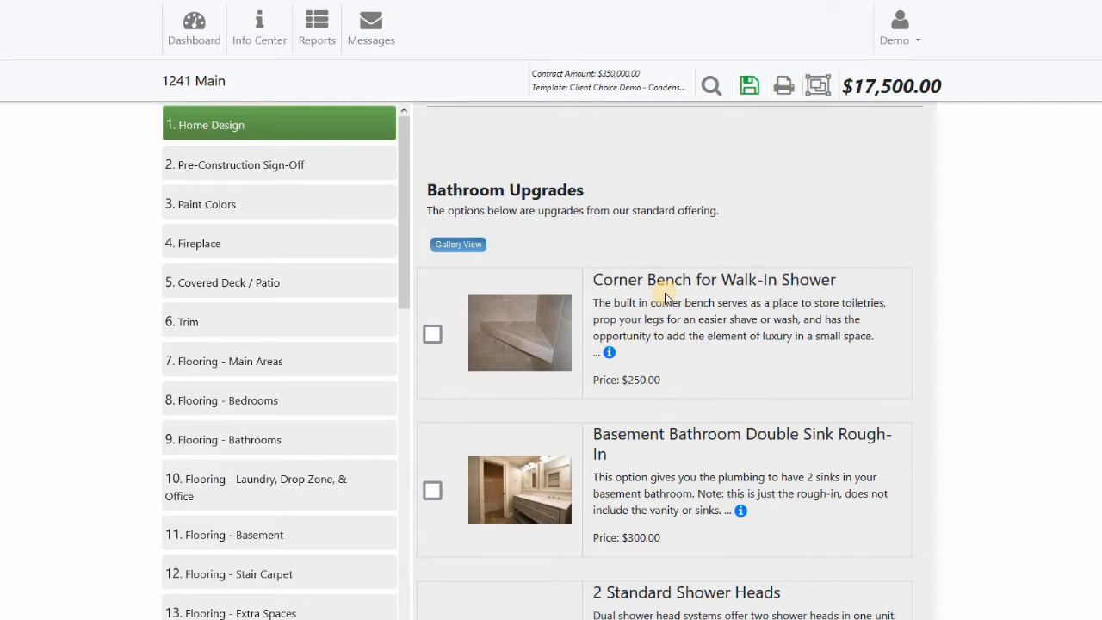
pyautogui.scroll(-1, 620, 210)
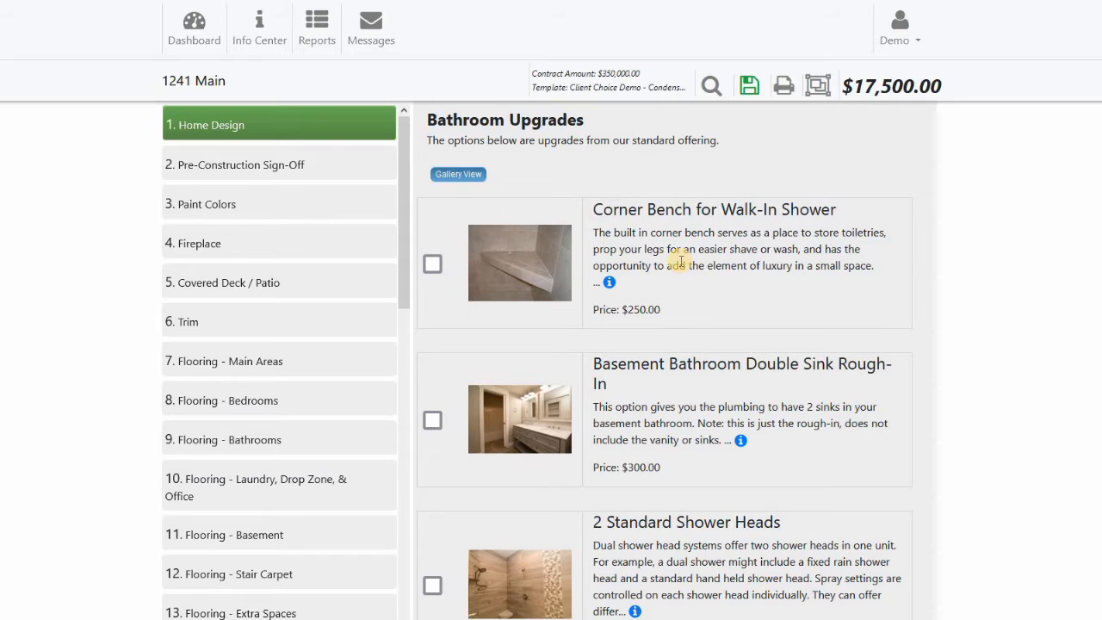
pyautogui.click(607, 285)
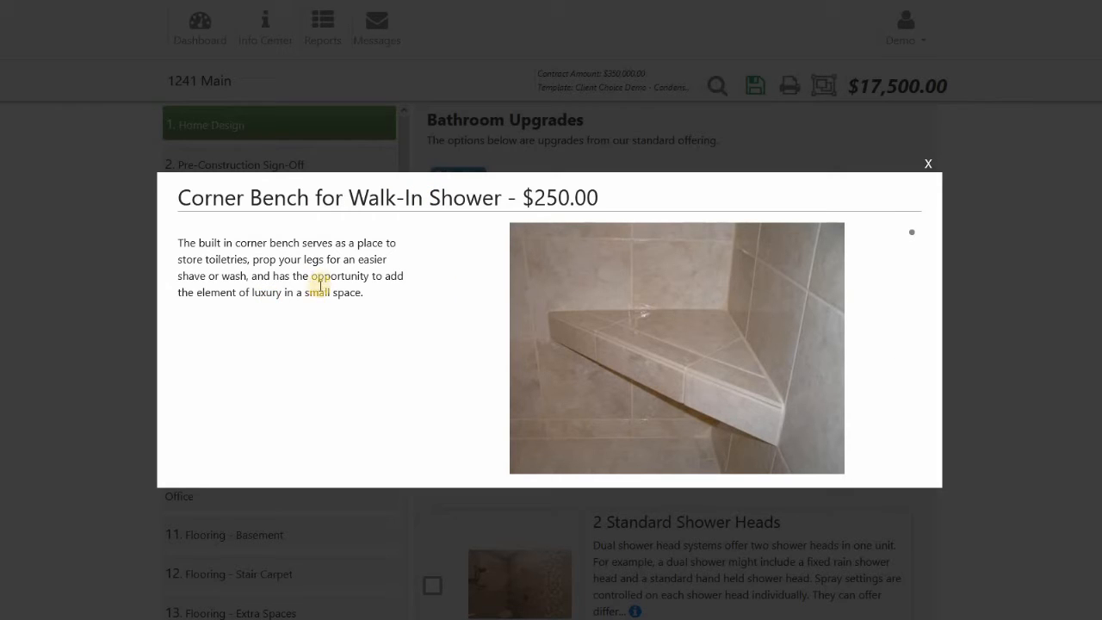
pyautogui.moveTo(652, 345)
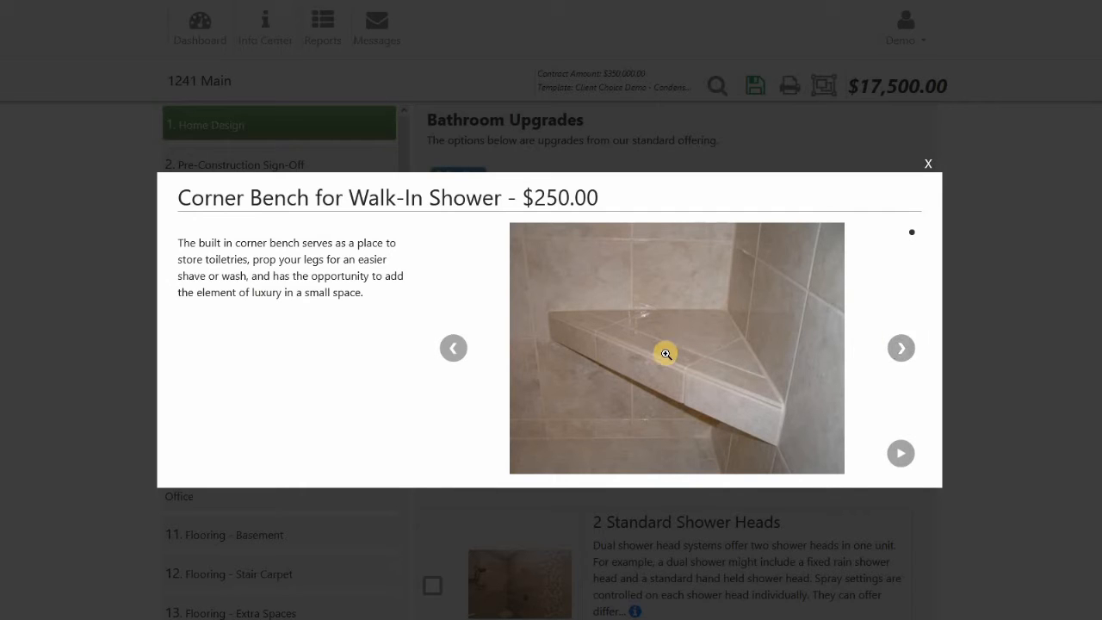
pyautogui.click(557, 292)
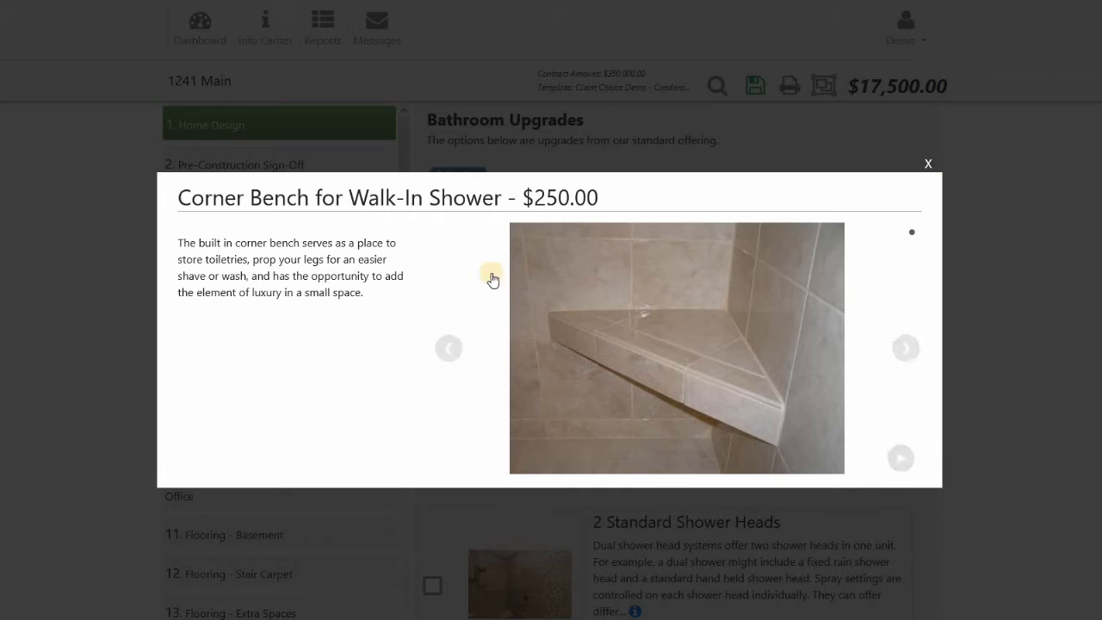
pyautogui.click(518, 170)
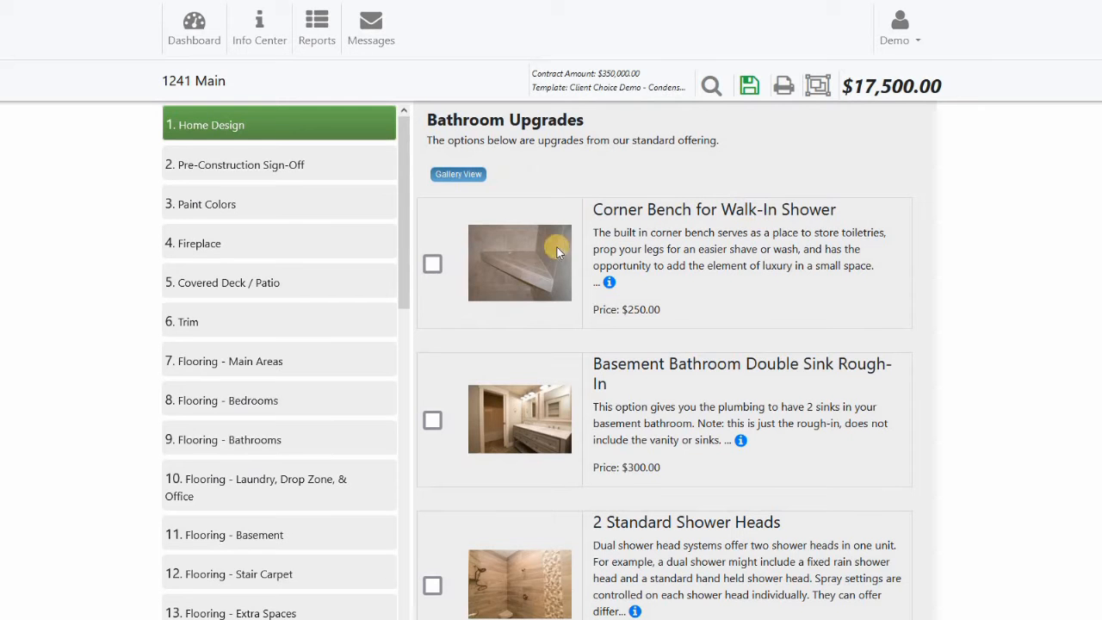
# Look through the Bathroom Upgrades, open them in Gallery View, and read the Additional Bathroom description
pyautogui.scroll(1, 551, 257)
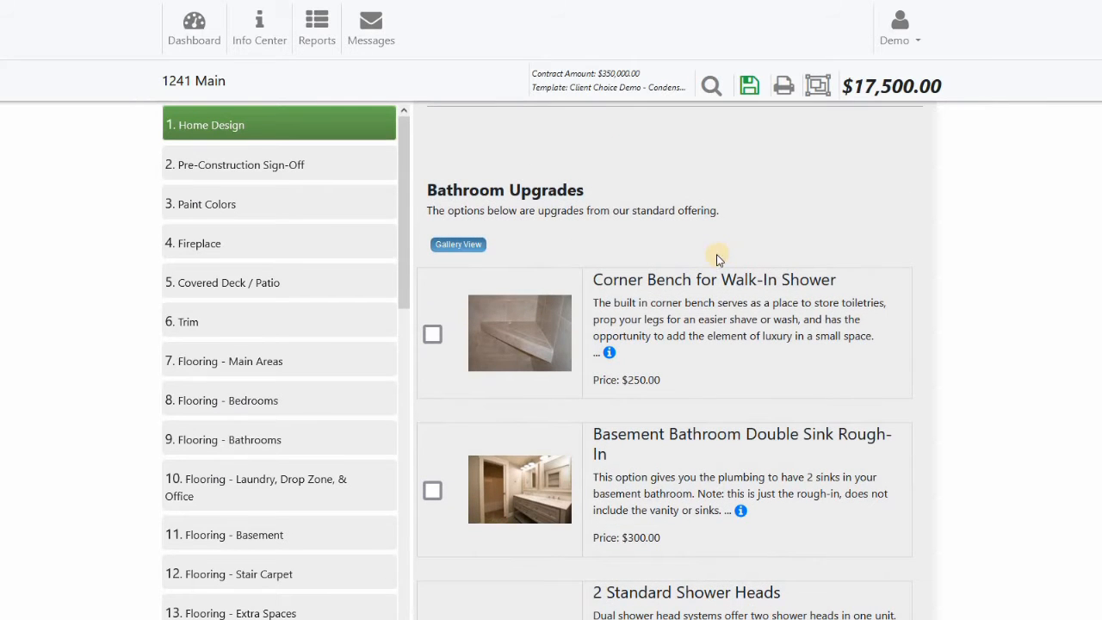
pyautogui.scroll(-10, 712, 258)
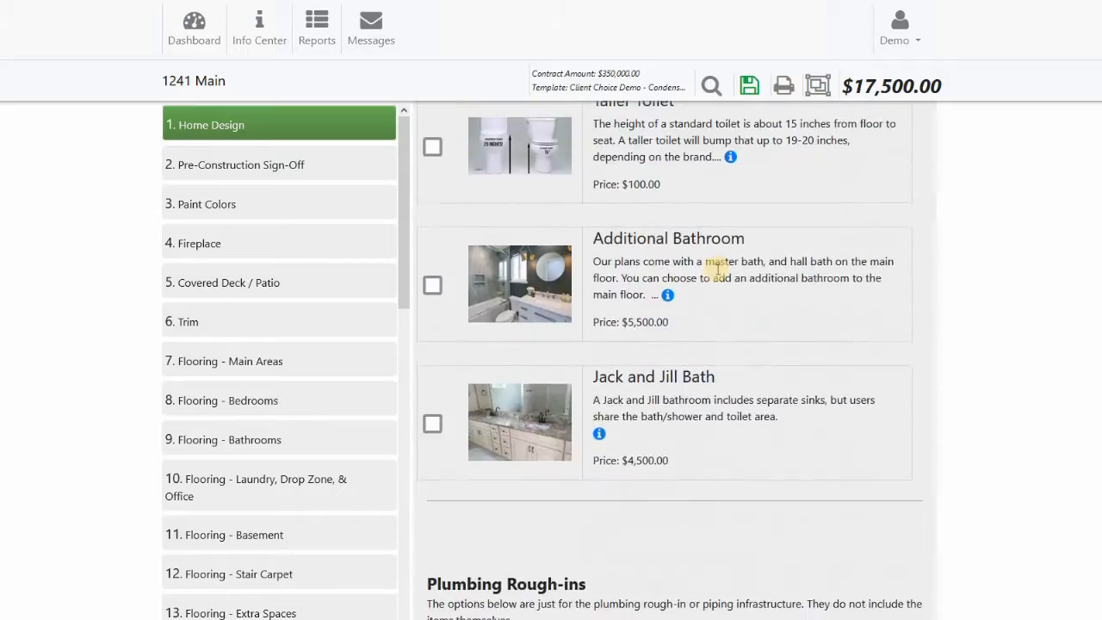
pyautogui.scroll(9, 711, 274)
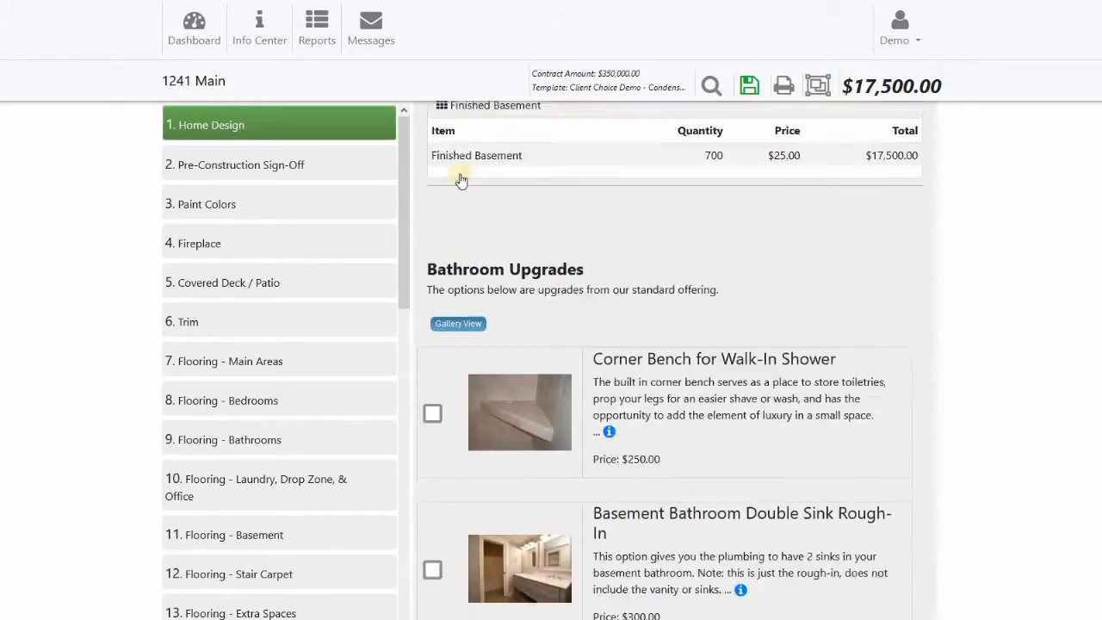
pyautogui.click(467, 175)
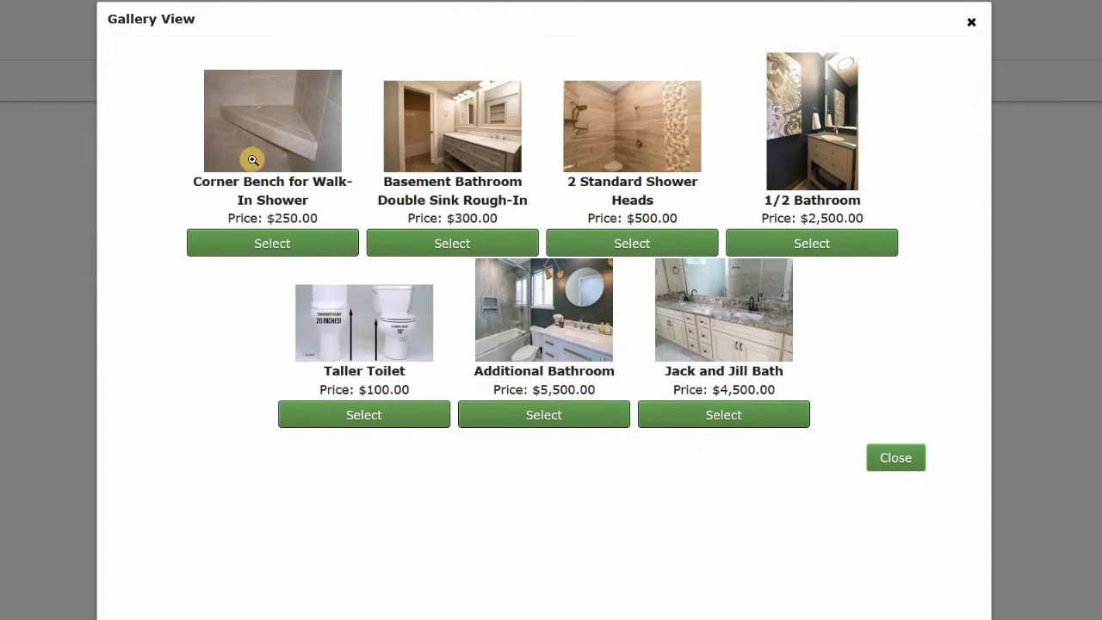
pyautogui.click(543, 330)
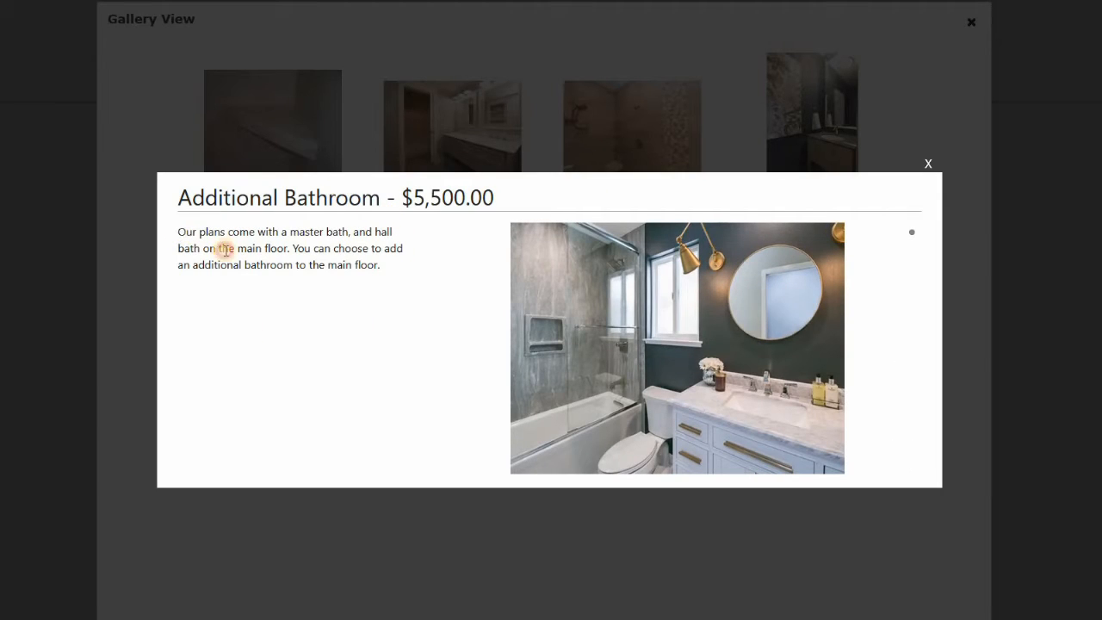
pyautogui.moveTo(178, 231); pyautogui.dragTo(379, 266)
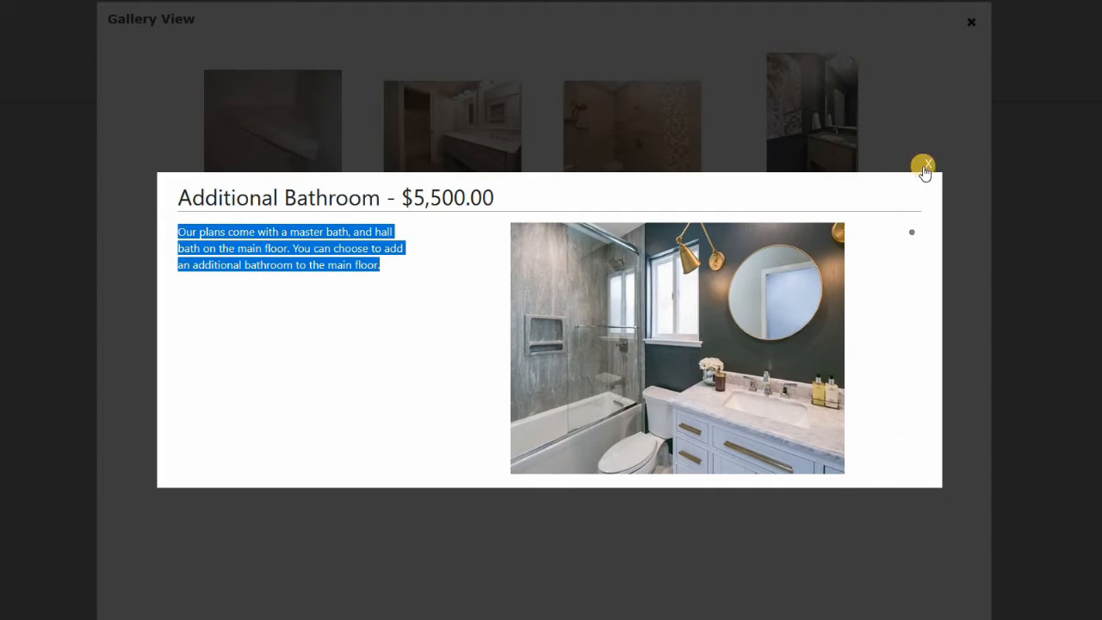
pyautogui.click(430, 289)
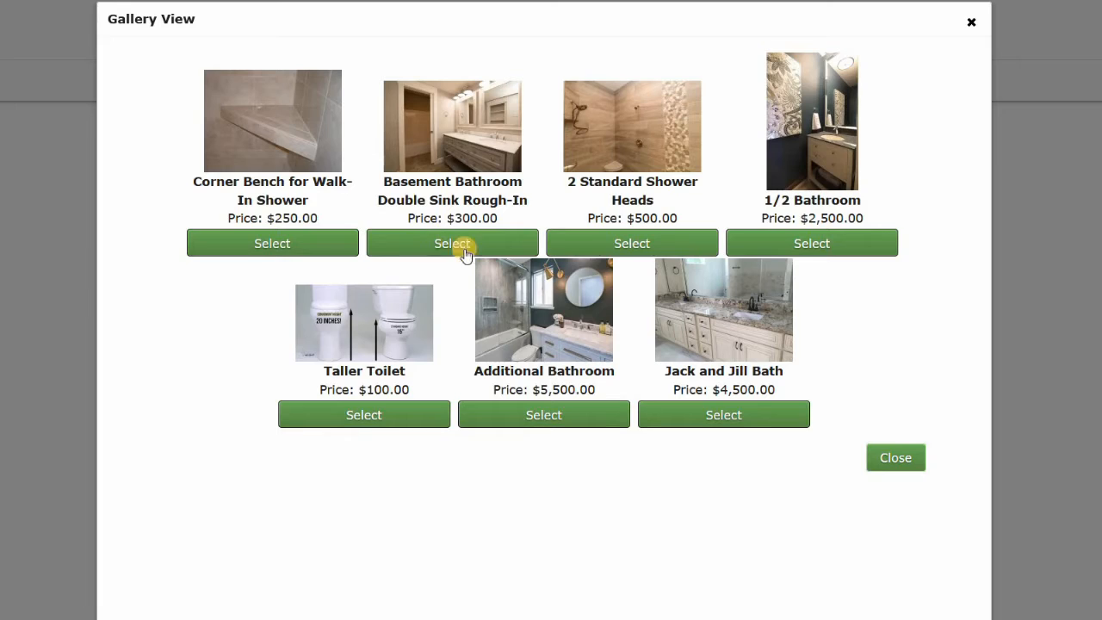
# Select the 1/2 Bathroom upgrade in the gallery, return to the guide, and check the guide total
pyautogui.click(811, 244)
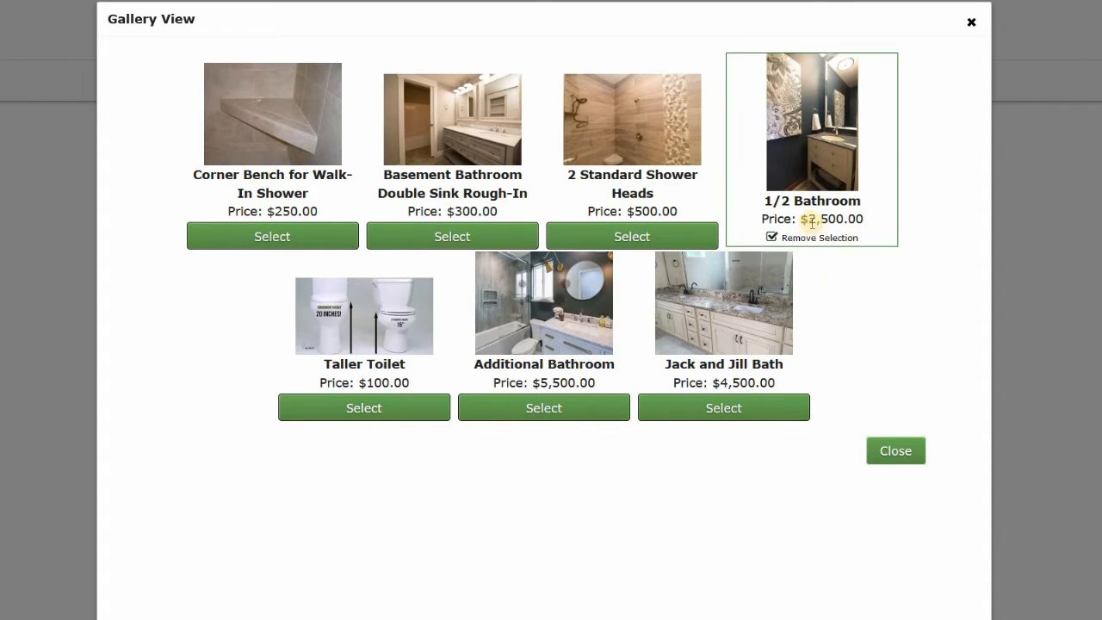
pyautogui.click(887, 454)
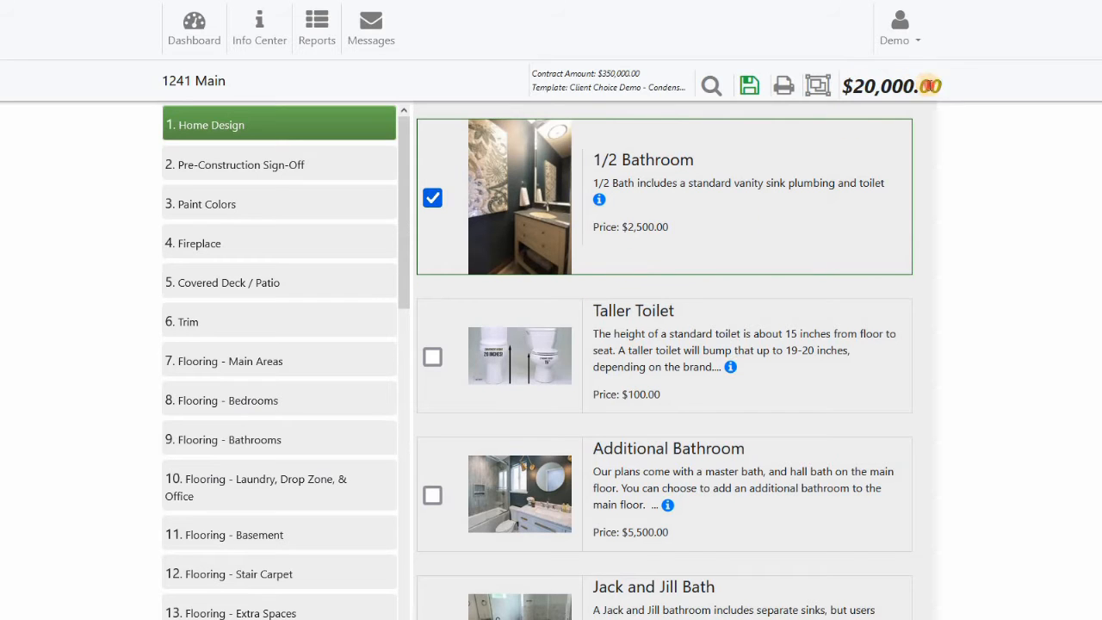
pyautogui.doubleClick(930, 85)
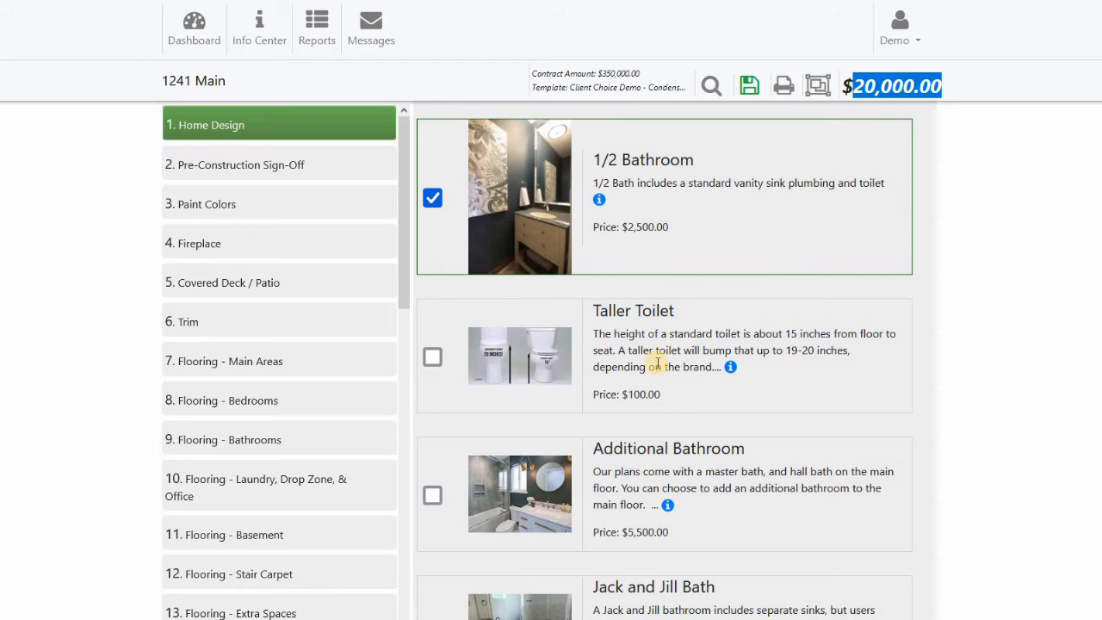
# Add the Taller Toilet upgrade and check the total in the Bathroom Upgrades summary
pyautogui.scroll(-1, 442, 295)
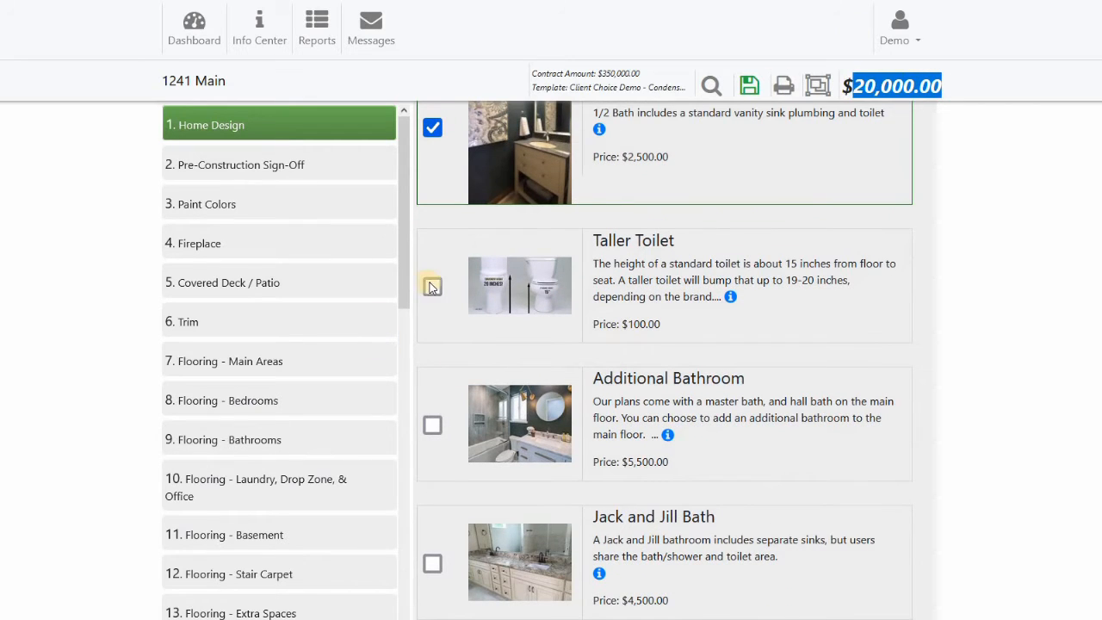
pyautogui.click(432, 285)
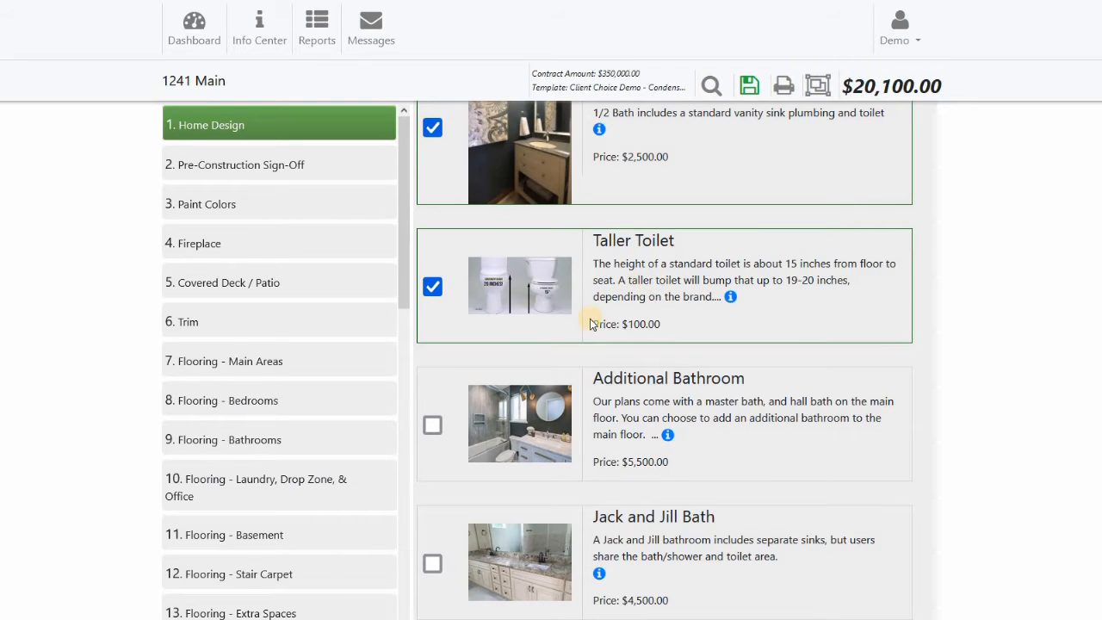
pyautogui.scroll(-6, 594, 318)
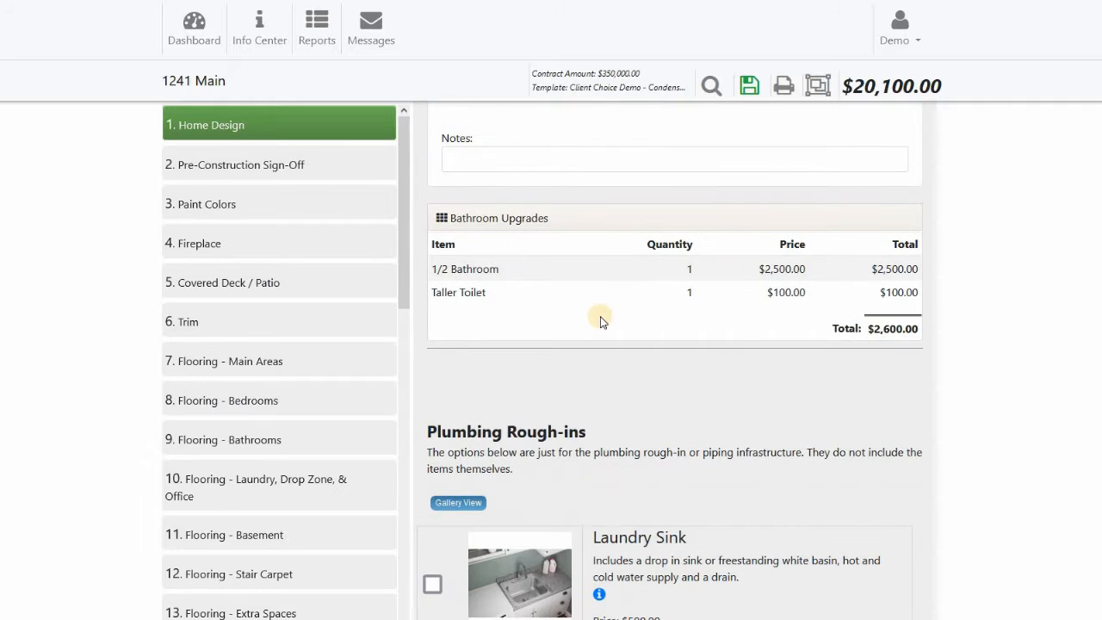
pyautogui.scroll(4, 671, 298)
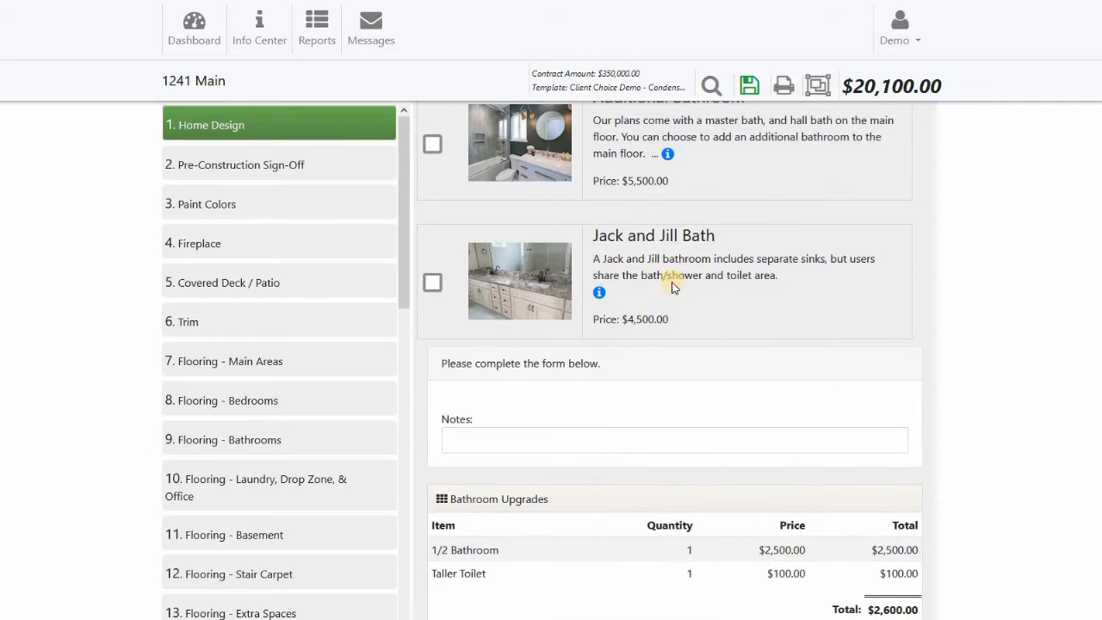
pyautogui.scroll(-3, 668, 278)
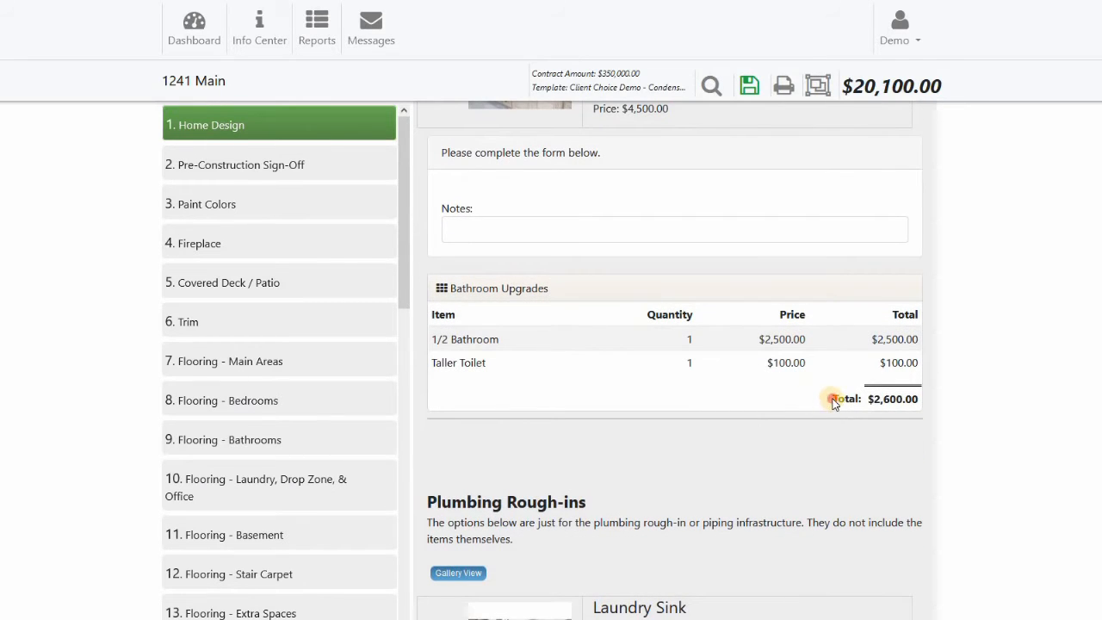
pyautogui.moveTo(833, 402); pyautogui.dragTo(919, 398)
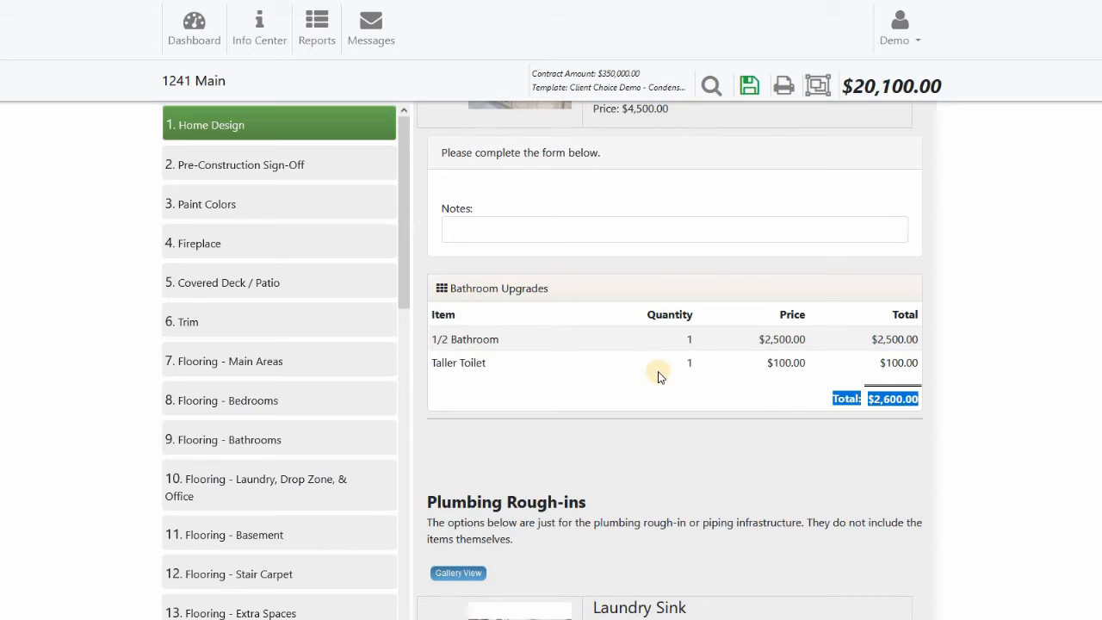
# Select Laundry Sink and Extra Washer/Dryer Hook-ups under Plumbing Rough-ins
pyautogui.scroll(-2, 654, 311)
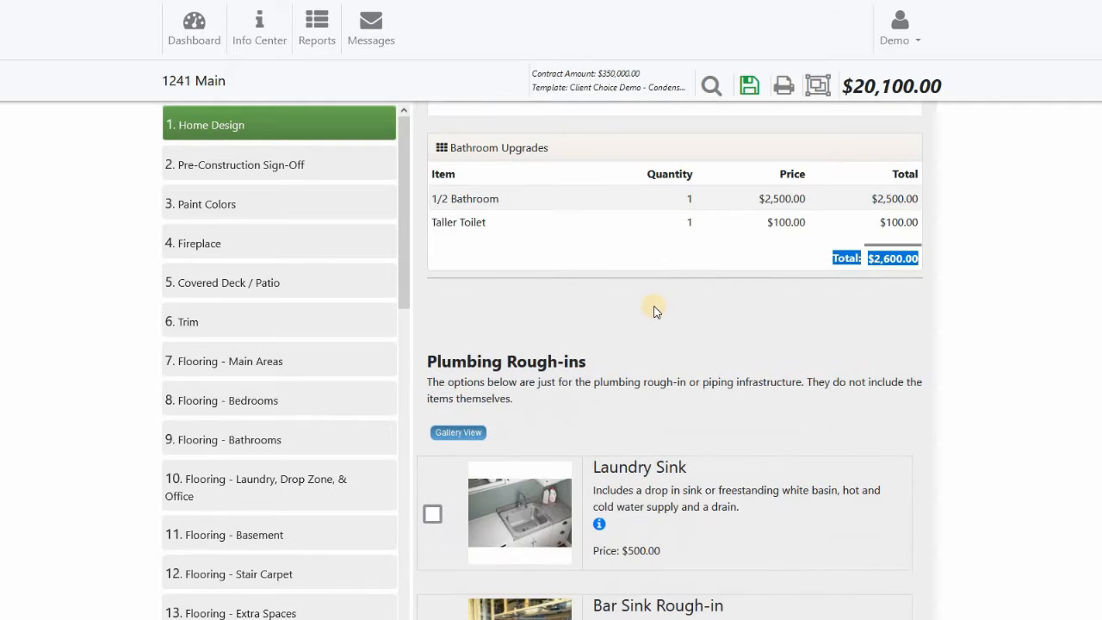
pyautogui.scroll(-3, 439, 305)
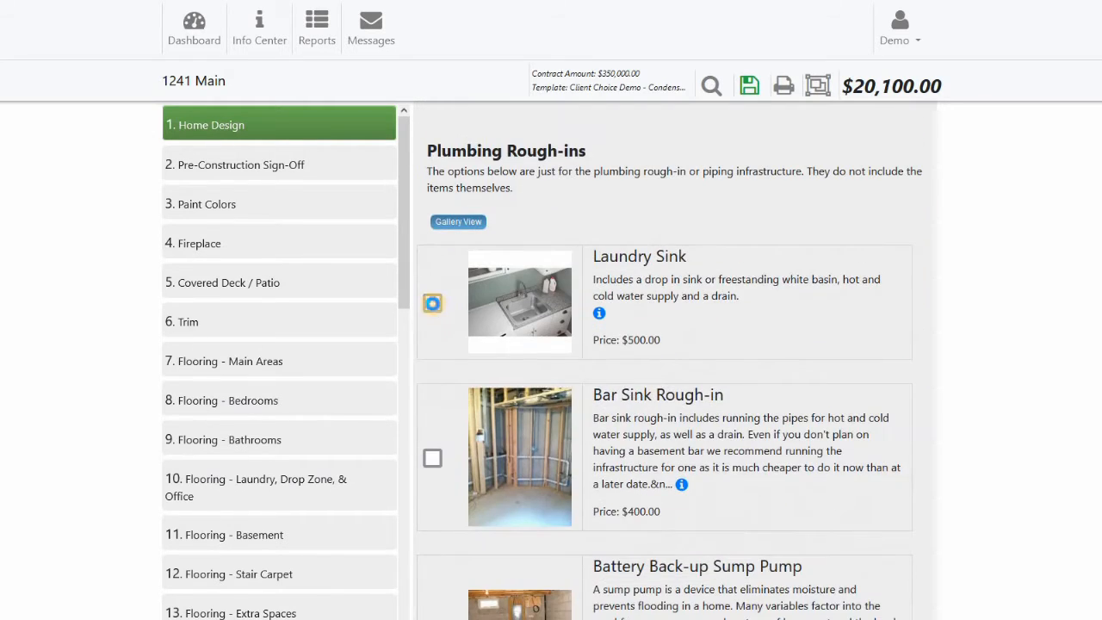
pyautogui.click(432, 303)
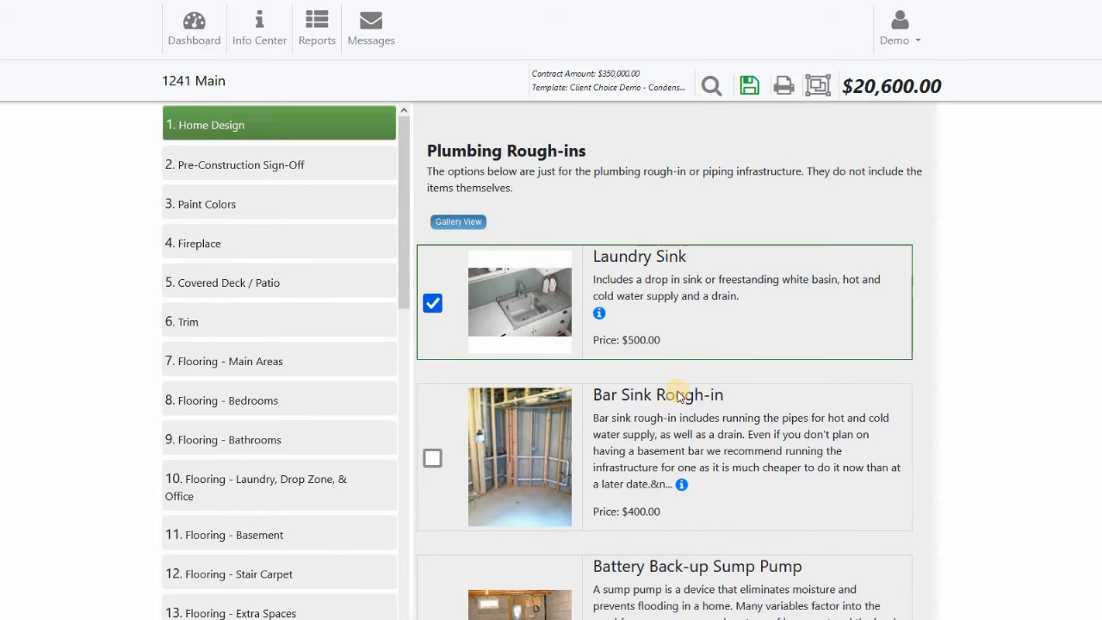
pyautogui.scroll(-8, 678, 389)
pyautogui.click(433, 380)
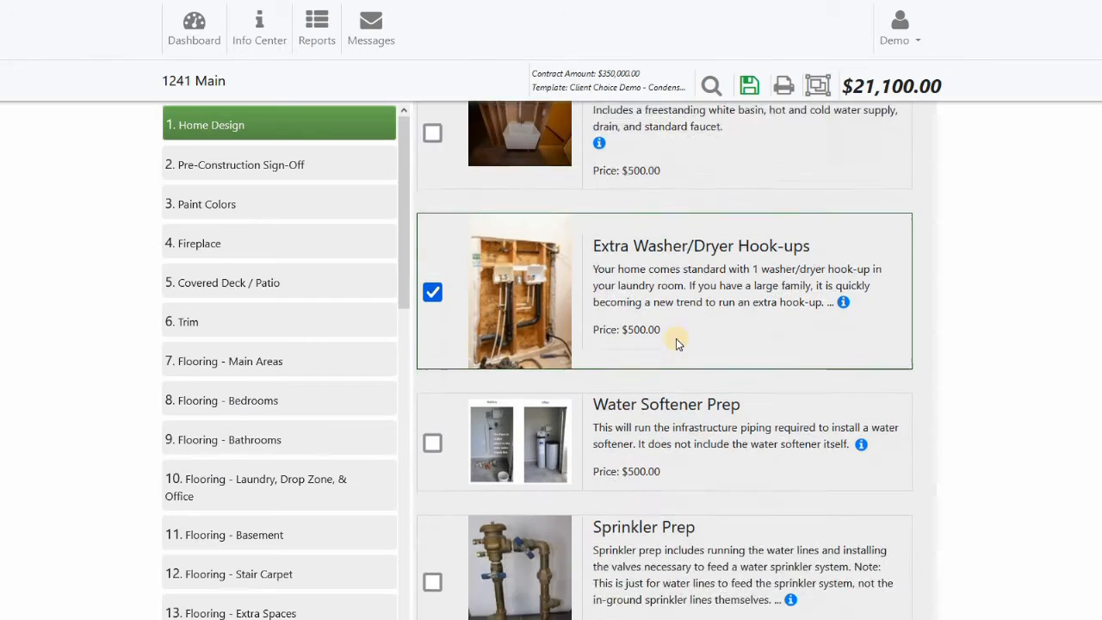
# Choose the 5' Fiberglass Tub Shower Unit under Hall Bath Shower/Tub Options and go on to Master Bath Shower Options
pyautogui.scroll(-10, 675, 338)
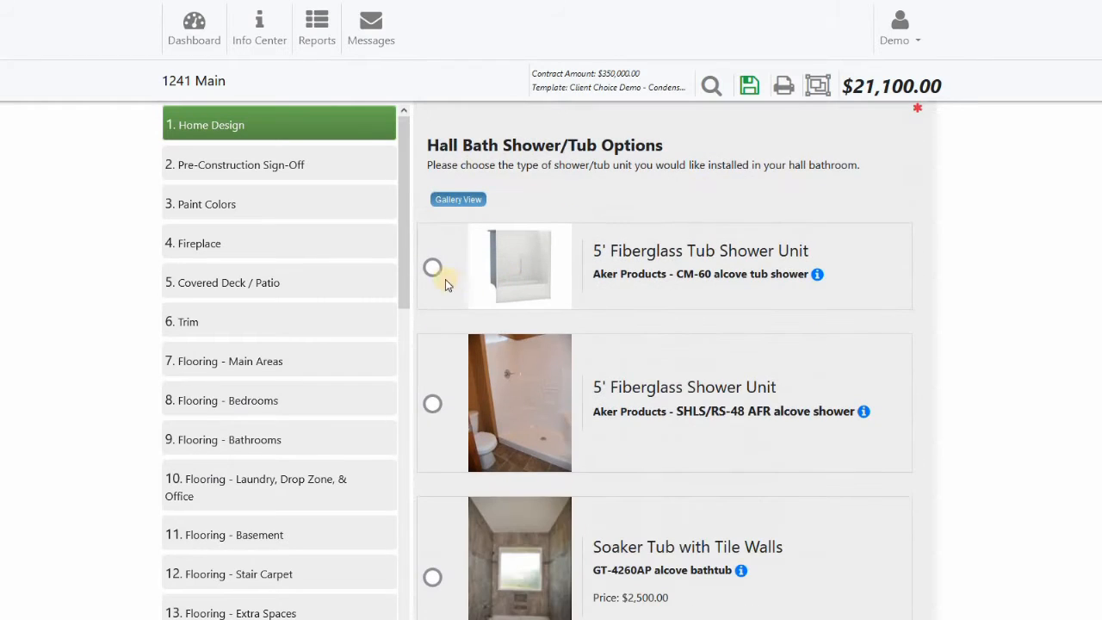
pyautogui.click(430, 269)
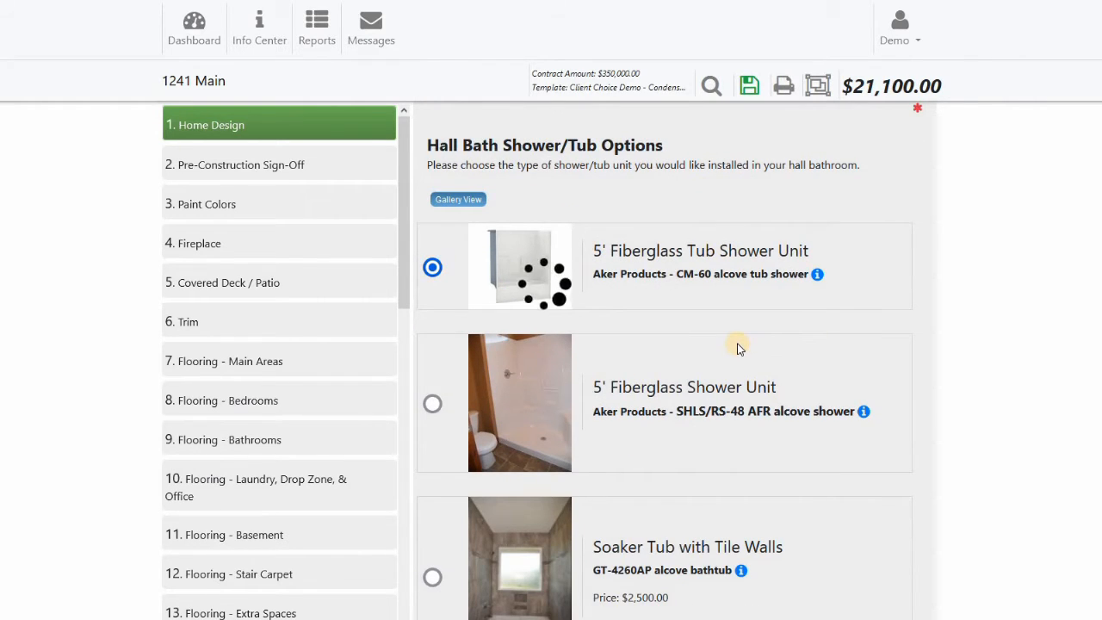
pyautogui.scroll(-8, 742, 335)
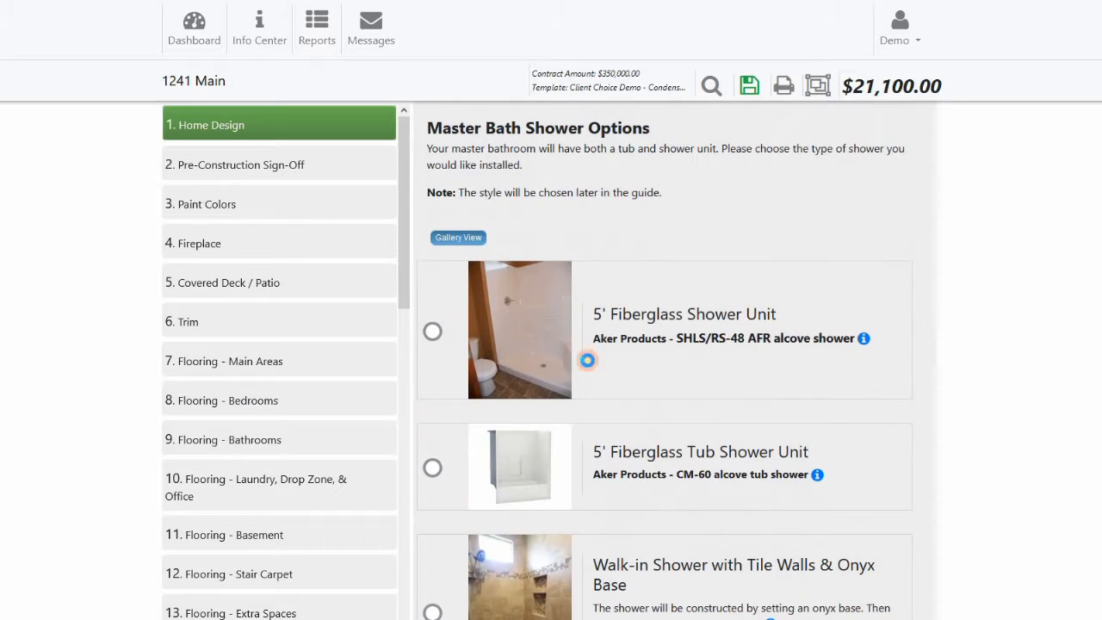
# Choose the 5' Fiberglass Shower Unit for the master bath shower and the Whirlpool 72 x 36 Drop-in Tub for its tub
pyautogui.click(737, 358)
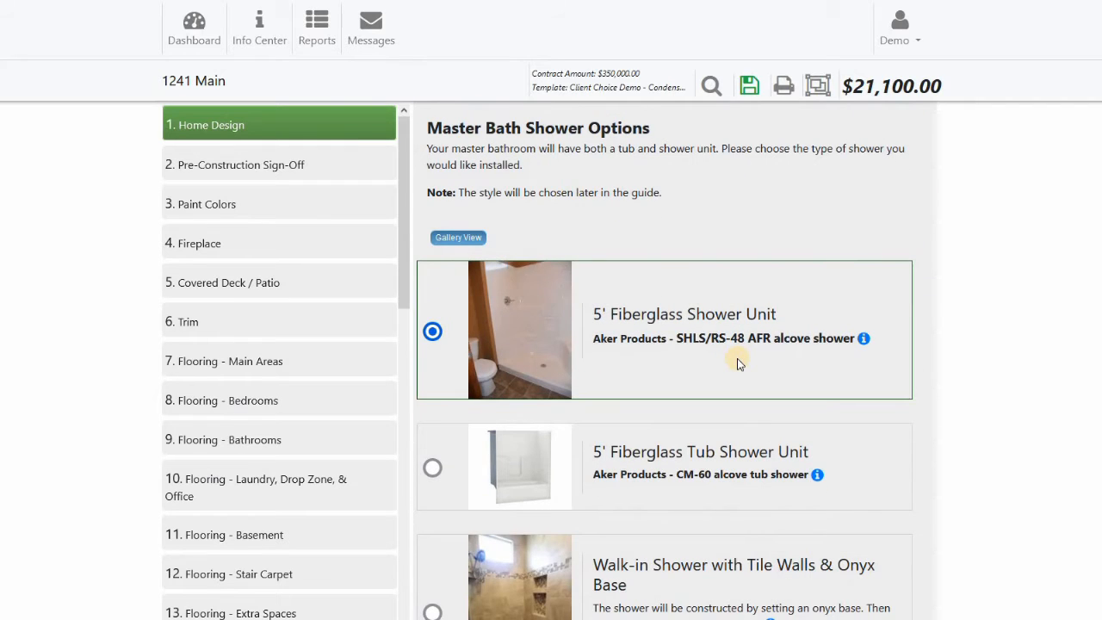
pyautogui.scroll(-4, 739, 357)
pyautogui.scroll(-8, 737, 361)
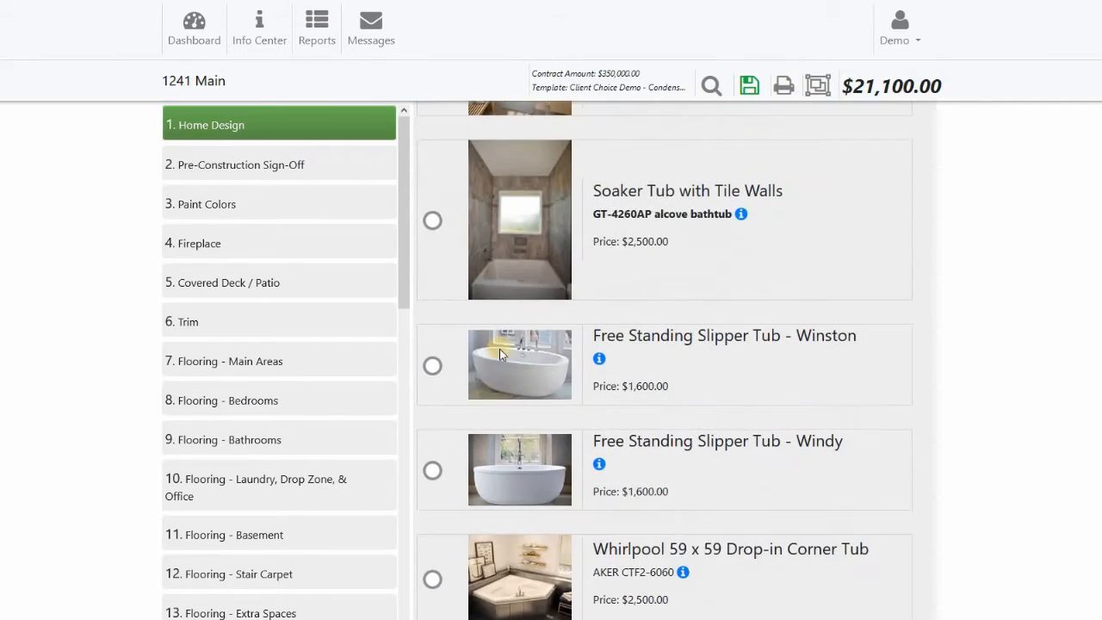
pyautogui.scroll(4, 499, 349)
pyautogui.click(470, 358)
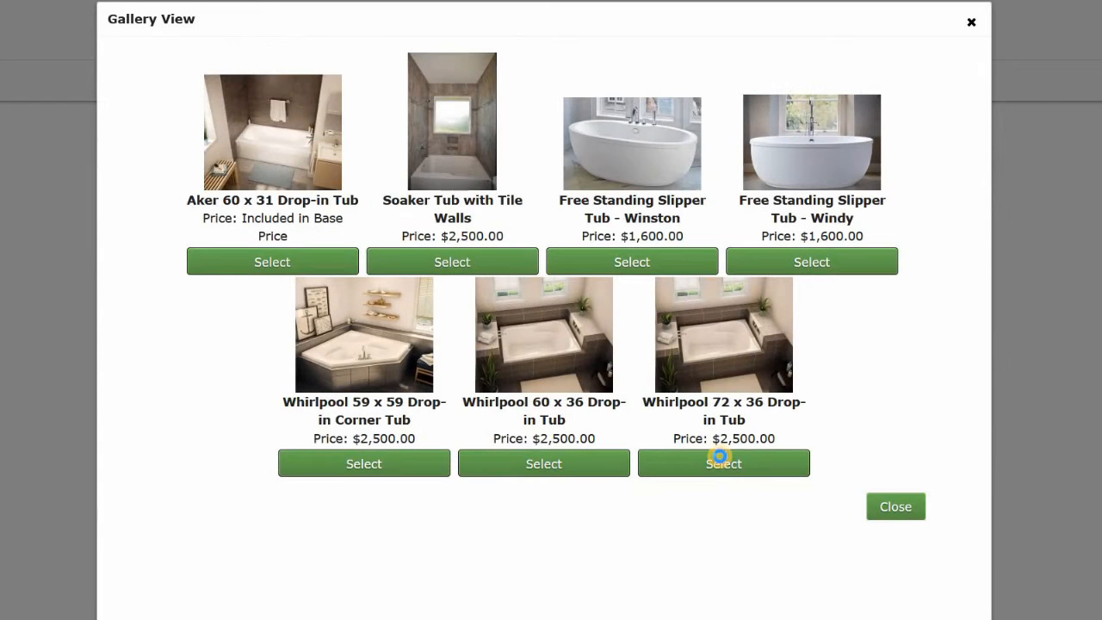
pyautogui.click(716, 463)
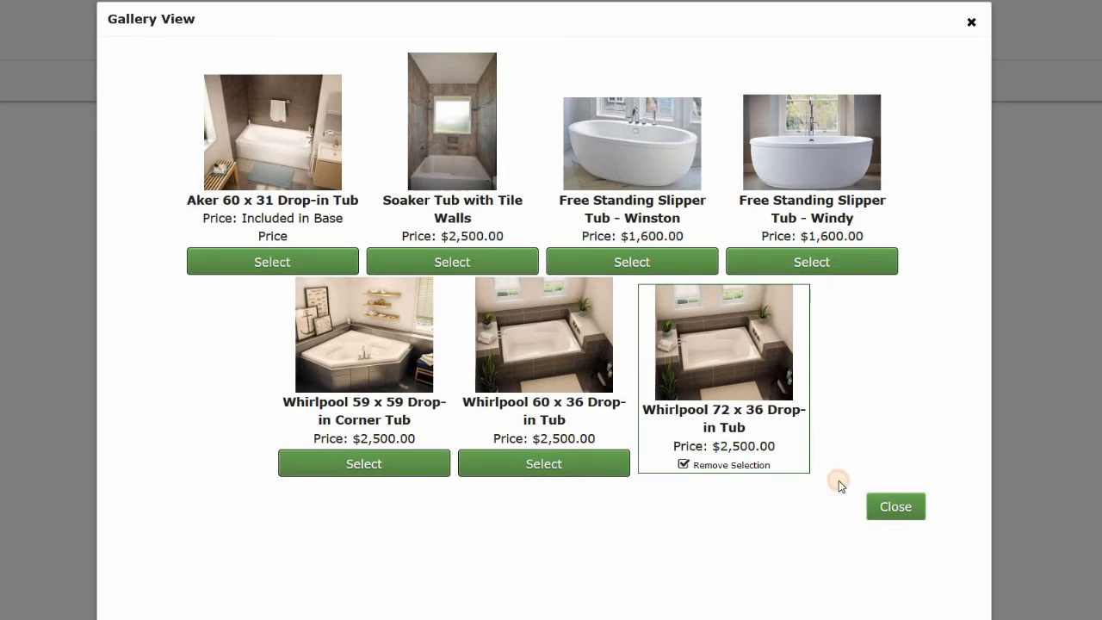
pyautogui.scroll(-8, 630, 402)
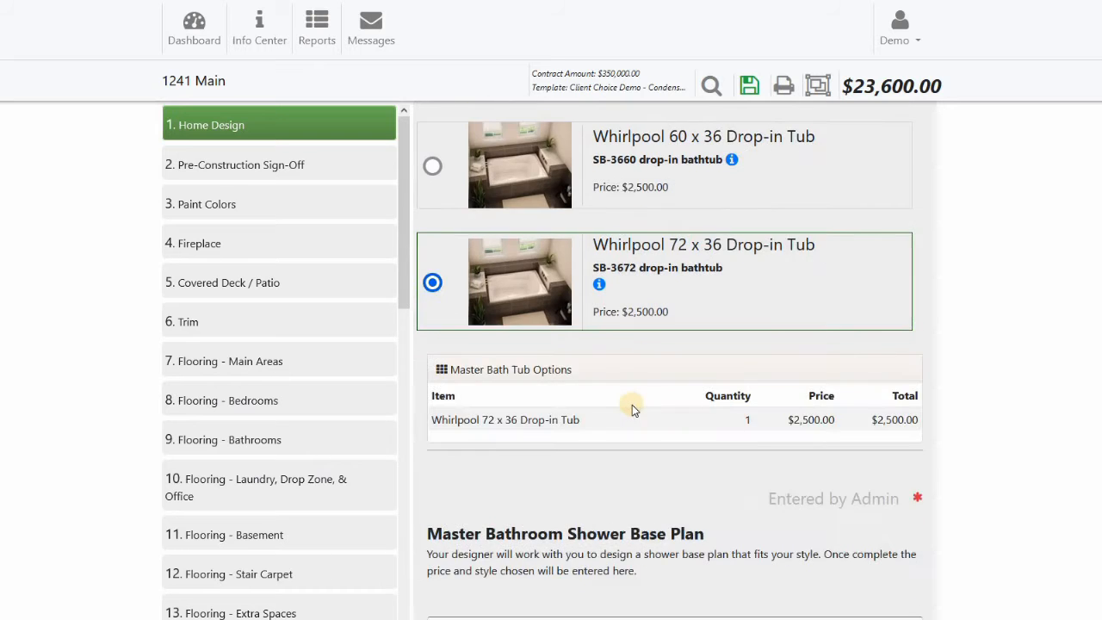
# Choose the 5' Fiberglass Tub Shower Unit under Basement Shower/Tub Options and go on to Pre-Construction Sign-Off
pyautogui.scroll(-8, 632, 404)
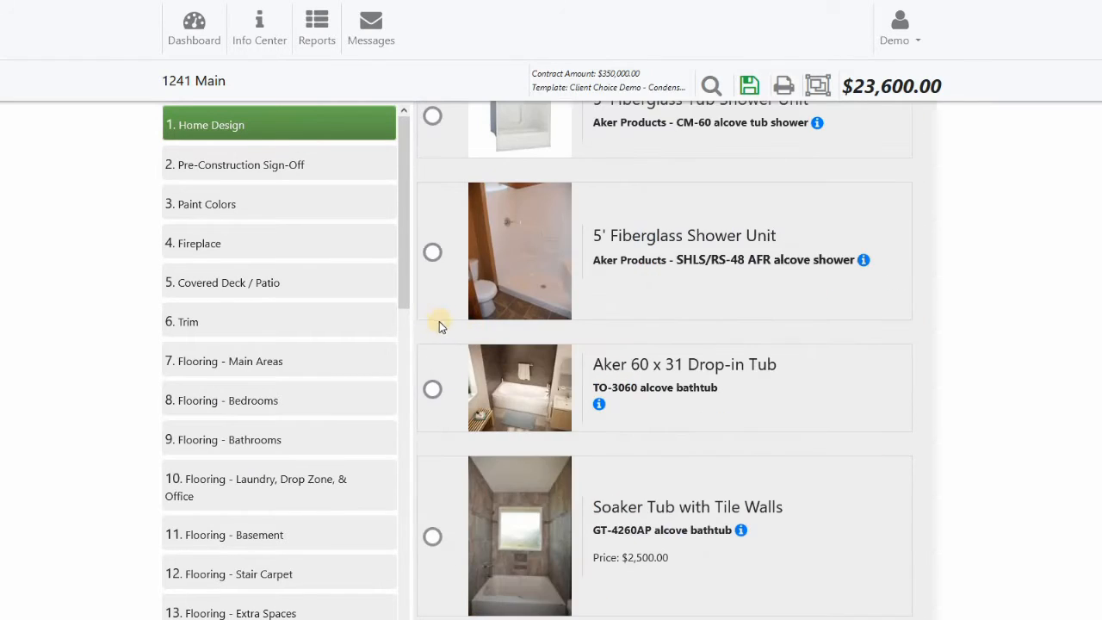
pyautogui.scroll(4, 436, 322)
pyautogui.click(673, 361)
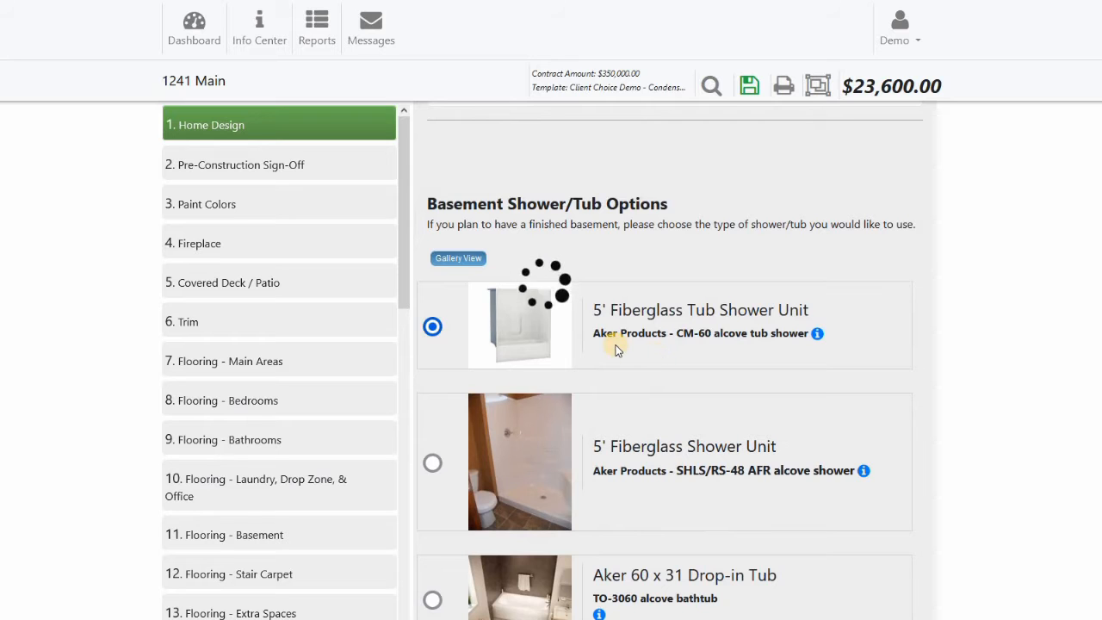
pyautogui.scroll(-4, 865, 574)
pyautogui.scroll(-5, 866, 574)
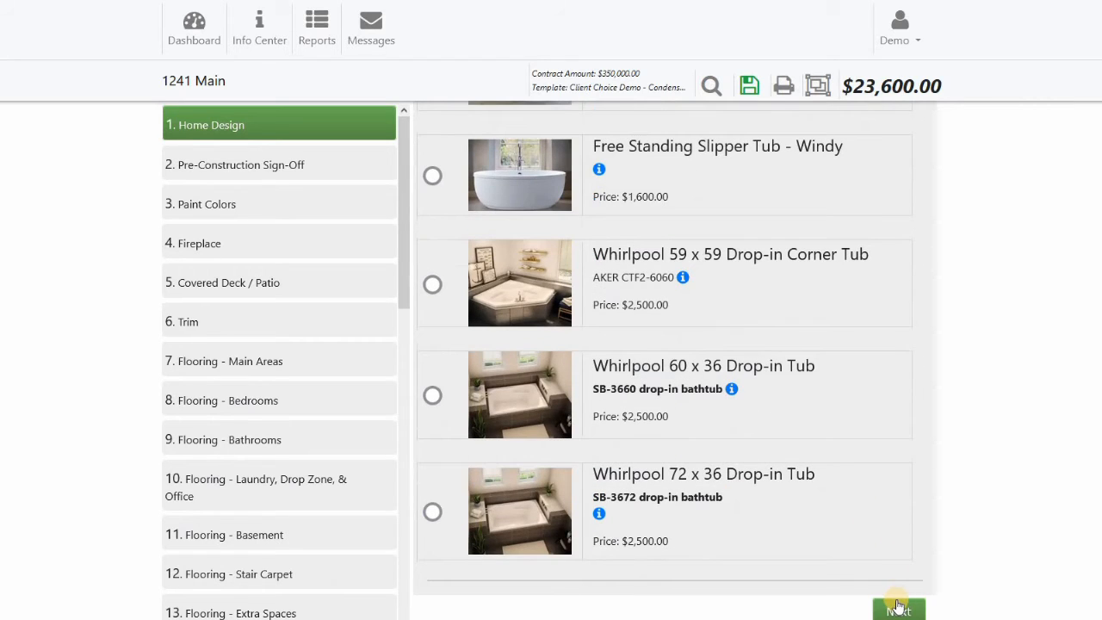
pyautogui.click(898, 609)
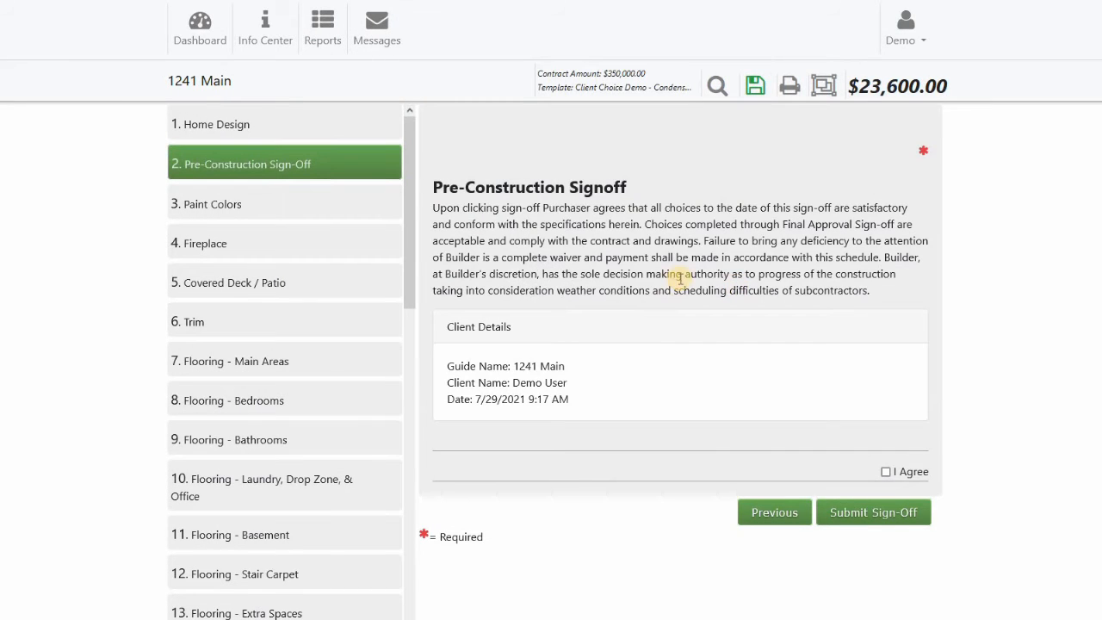
# Examine the Pre-Construction Signoff agreement text and the itemized selections with their quantities, prices and totals
pyautogui.click(270, 160)
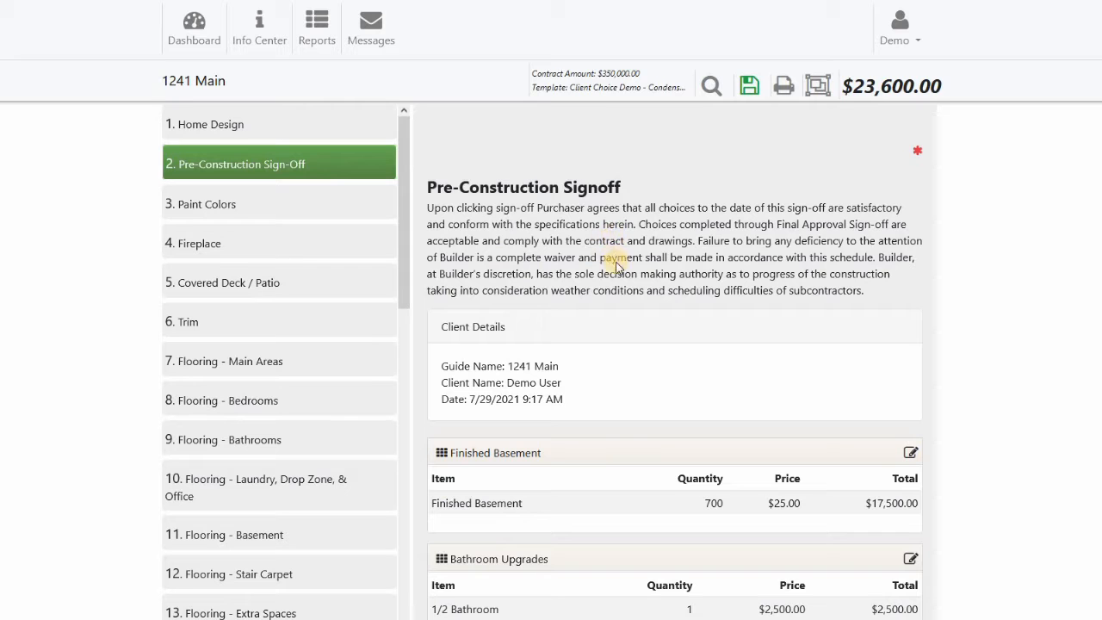
pyautogui.scroll(-3, 542, 312)
pyautogui.scroll(3, 582, 256)
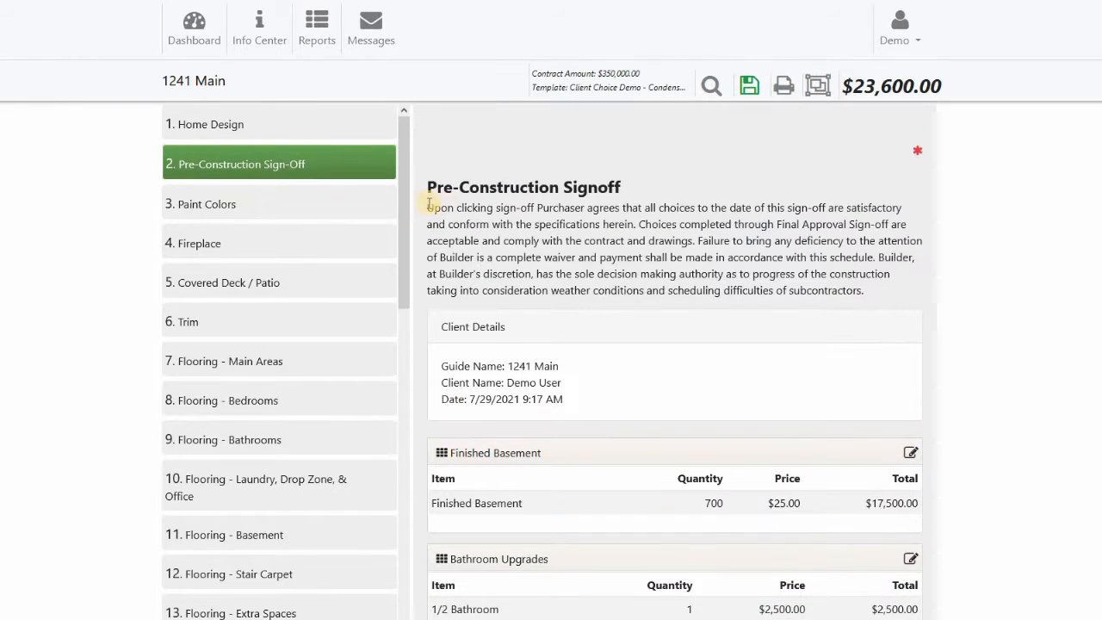
pyautogui.moveTo(428, 207); pyautogui.dragTo(718, 278)
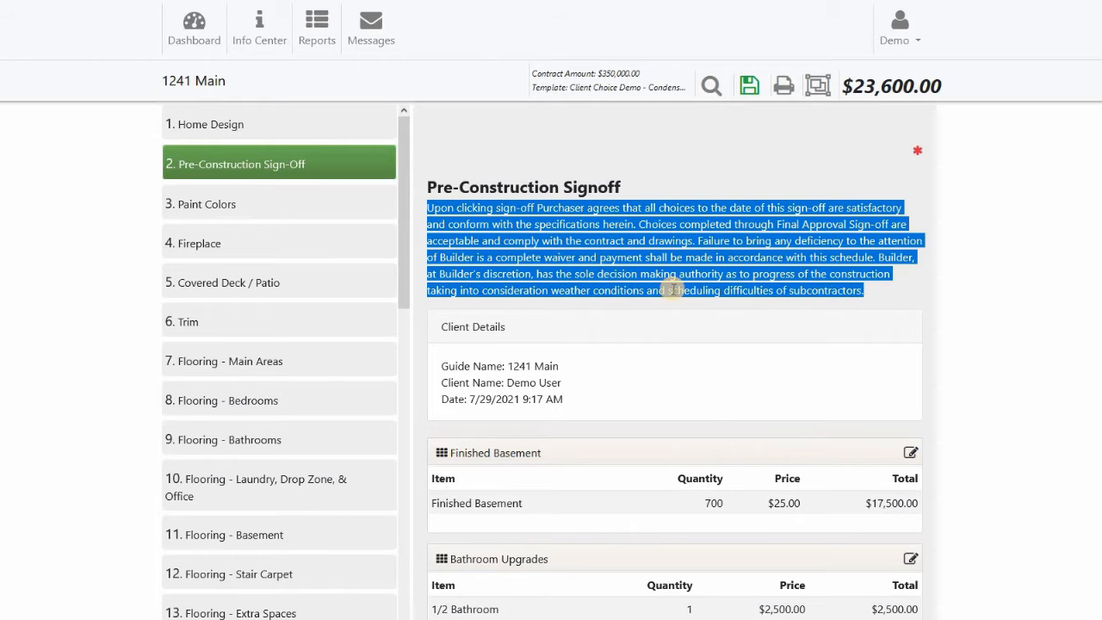
pyautogui.click(668, 283)
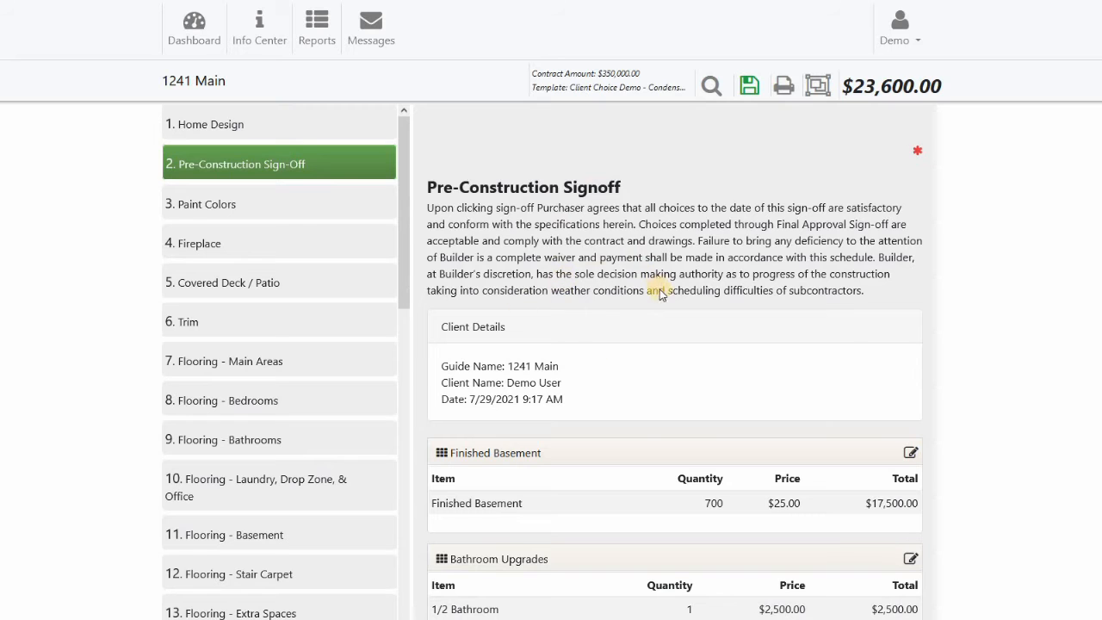
pyautogui.scroll(-3, 619, 226)
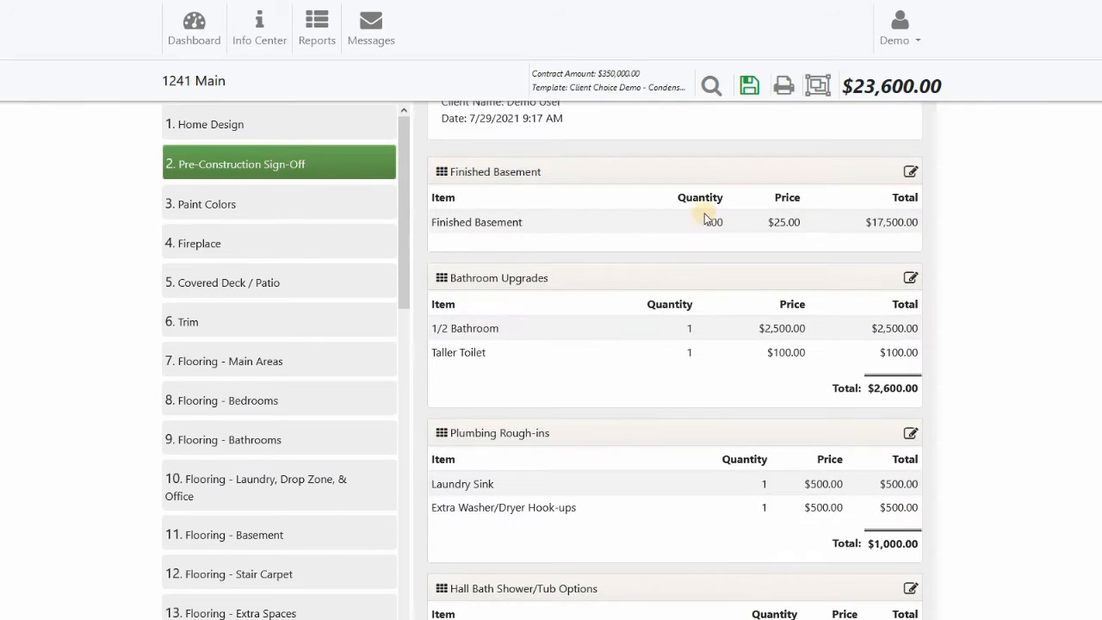
pyautogui.moveTo(865, 222); pyautogui.dragTo(913, 222)
pyautogui.scroll(-5, 655, 272)
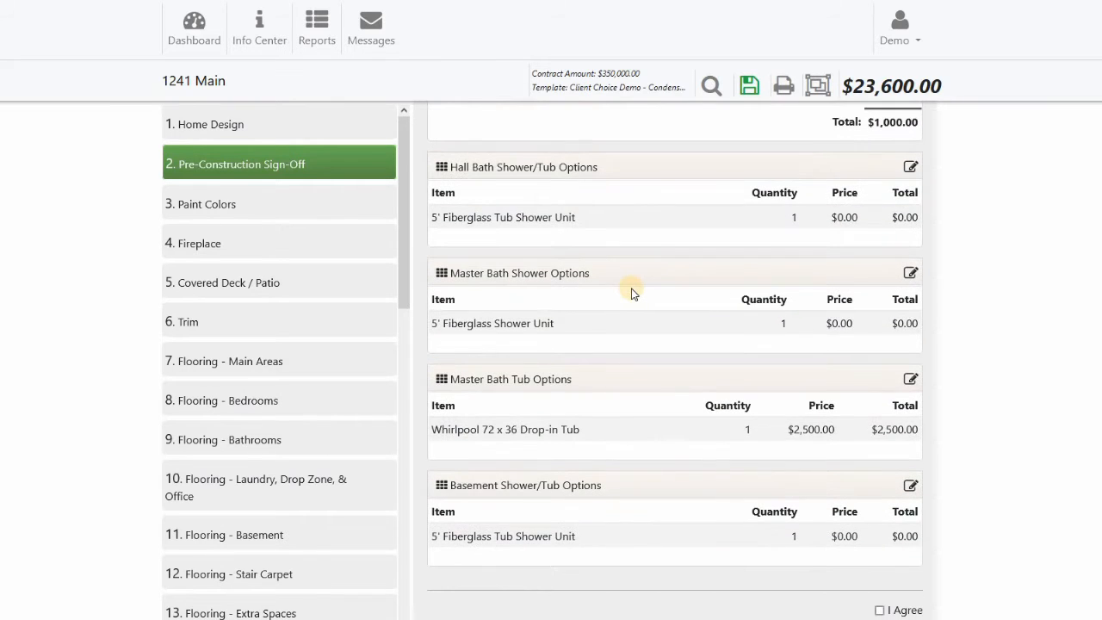
pyautogui.scroll(-1, 556, 423)
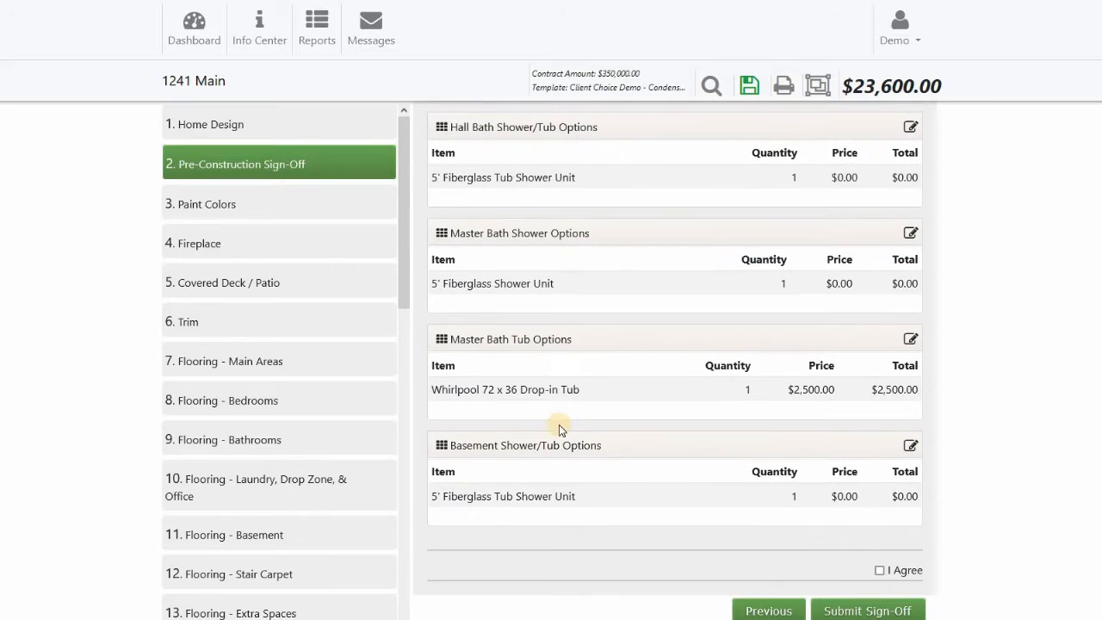
# Try to agree to the pre-construction terms and submit the sign-off as the client
pyautogui.click(880, 571)
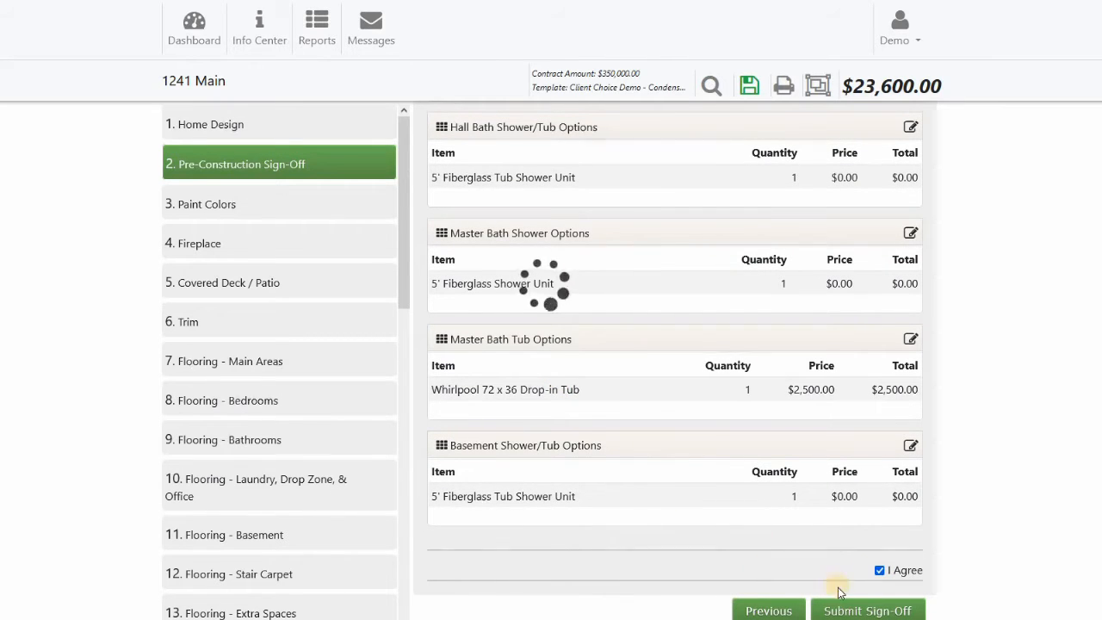
pyautogui.click(861, 609)
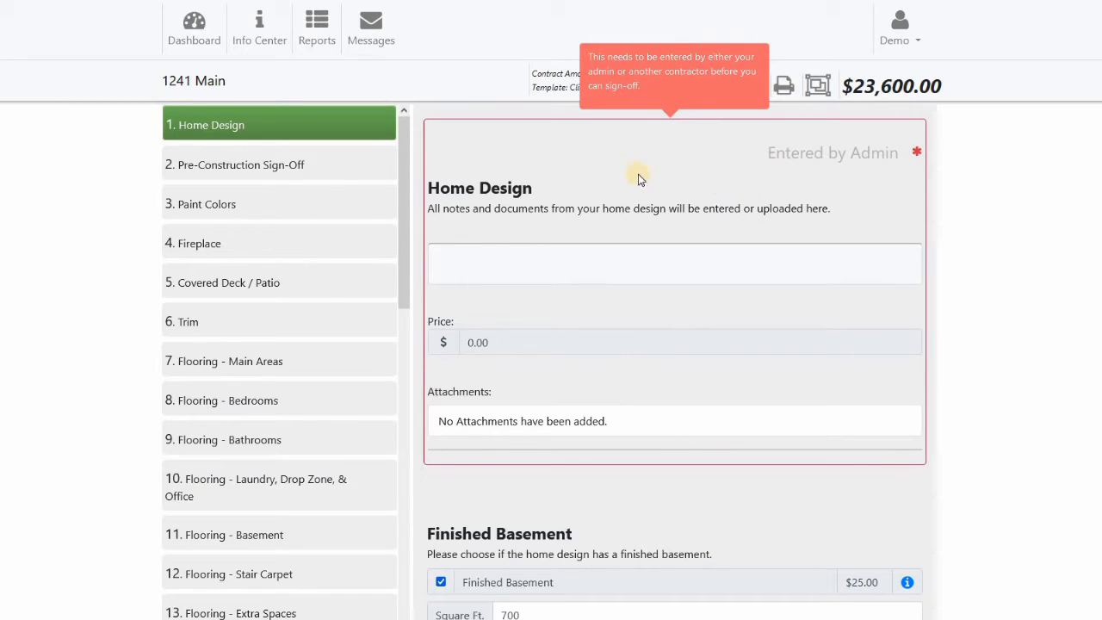
# Log off the client account, log in as administrator and open the 1241 Main guide
pyautogui.click(896, 43)
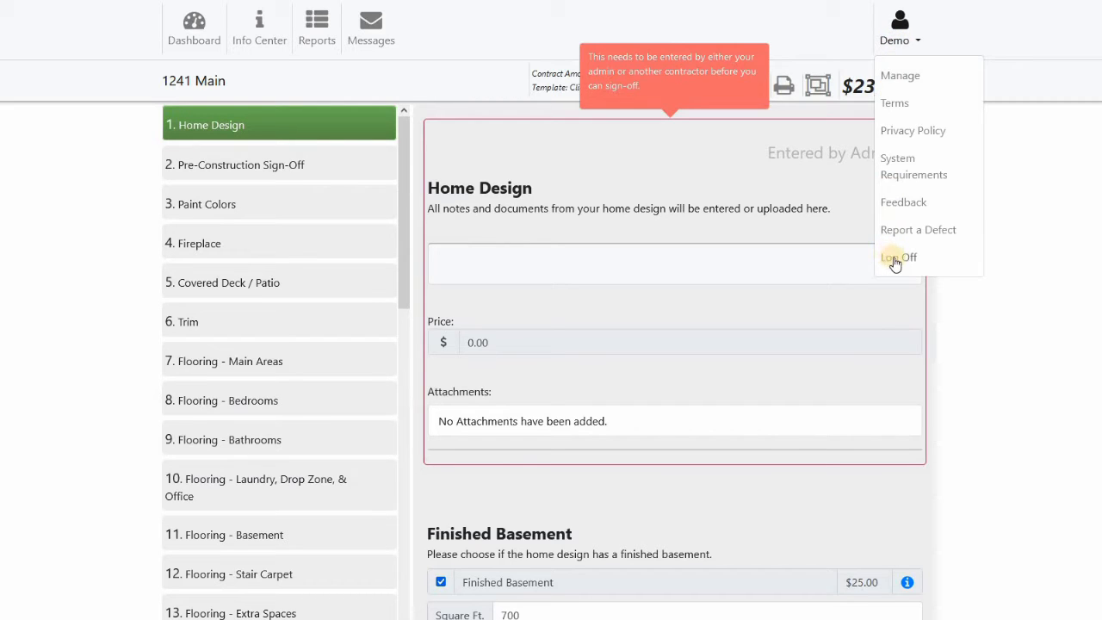
pyautogui.click(896, 258)
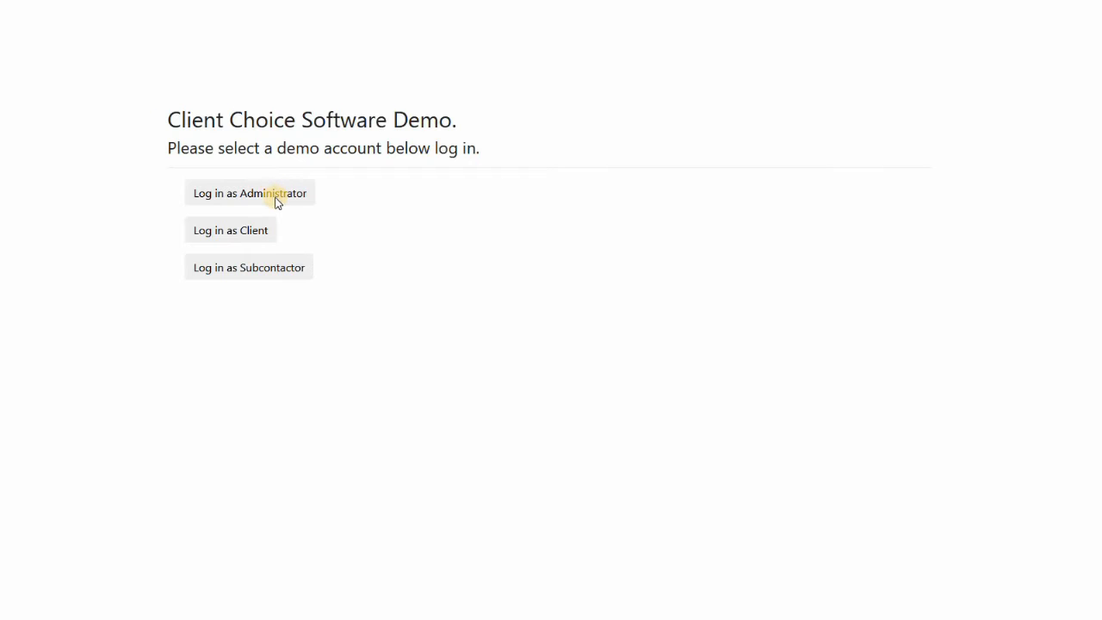
pyautogui.click(275, 192)
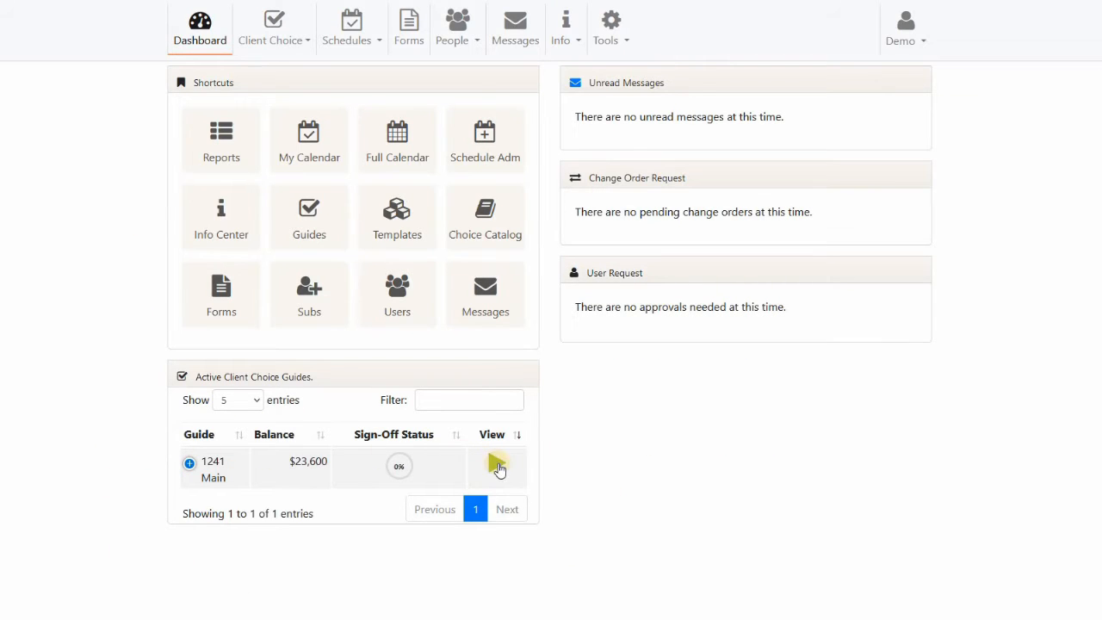
pyautogui.click(493, 462)
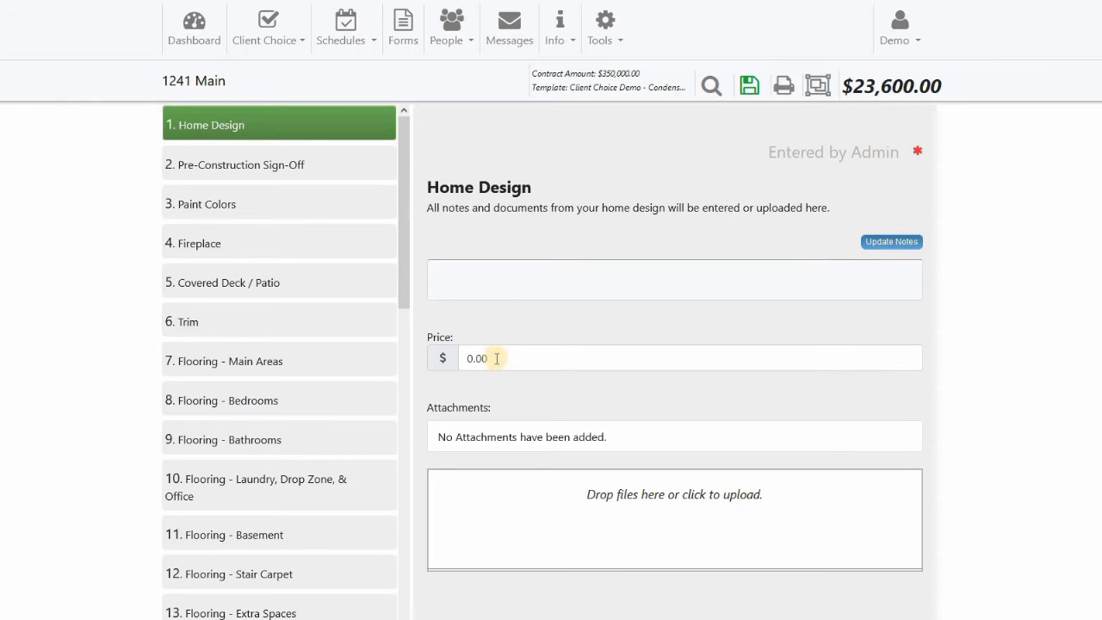
# Set the price of the admin-entered Home Design item to 150000
pyautogui.click(444, 358)
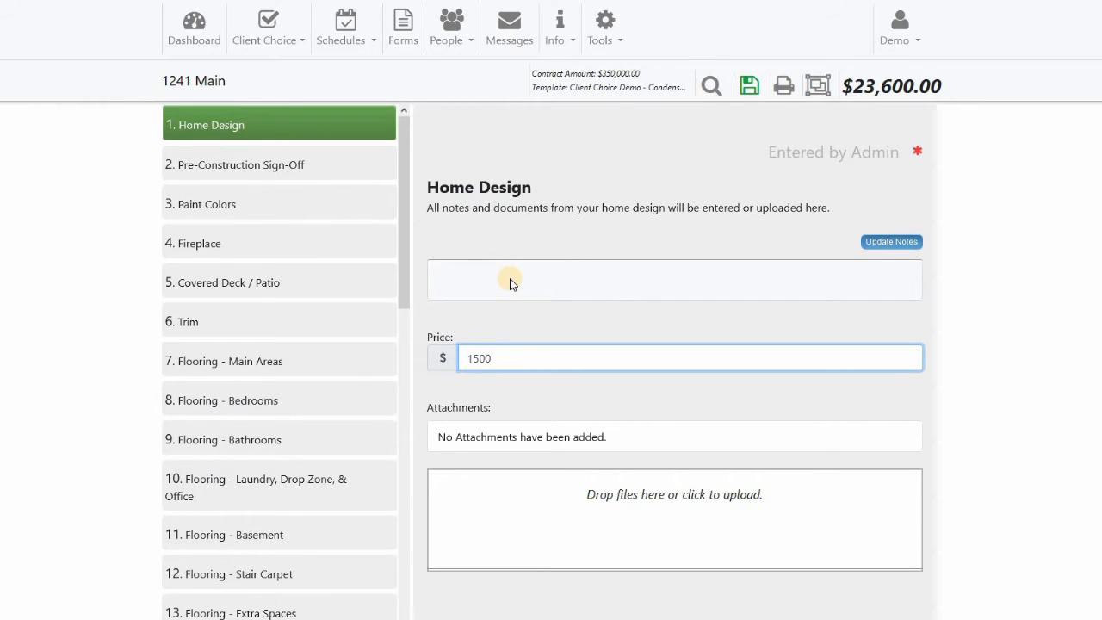
pyautogui.write('00')
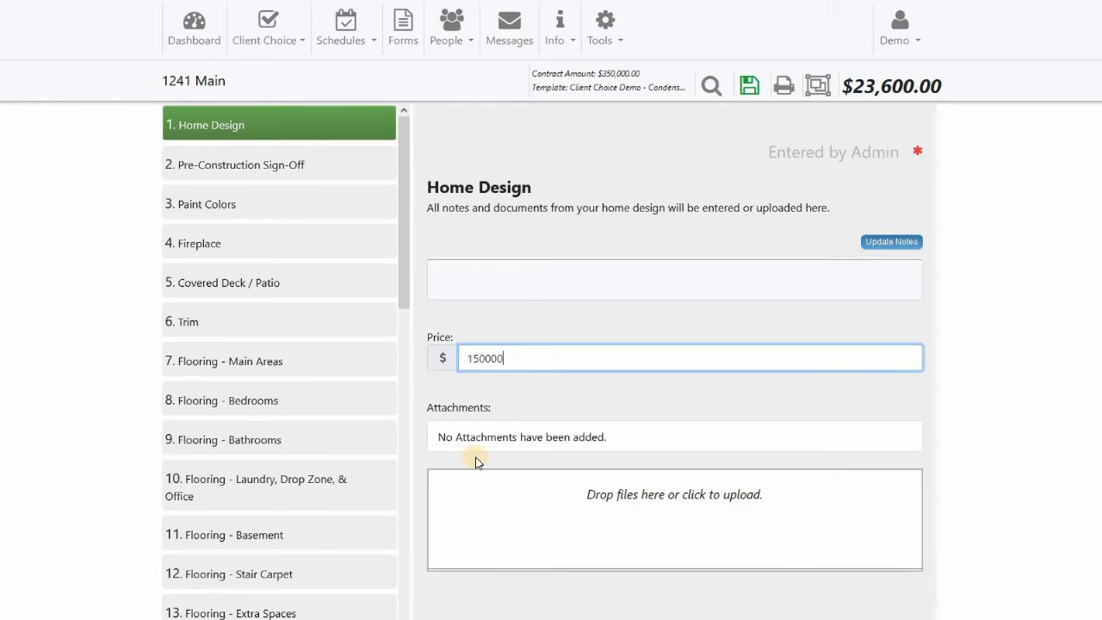
pyautogui.click(552, 489)
# Upload the file upper_layout.JPG as an attachment to the Home Design item
pyautogui.click(628, 587)
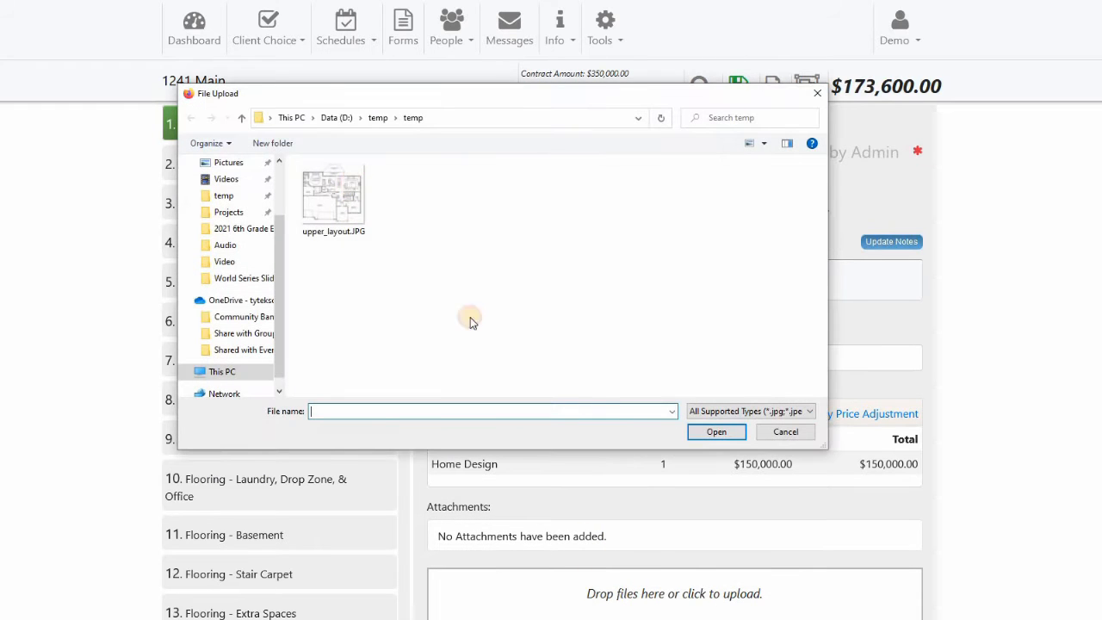
pyautogui.click(334, 199)
pyautogui.click(710, 429)
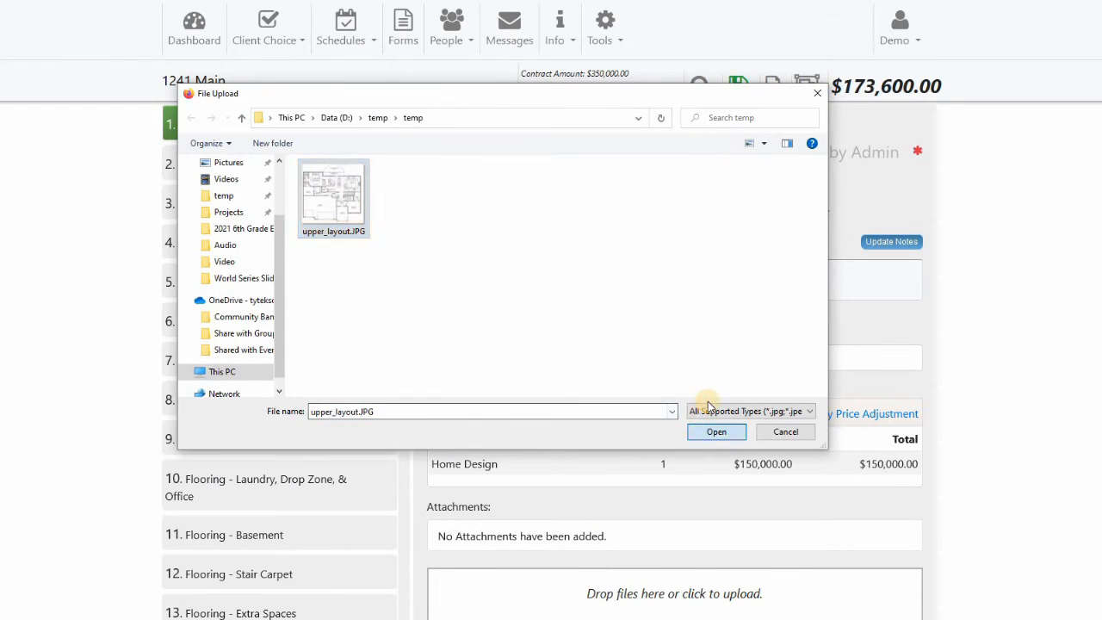
pyautogui.scroll(-1, 466, 487)
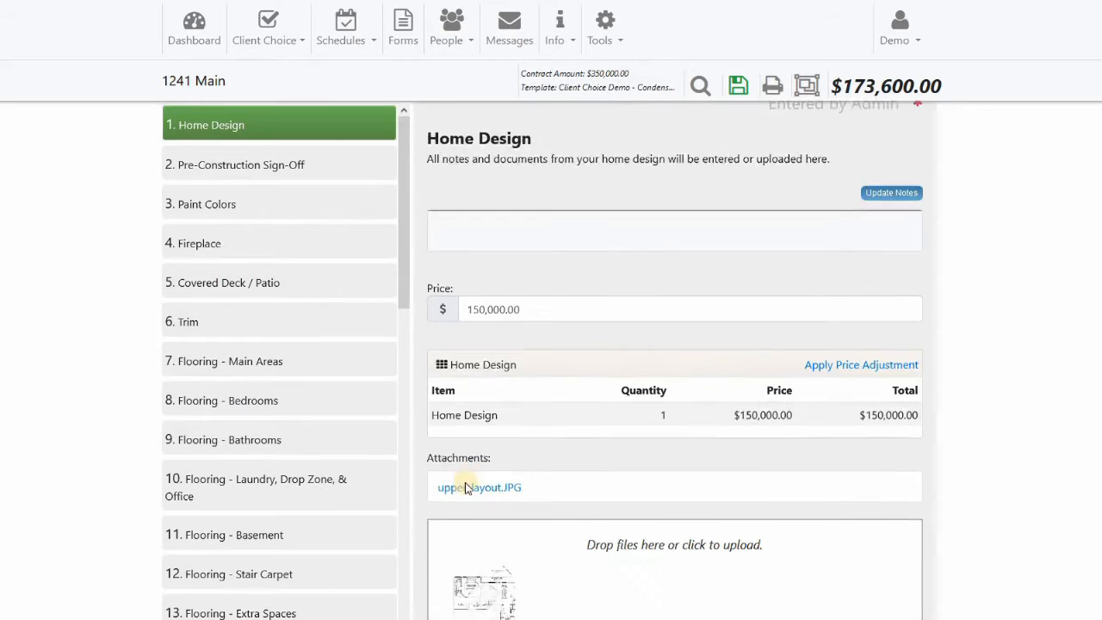
pyautogui.scroll(-2, 466, 487)
pyautogui.scroll(1, 608, 284)
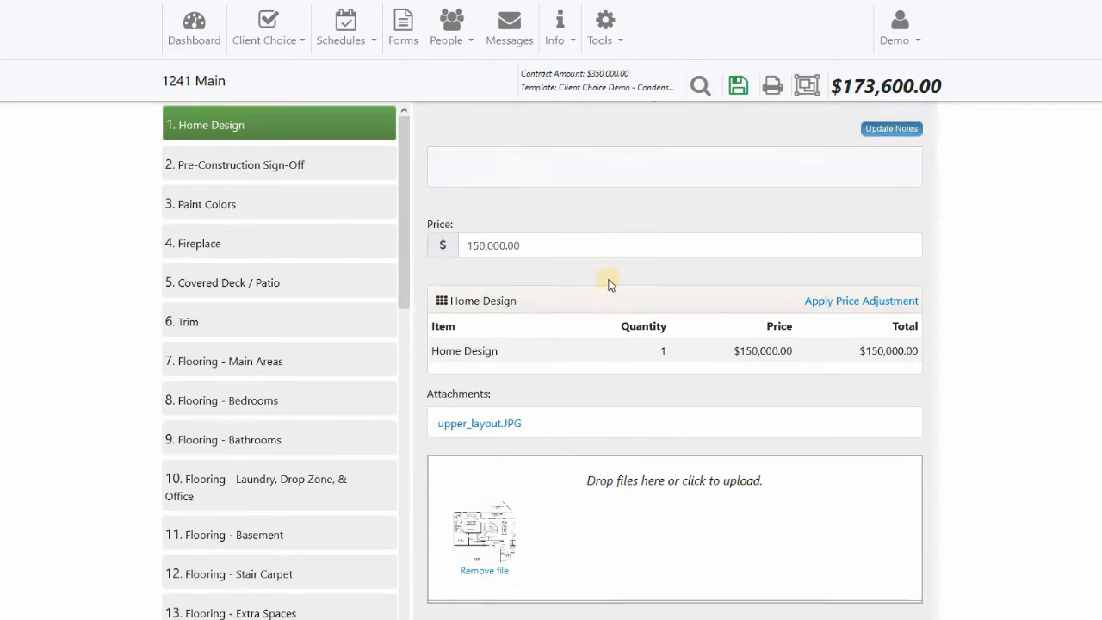
# Enter the note "This is a note." for the Home Design item and make its text bold
pyautogui.scroll(2, 609, 284)
pyautogui.click(487, 269)
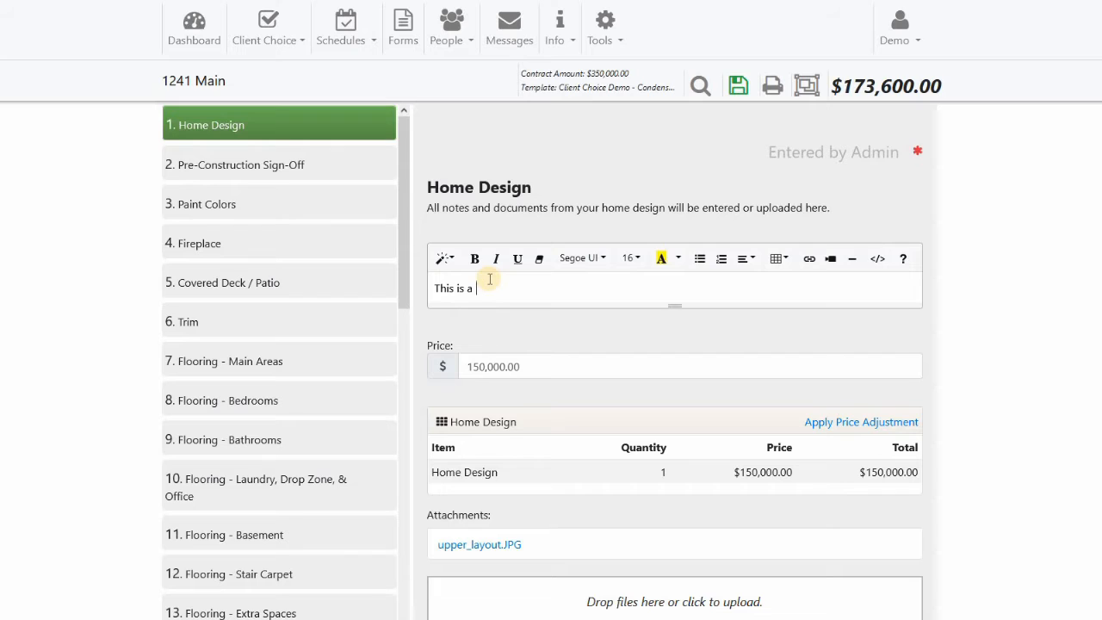
pyautogui.moveTo(489, 280); pyautogui.dragTo(511, 290)
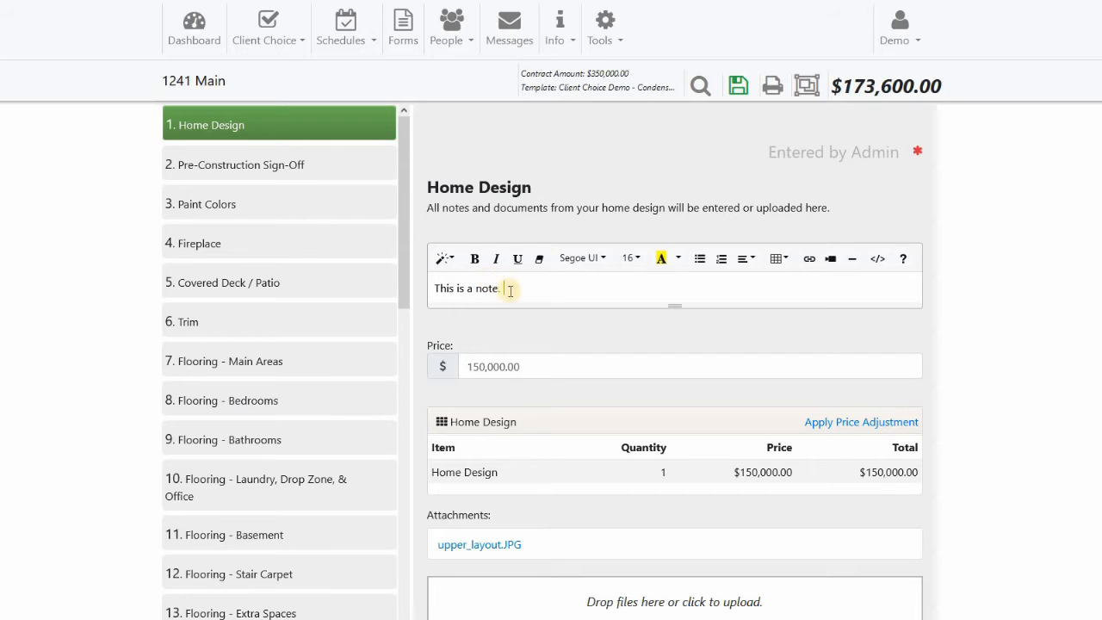
pyautogui.hotkey('ctrl', 'a')
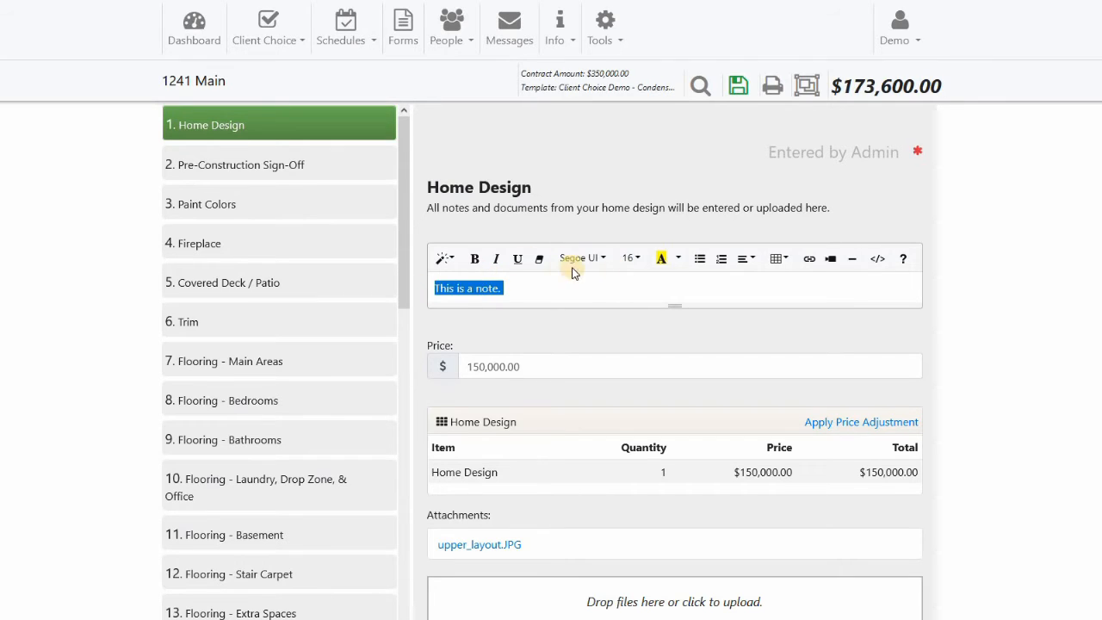
pyautogui.click(474, 259)
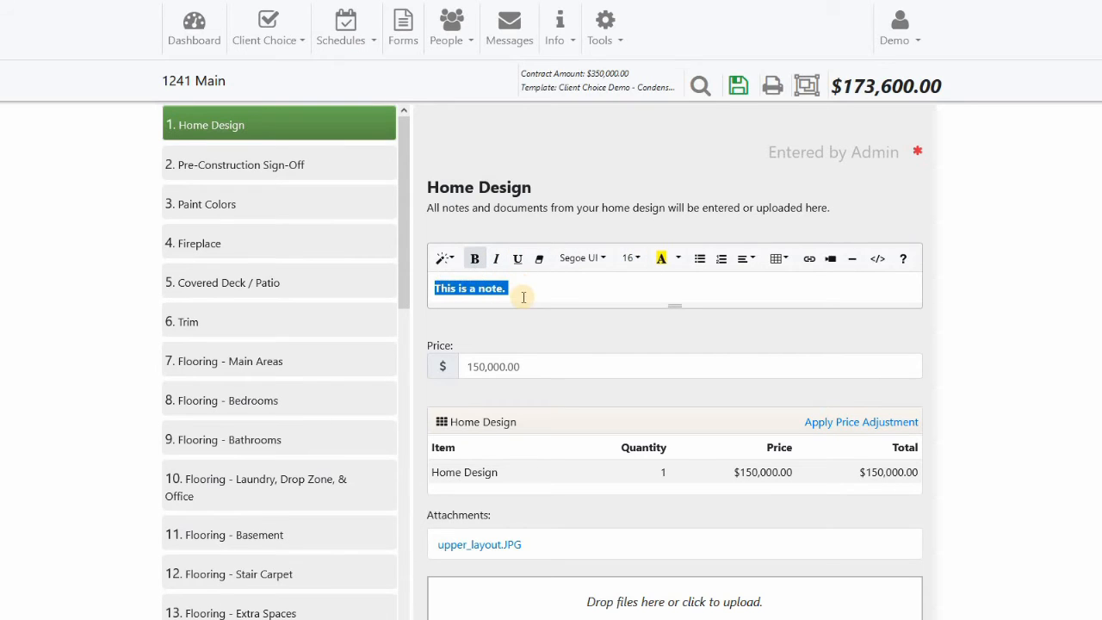
pyautogui.click(521, 289)
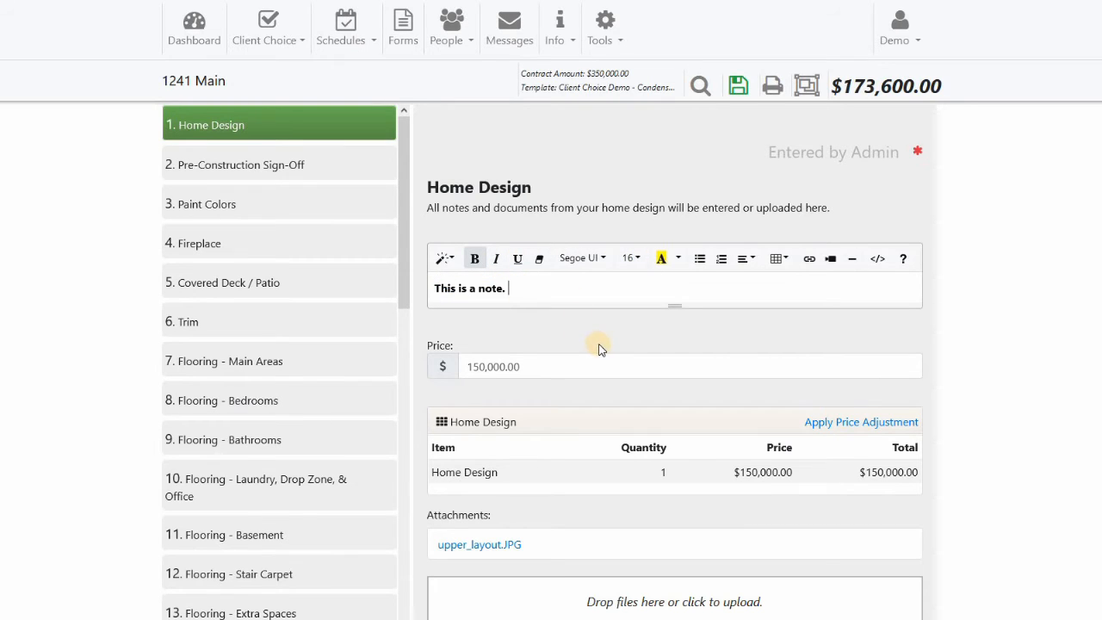
# Set the Master Bathroom Shower Base Plan price to 15 and upload upper_layout.JPG as its attachment
pyautogui.scroll(-7, 599, 349)
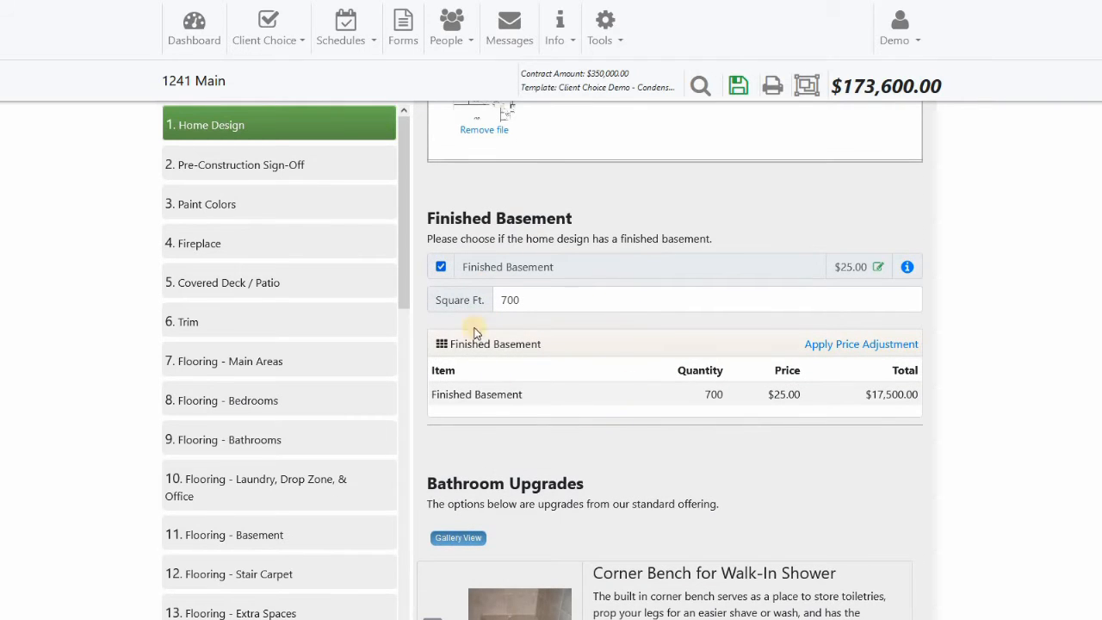
pyautogui.click(525, 301)
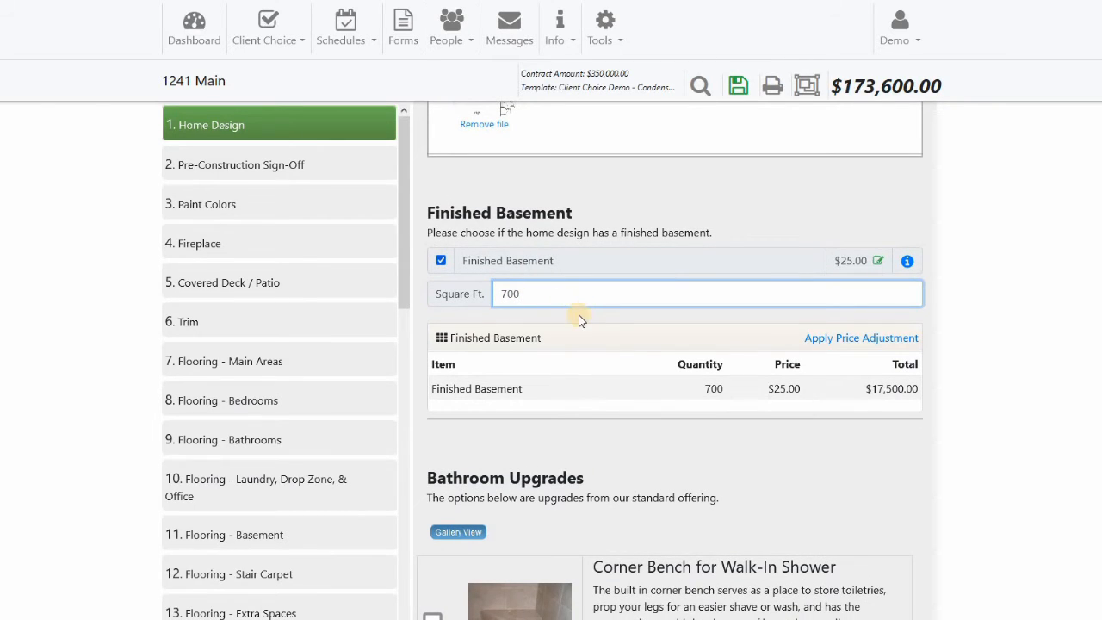
pyautogui.scroll(-10, 646, 356)
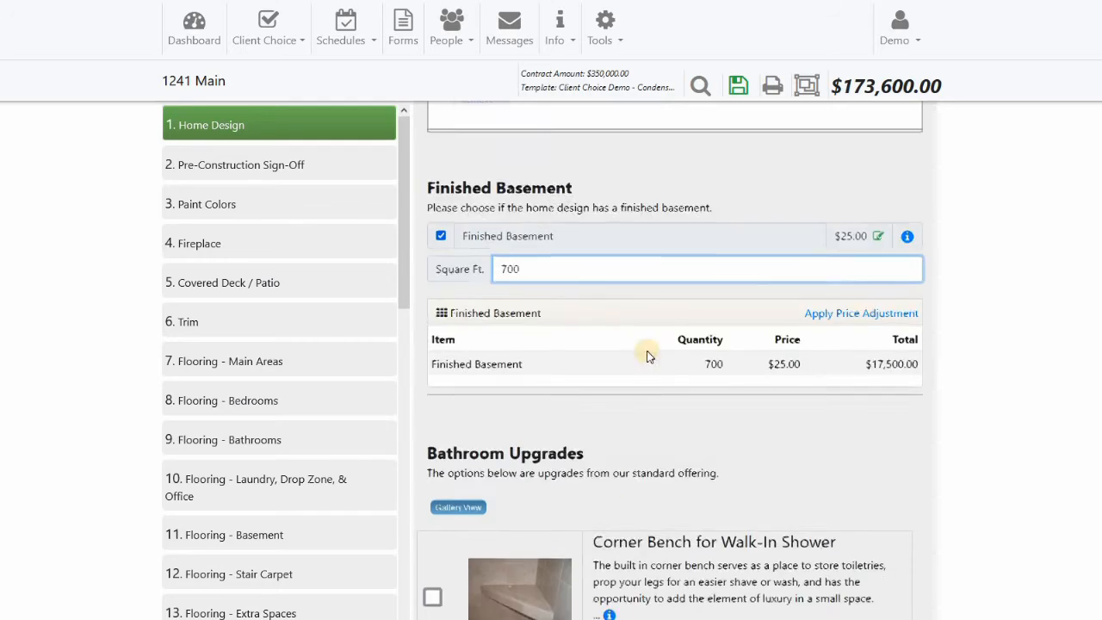
pyautogui.scroll(-20, 651, 351)
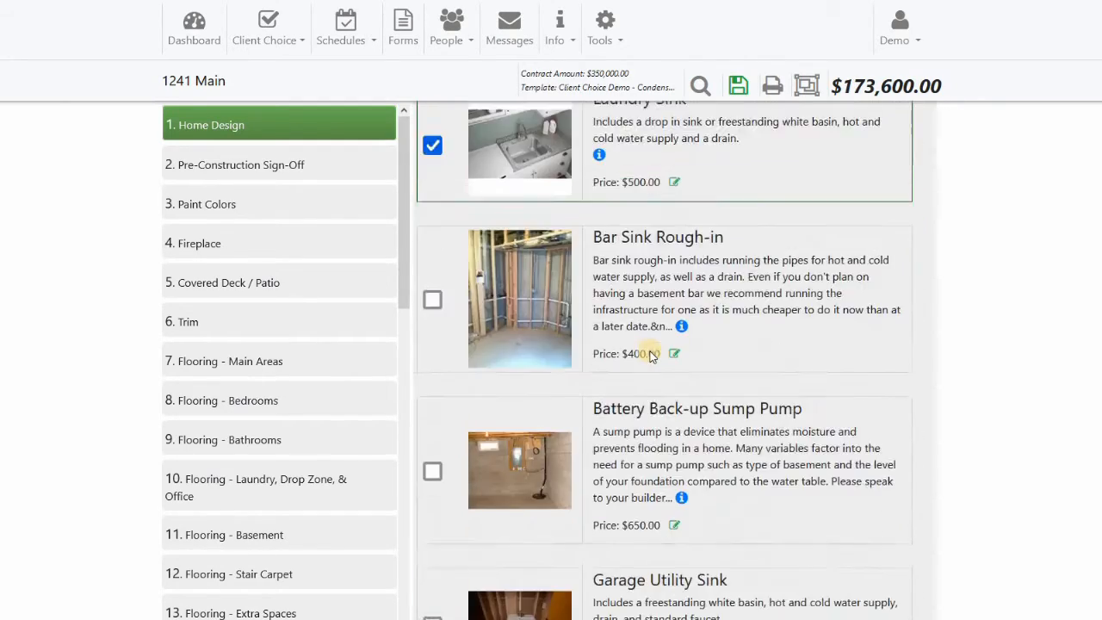
pyautogui.scroll(-20, 655, 335)
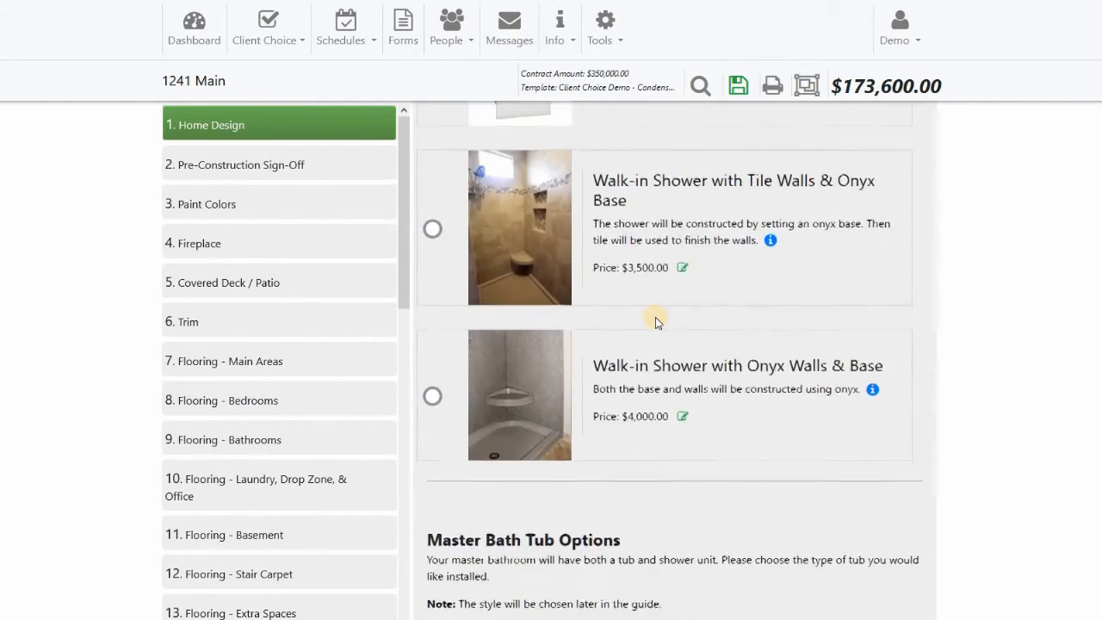
pyautogui.scroll(-5, 655, 317)
pyautogui.scroll(3, 649, 305)
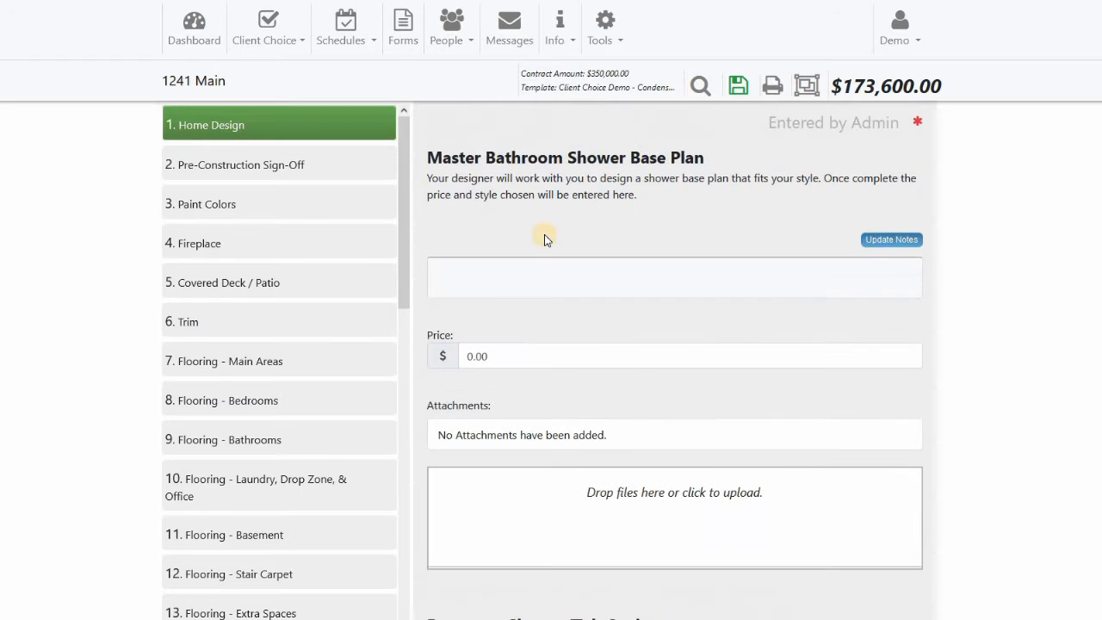
pyautogui.scroll(1, 518, 387)
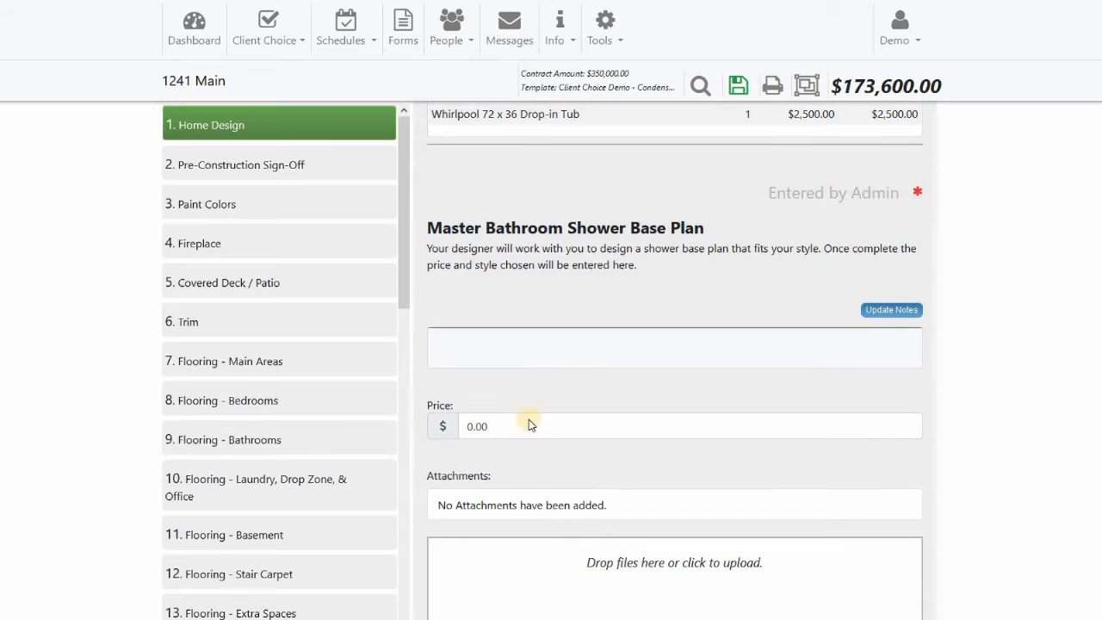
pyautogui.click(597, 415)
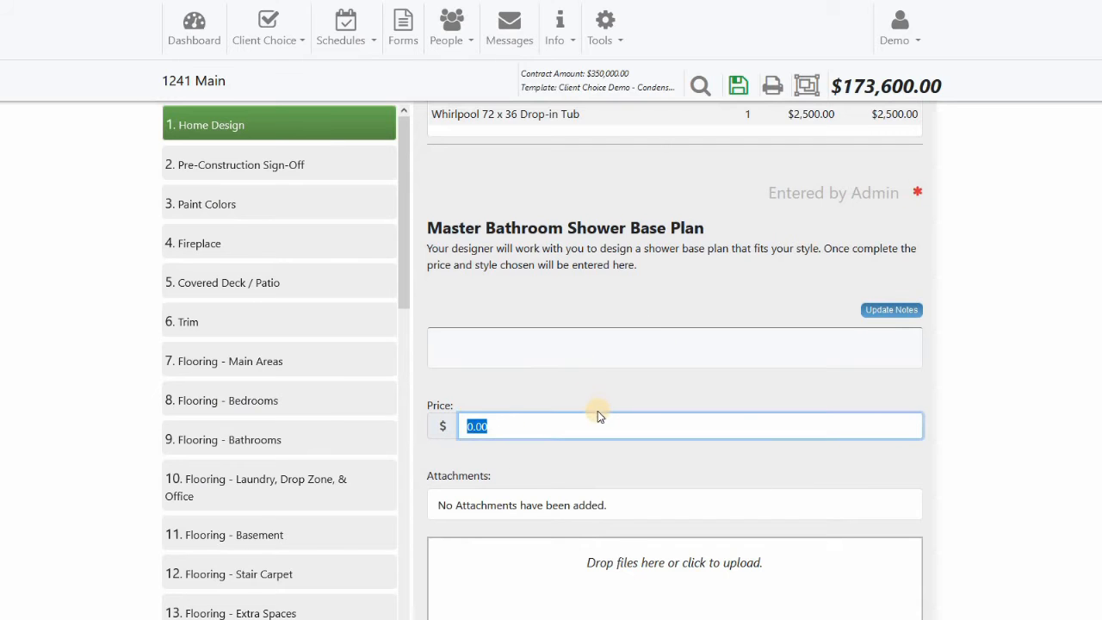
pyautogui.scroll(-2, 600, 417)
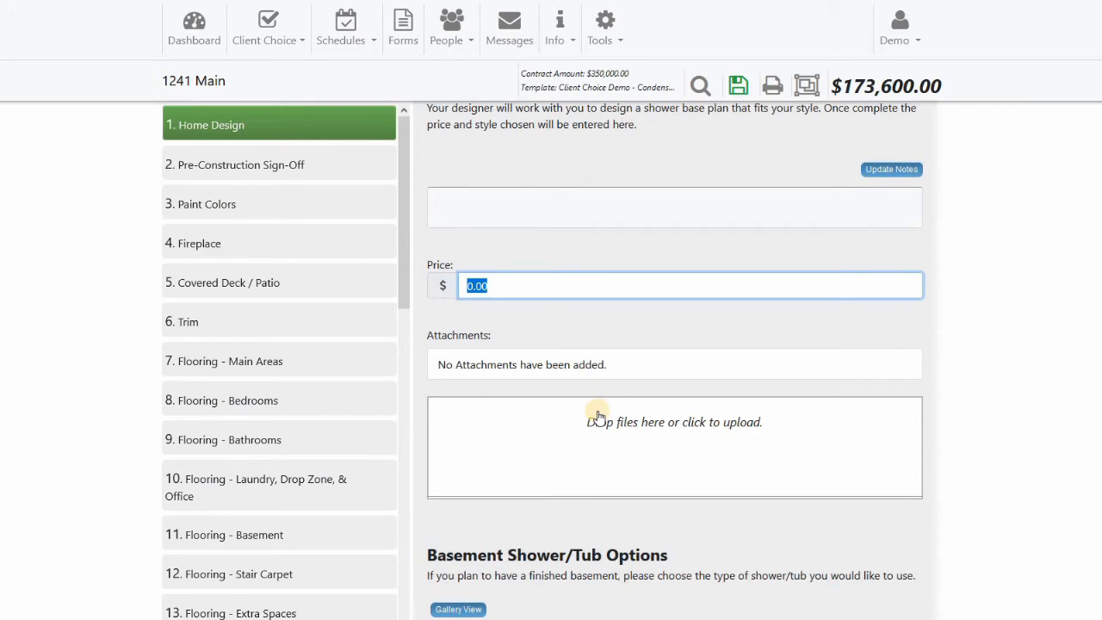
pyautogui.write('15')
pyautogui.press('Tab')
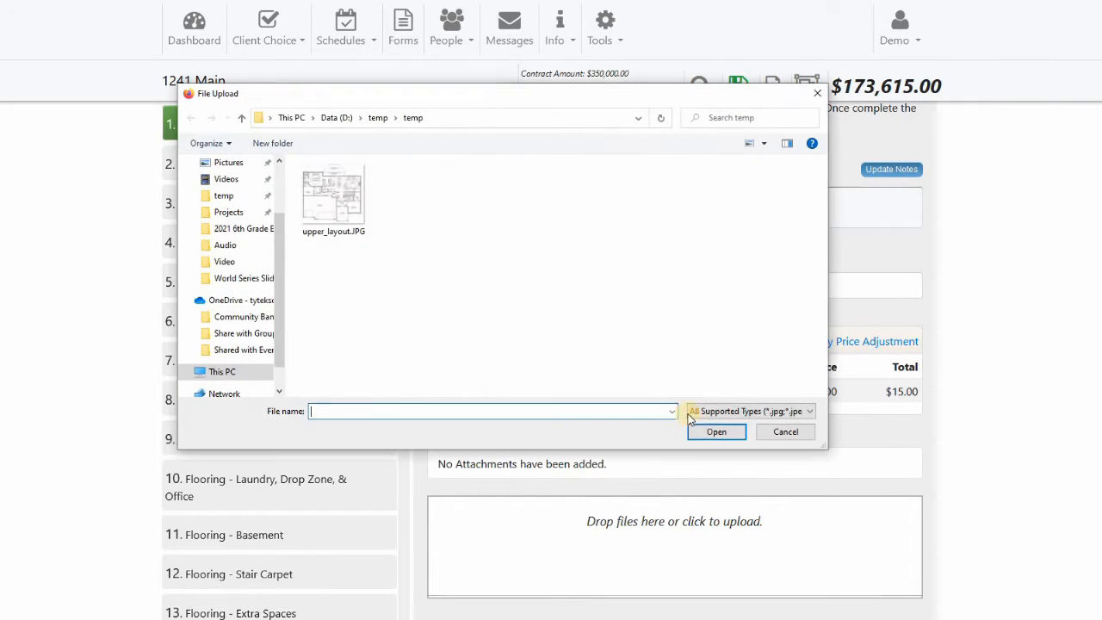
pyautogui.click(320, 204)
pyautogui.press('Return')
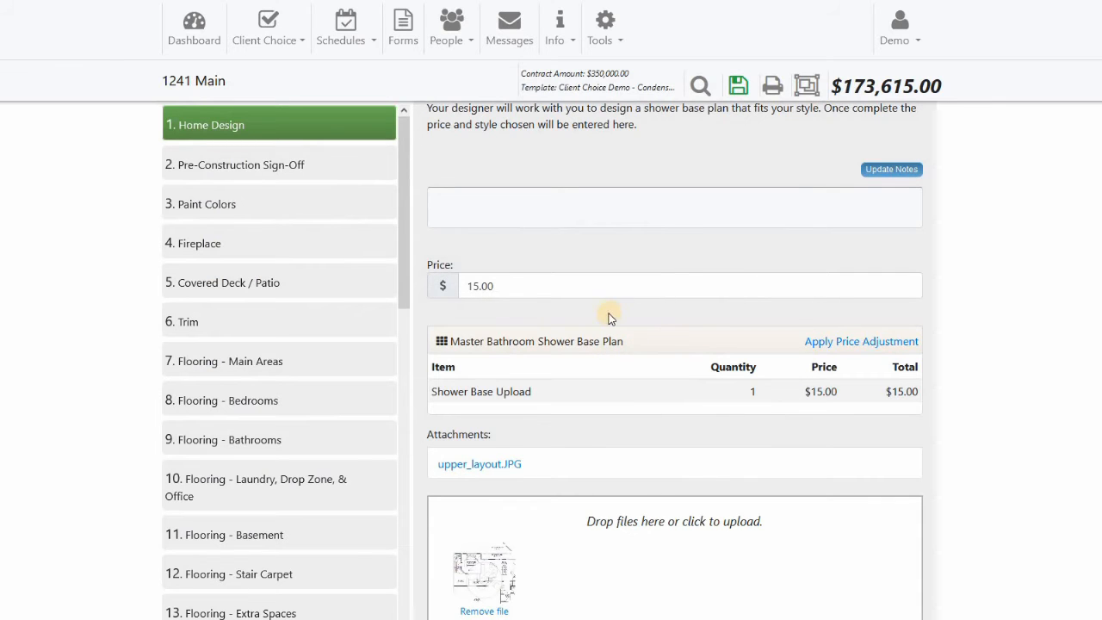
# Continue to the Pre-Construction Sign-Off section and review its summary of Home Design selections
pyautogui.scroll(-12, 637, 331)
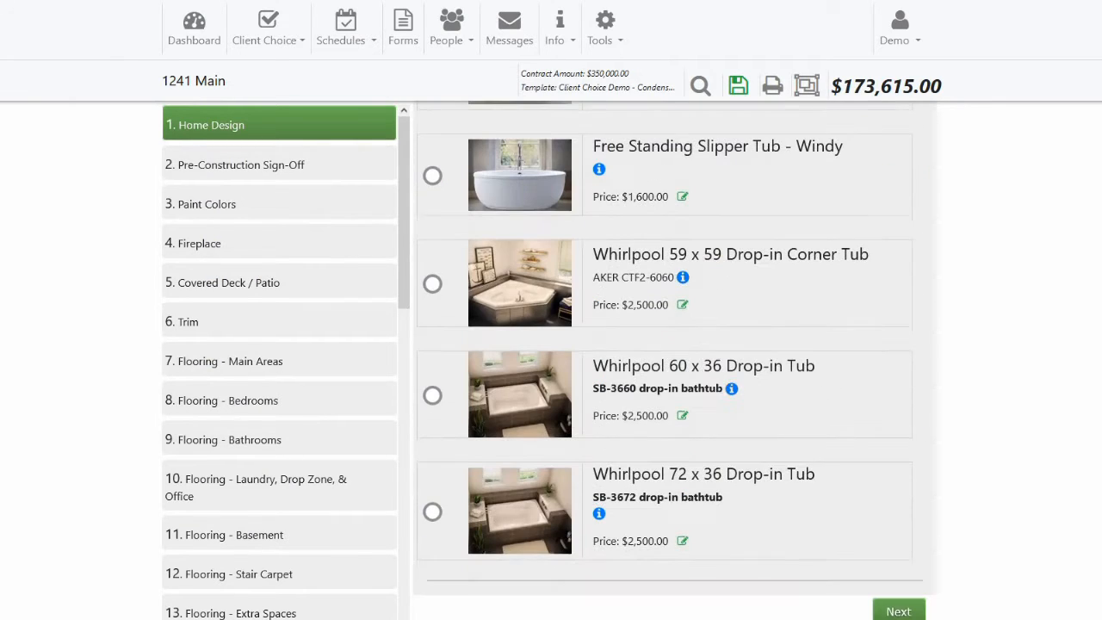
pyautogui.click(895, 611)
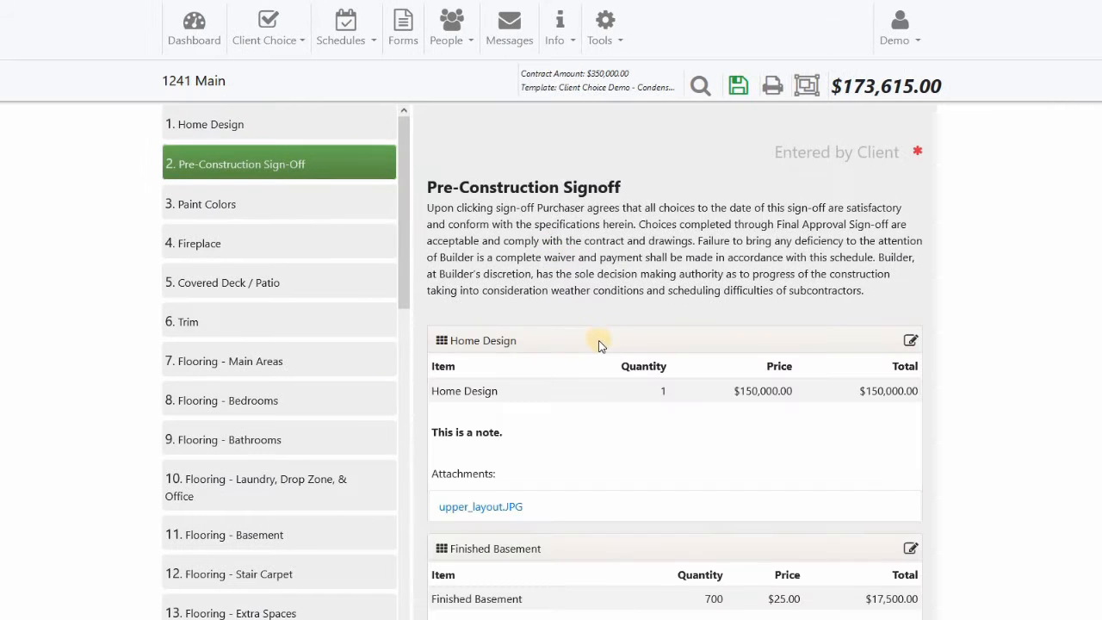
pyautogui.scroll(-3, 602, 327)
pyautogui.scroll(3, 652, 344)
pyautogui.scroll(-15, 655, 345)
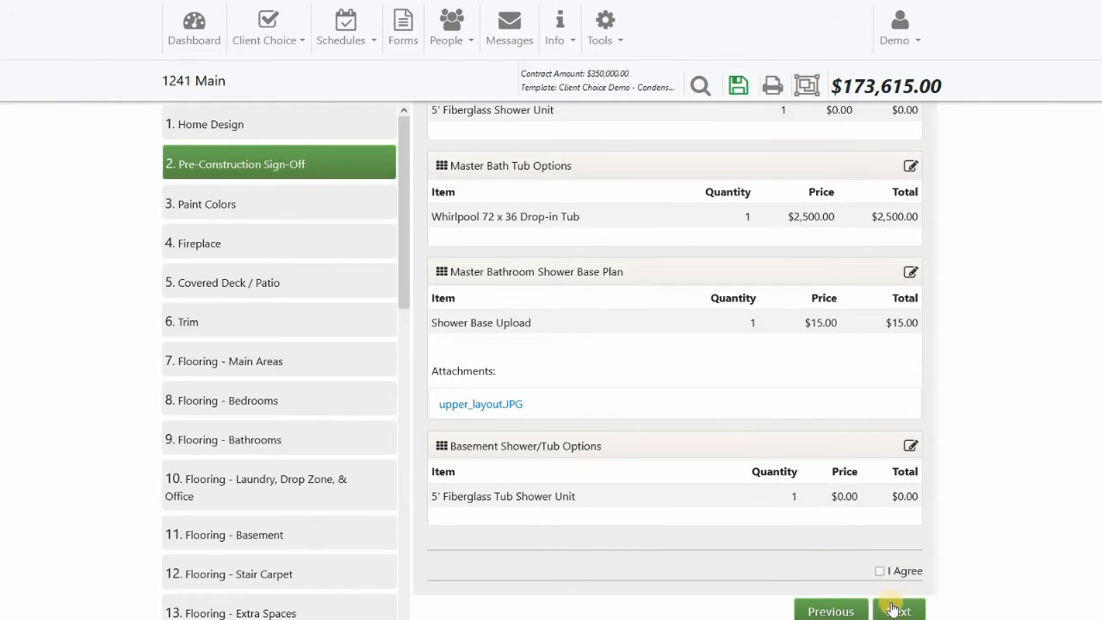
# Log off the administrator account, log in as client and open the 1241 Main guide
pyautogui.click(895, 43)
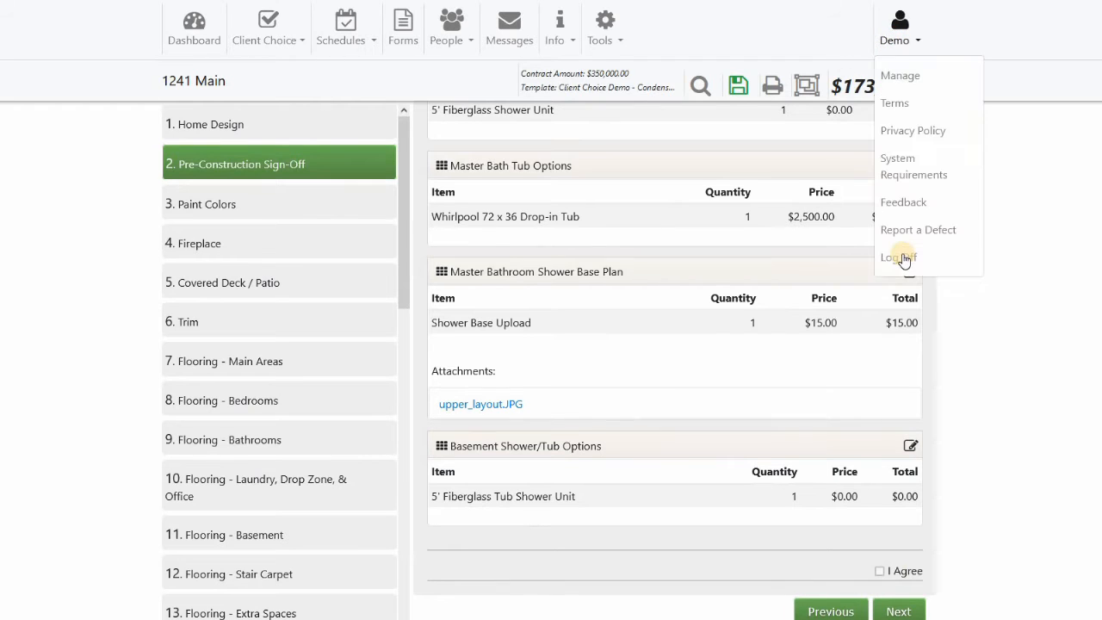
pyautogui.click(901, 255)
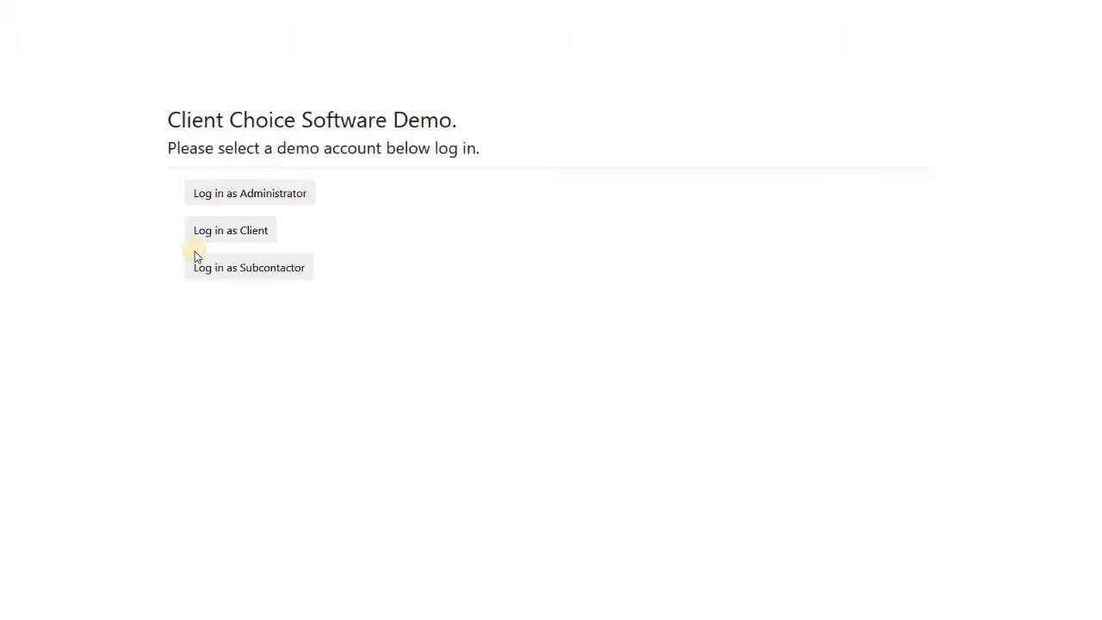
pyautogui.click(246, 228)
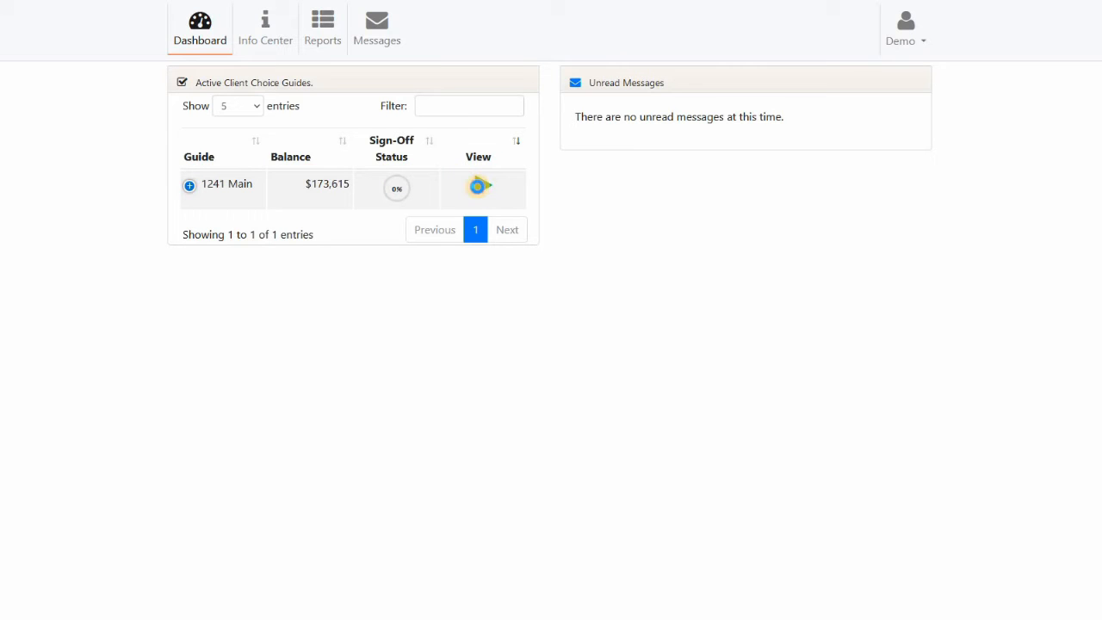
pyautogui.click(476, 187)
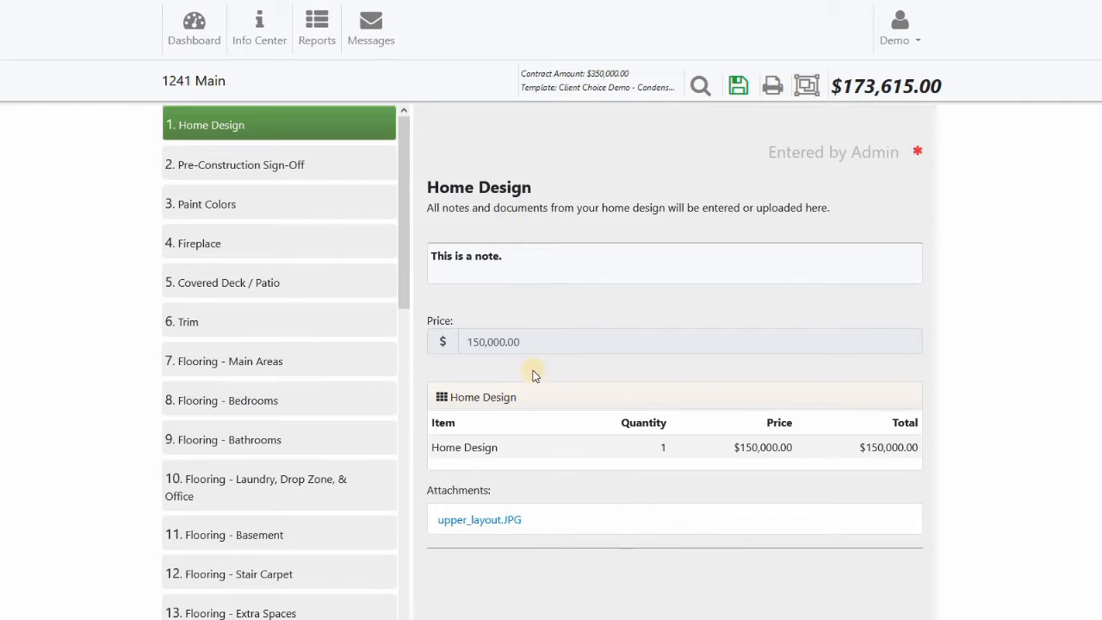
# View the Home Design attachment upper_layout.JPG, close it and check the guide's total price
pyautogui.click(493, 521)
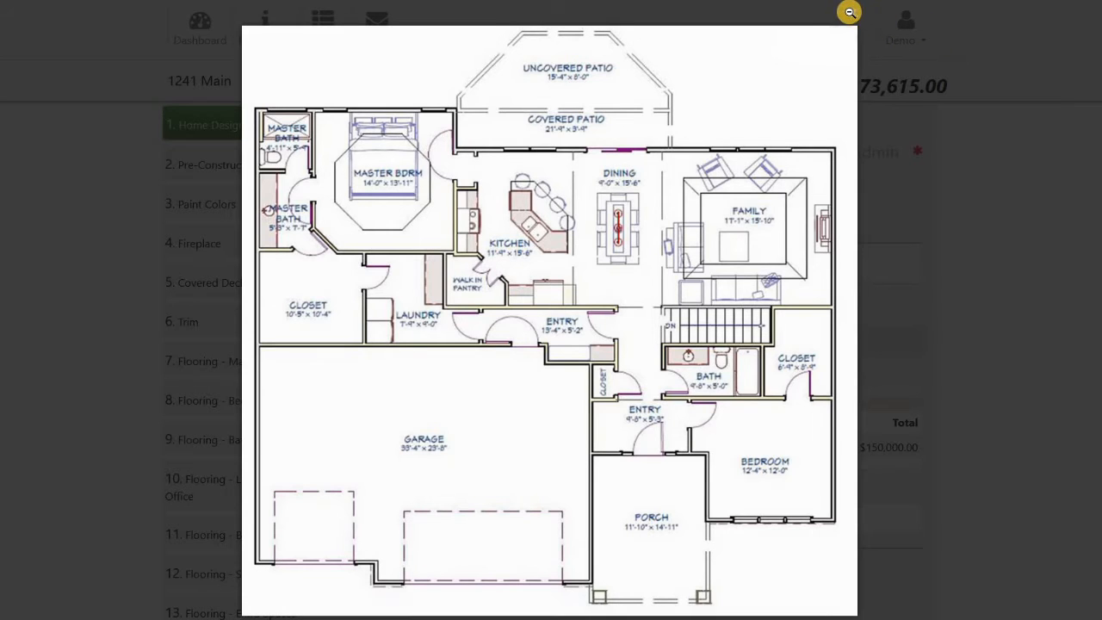
pyautogui.click(850, 17)
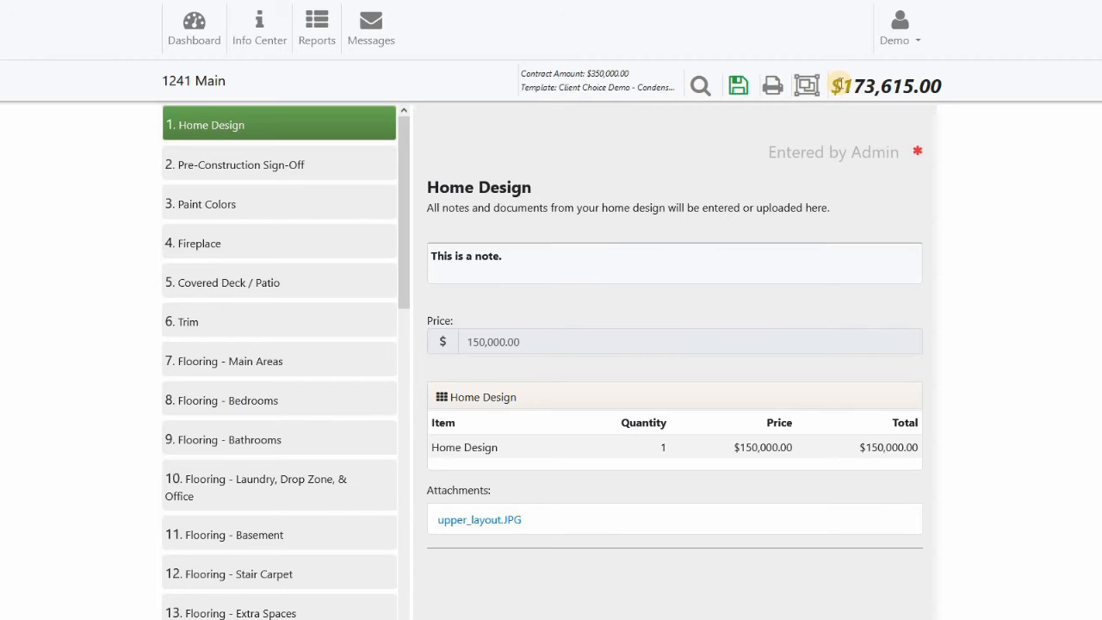
pyautogui.moveTo(841, 84); pyautogui.dragTo(948, 83)
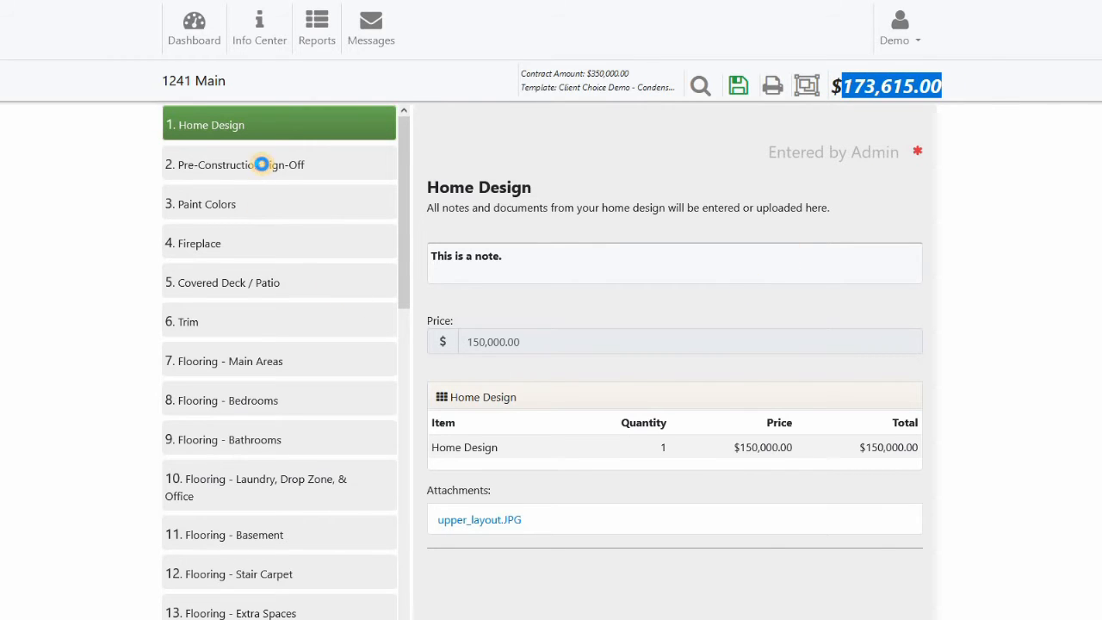
# Review the Pre-Construction Sign-Off selections, agree to the terms, submit the sign-off and confirm the submission
pyautogui.click(261, 164)
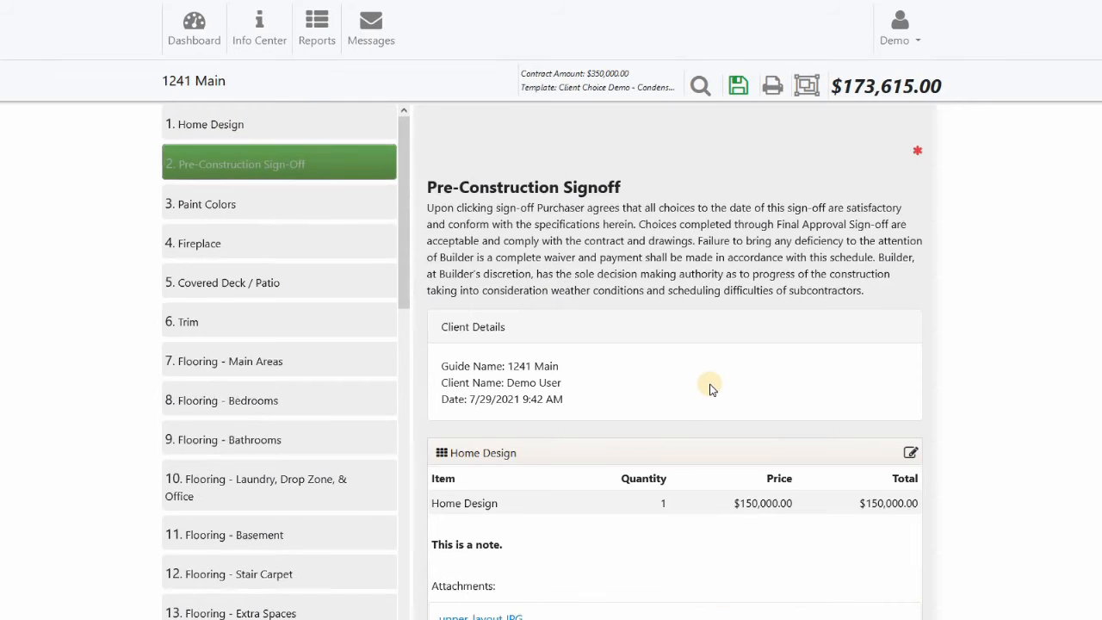
pyautogui.scroll(-3, 774, 370)
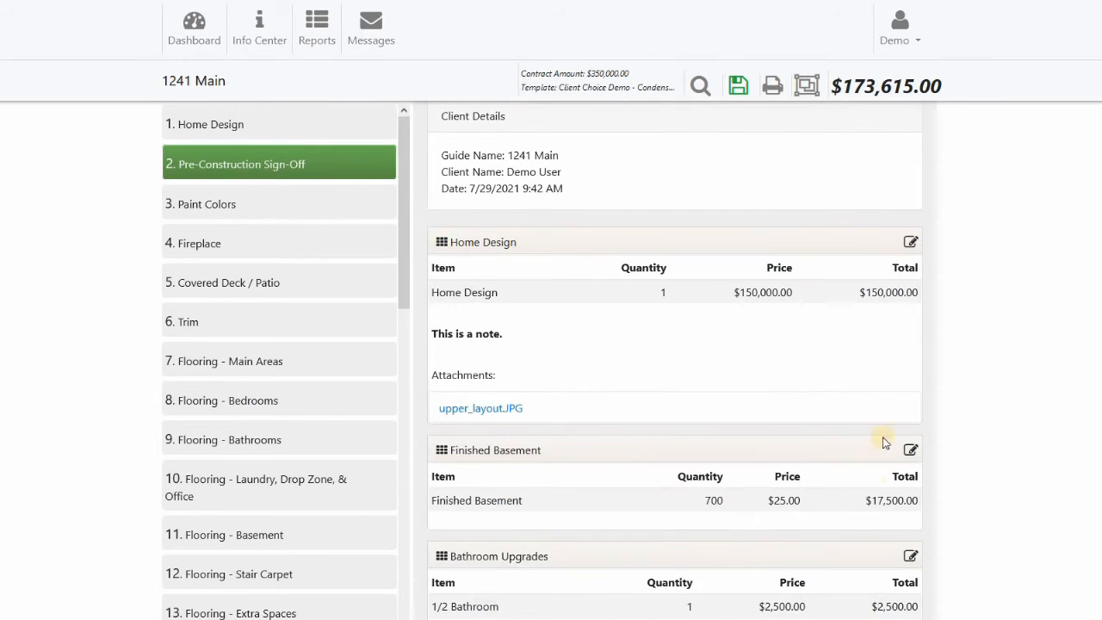
pyautogui.scroll(-4, 884, 442)
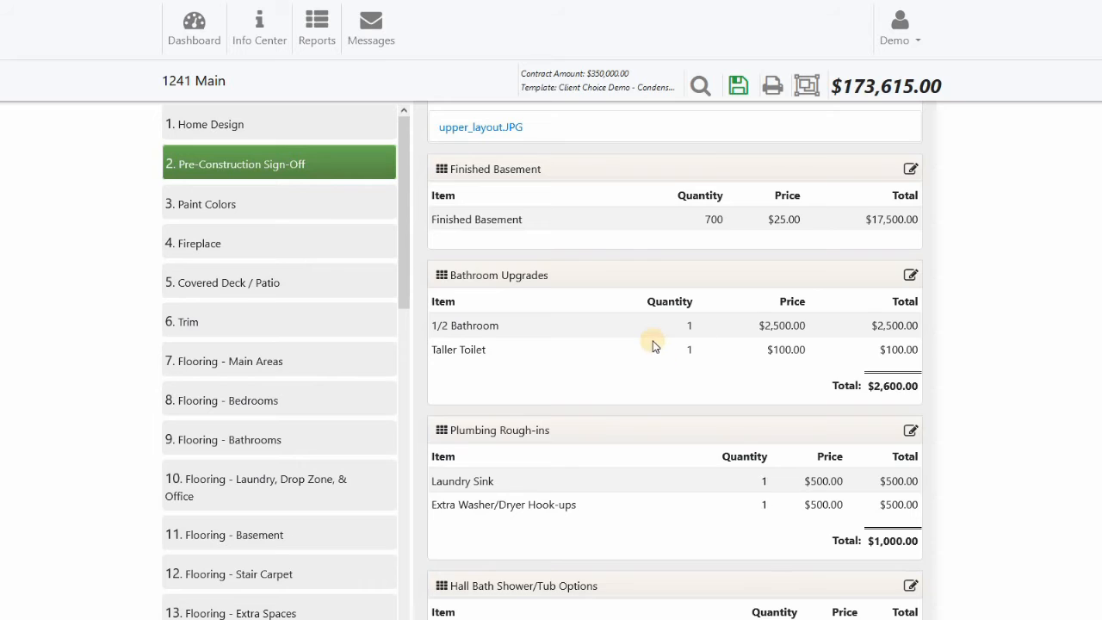
pyautogui.scroll(-9, 667, 359)
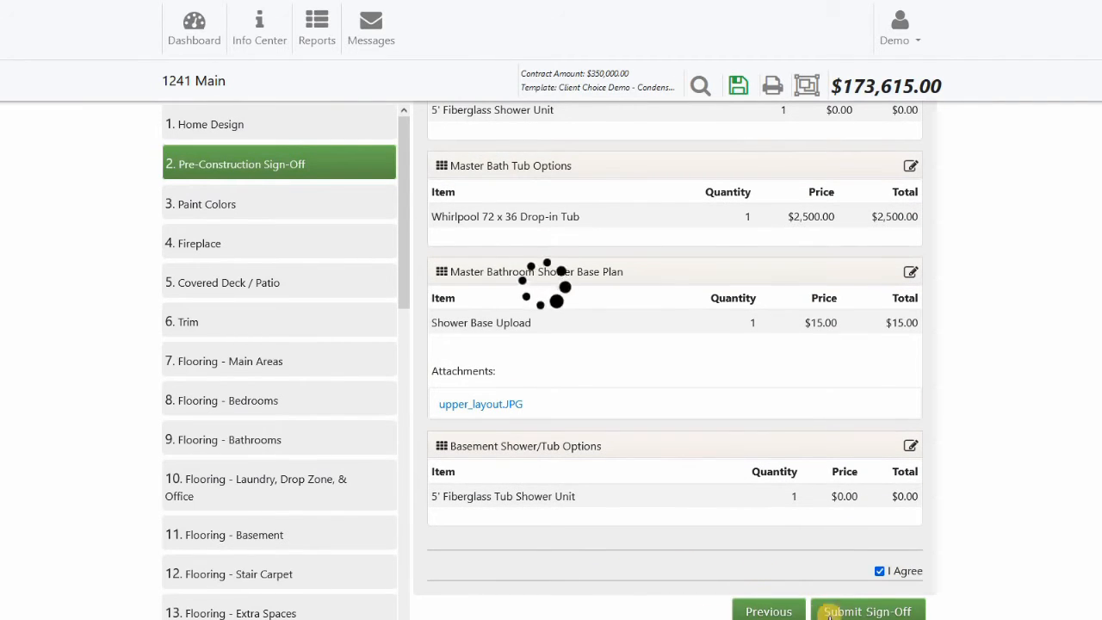
pyautogui.click(868, 609)
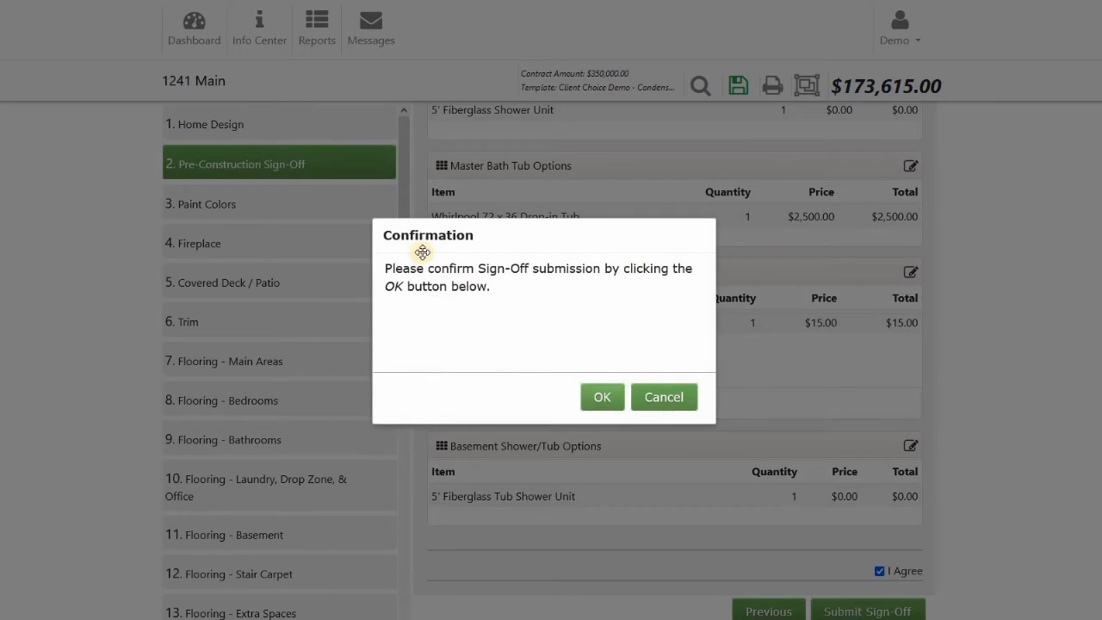
pyautogui.click(617, 397)
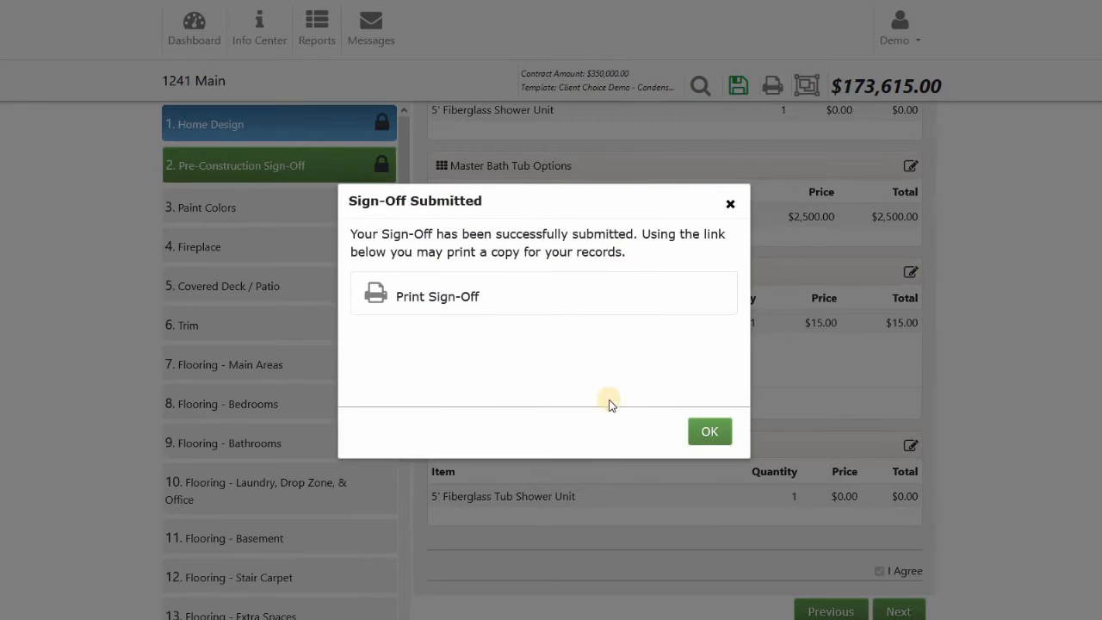
pyautogui.click(297, 249)
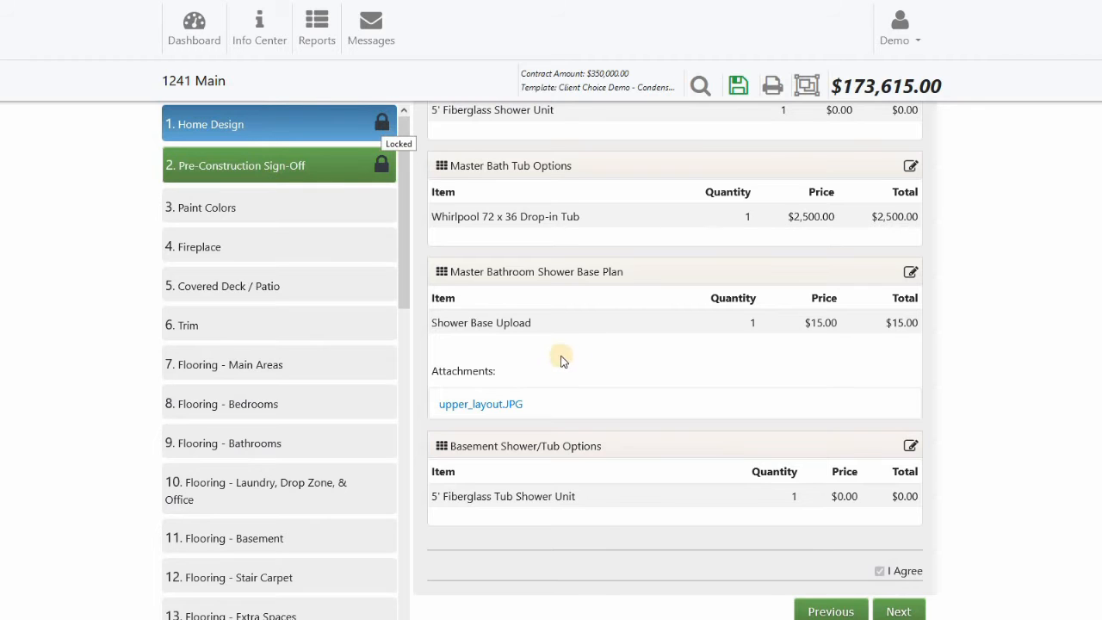
# Review the submitted Pre-Construction Sign-Off from start to end and continue to the Paint Colors section
pyautogui.scroll(1, 536, 325)
pyautogui.scroll(15, 536, 332)
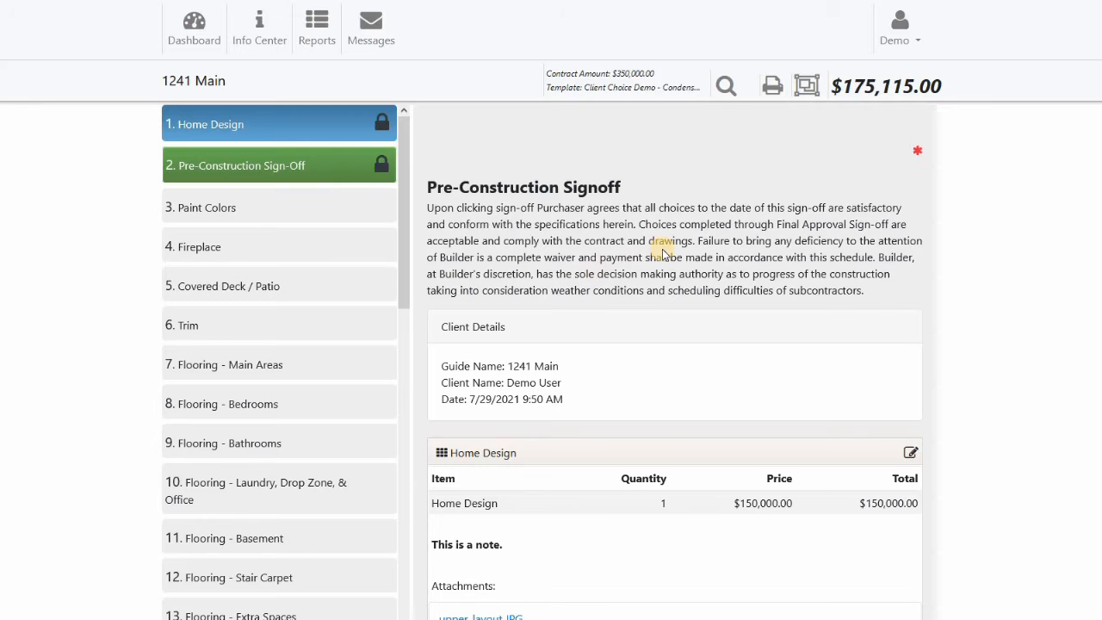
pyautogui.scroll(-15, 616, 275)
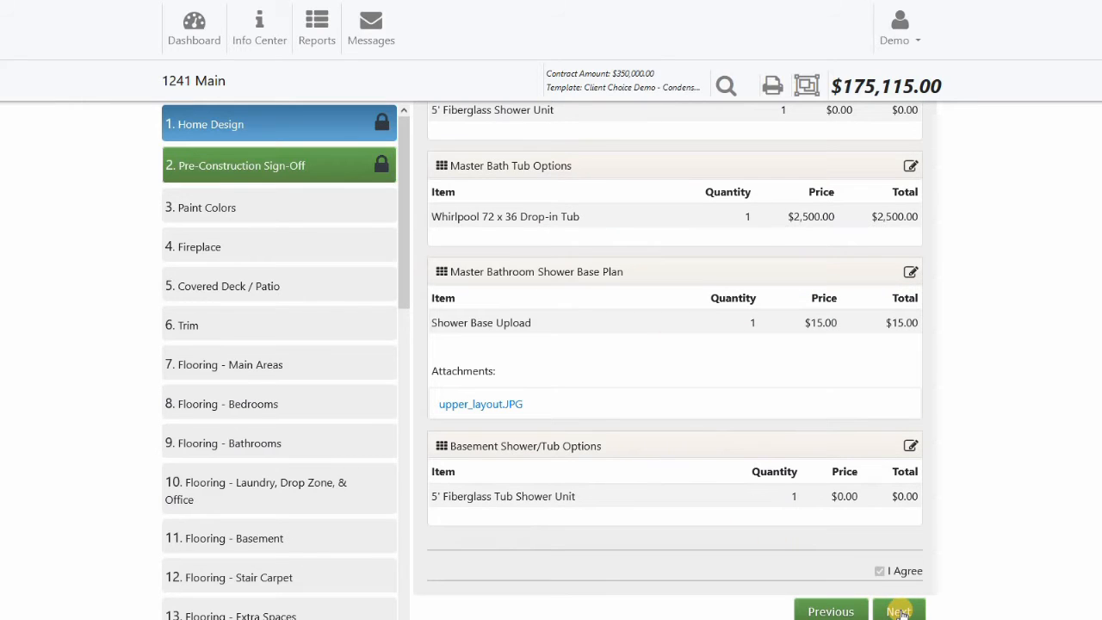
pyautogui.click(898, 611)
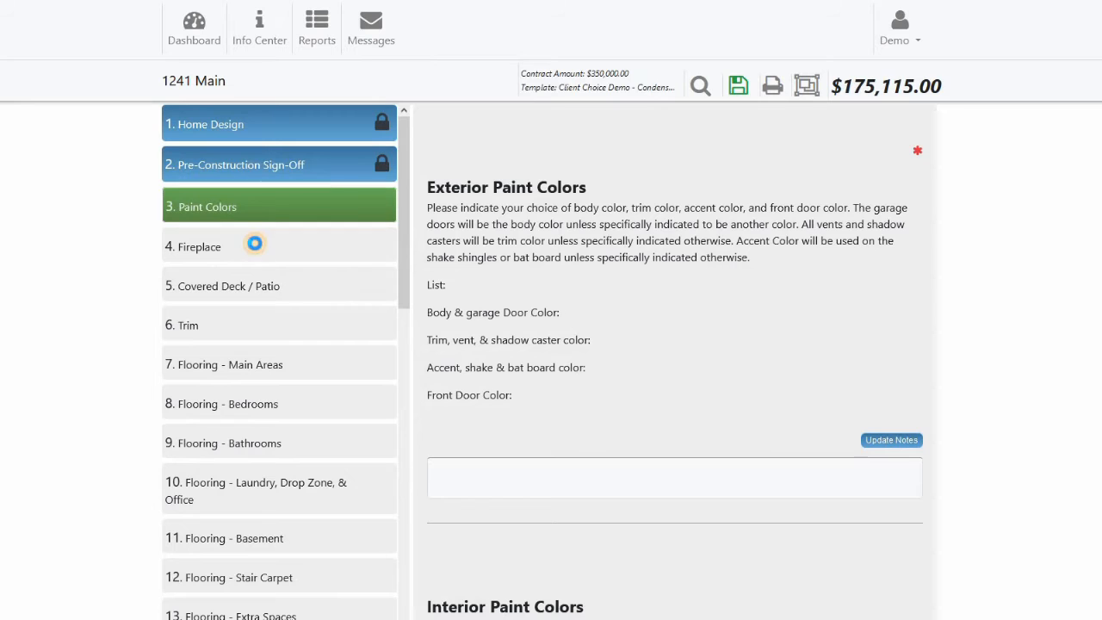
# Open the Fireplace section, view the details of the Gas Fireplace option and close them
pyautogui.click(254, 245)
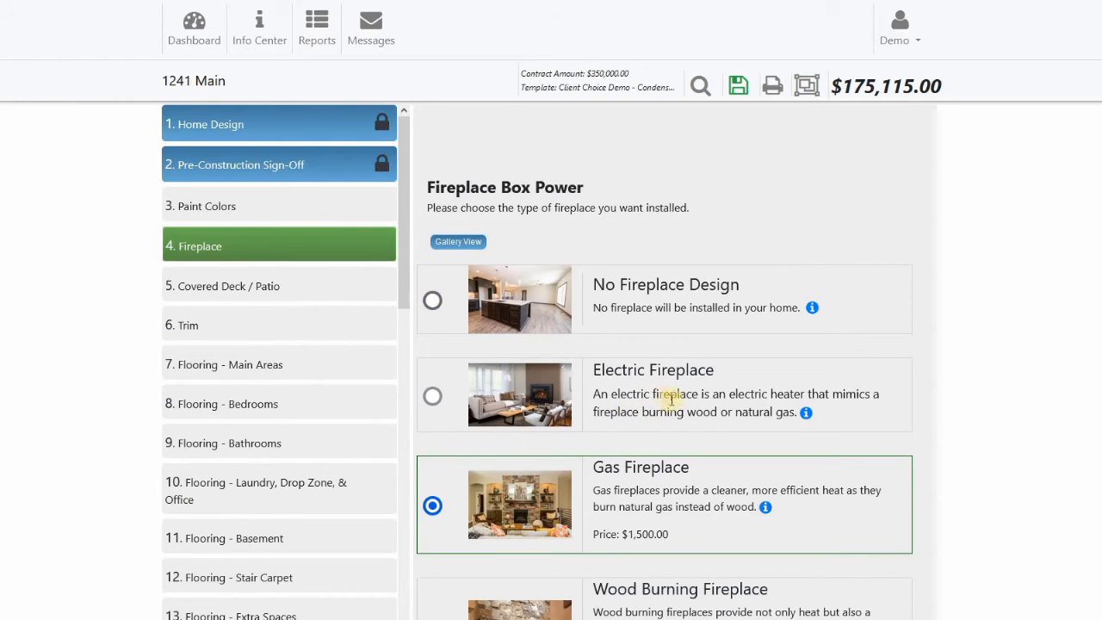
pyautogui.scroll(-2, 482, 361)
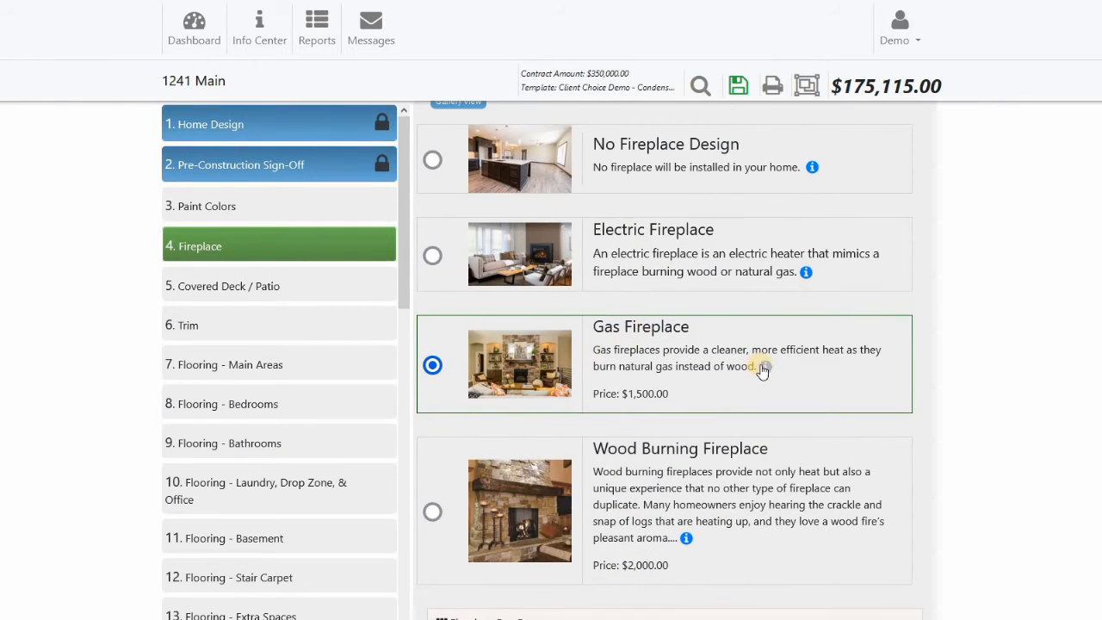
pyautogui.click(763, 368)
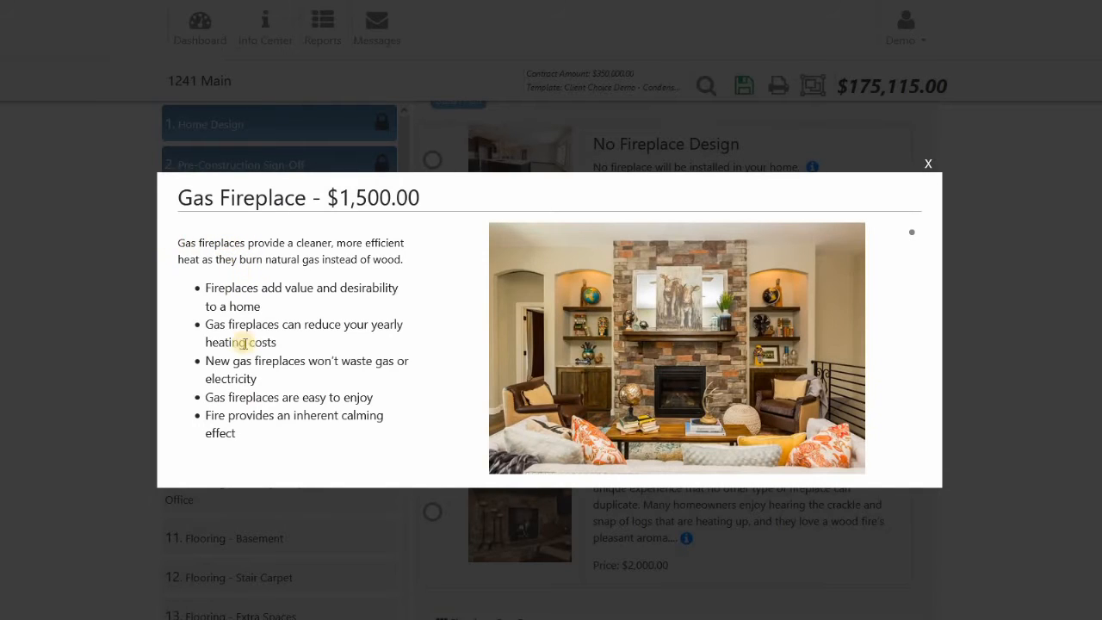
pyautogui.click(922, 166)
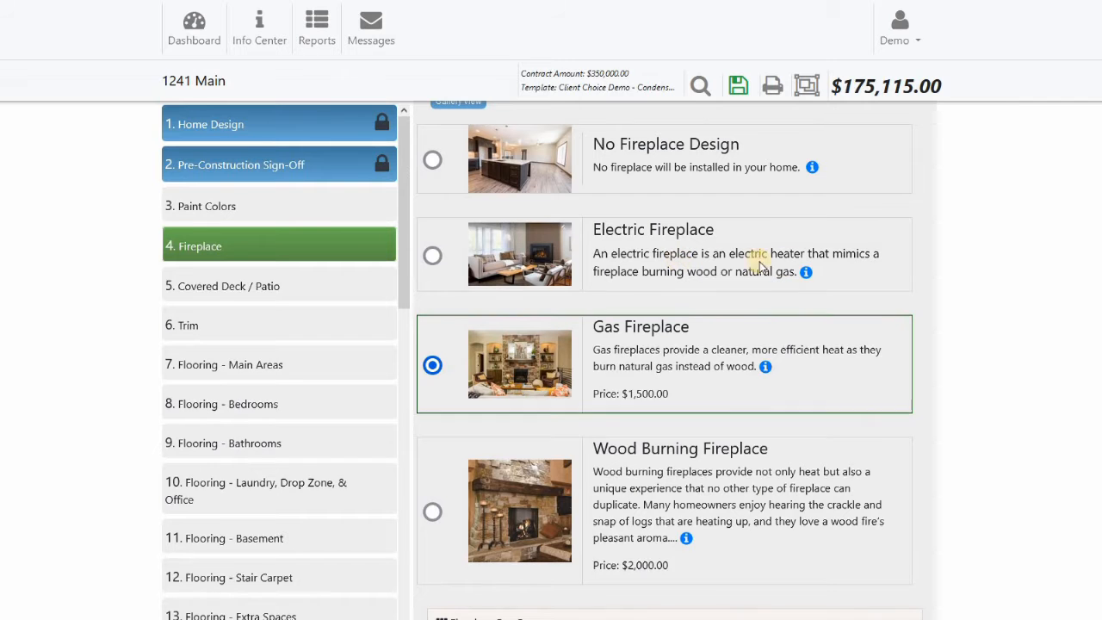
# View the Electric Fireplace details, close them, and check the Gas Fireplace price and its design options
pyautogui.click(804, 272)
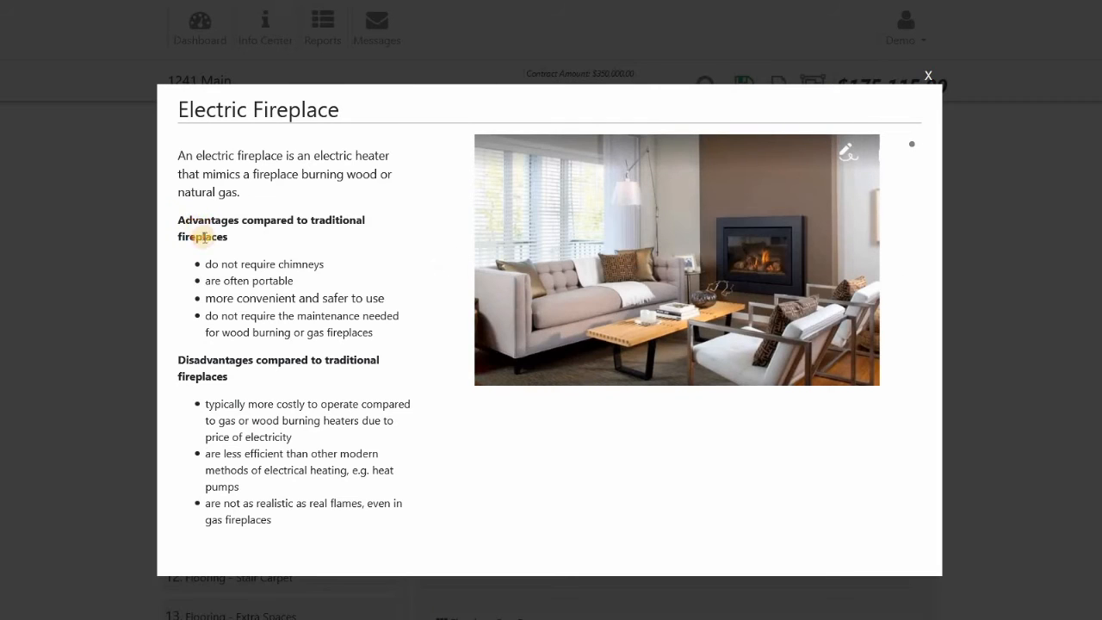
pyautogui.moveTo(202, 237); pyautogui.dragTo(199, 220)
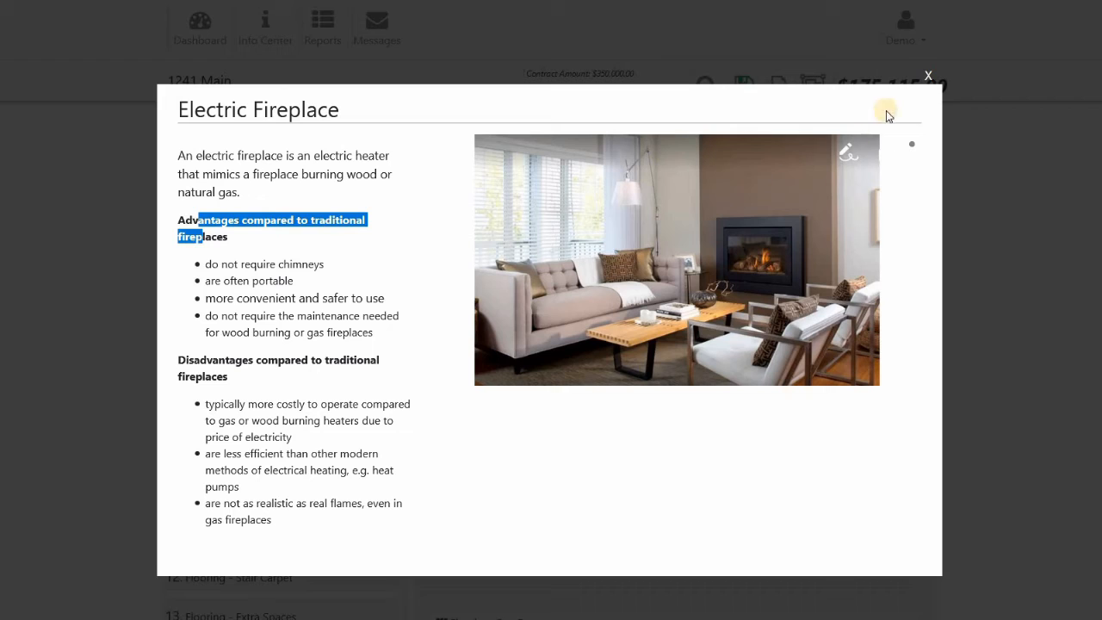
pyautogui.click(626, 380)
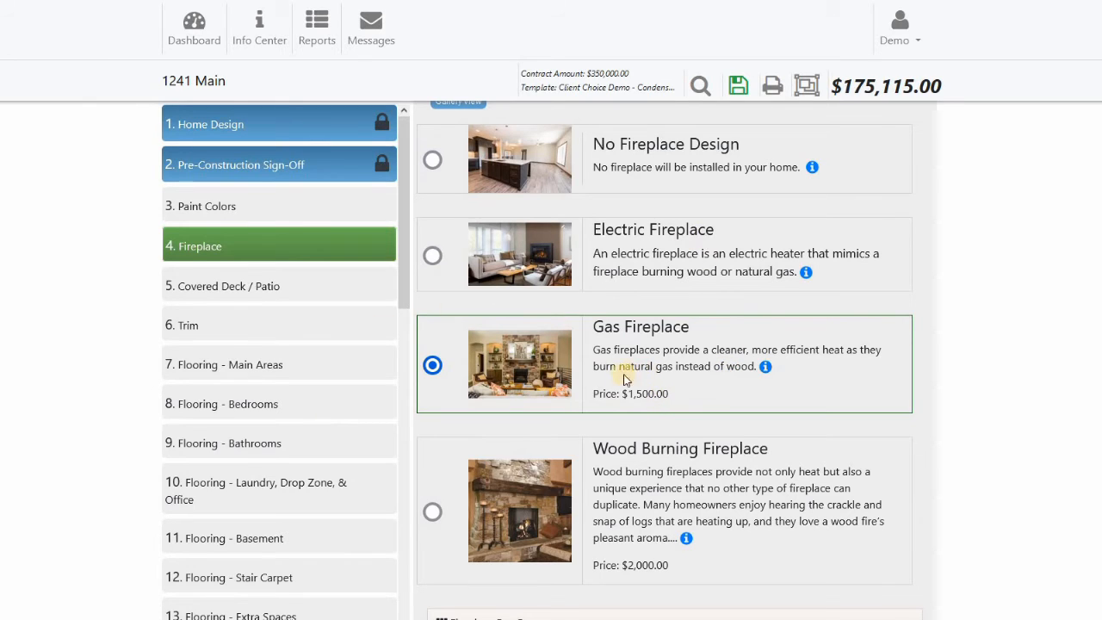
pyautogui.moveTo(611, 394); pyautogui.dragTo(634, 393)
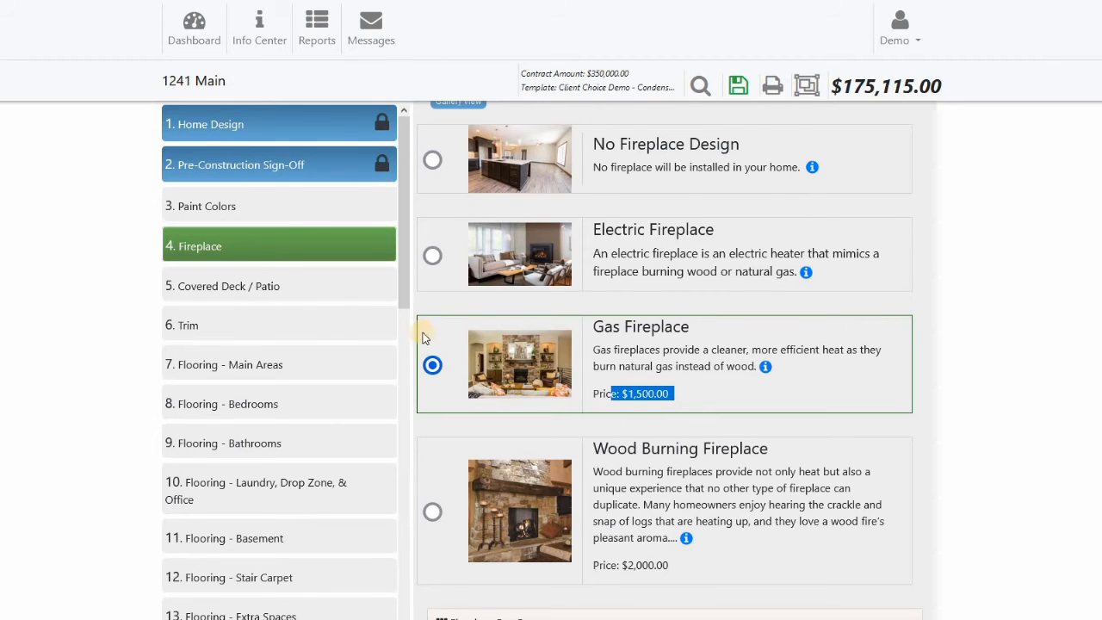
pyautogui.press('pagedown')
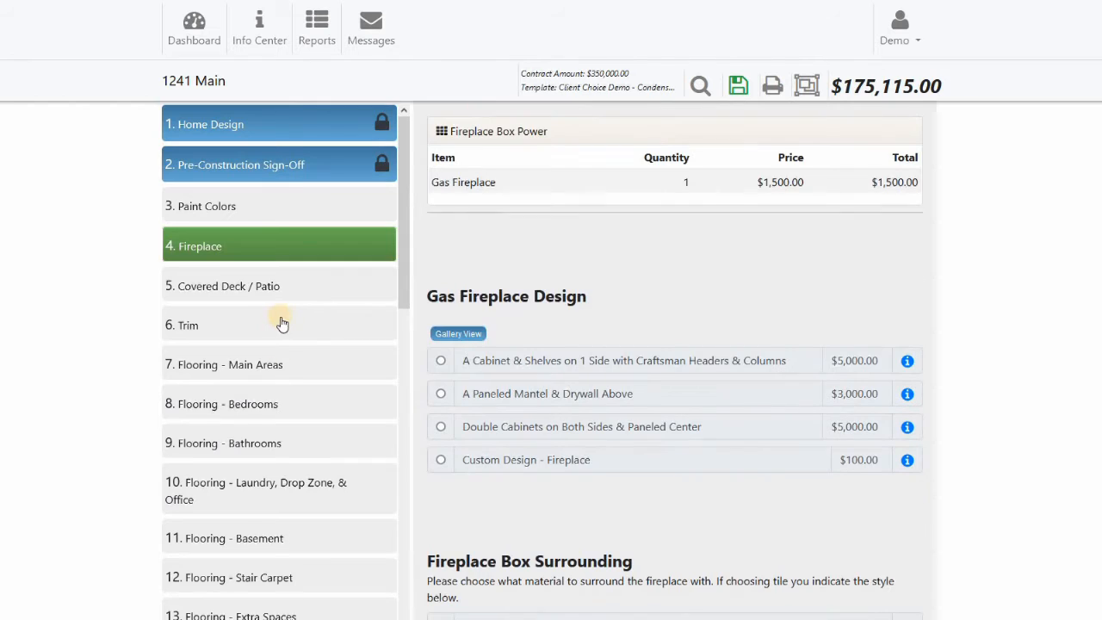
# Open the Flooring - Main Areas section and choose Laminate Wood for the entry, living, dining, kitchen, pantry and hall flooring
pyautogui.click(296, 362)
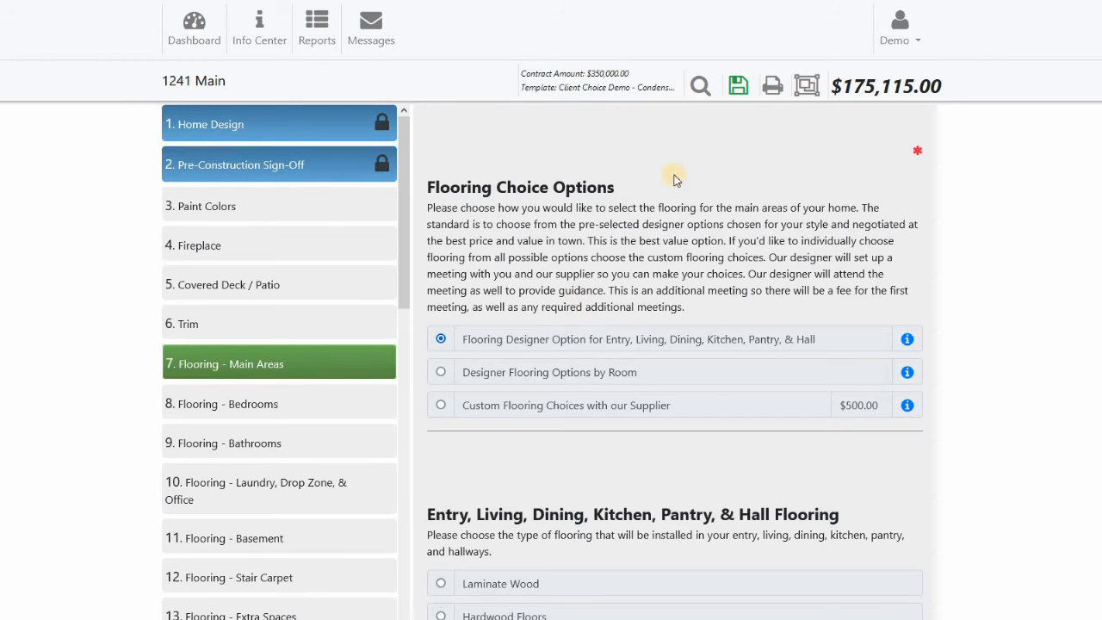
pyautogui.scroll(-1, 573, 437)
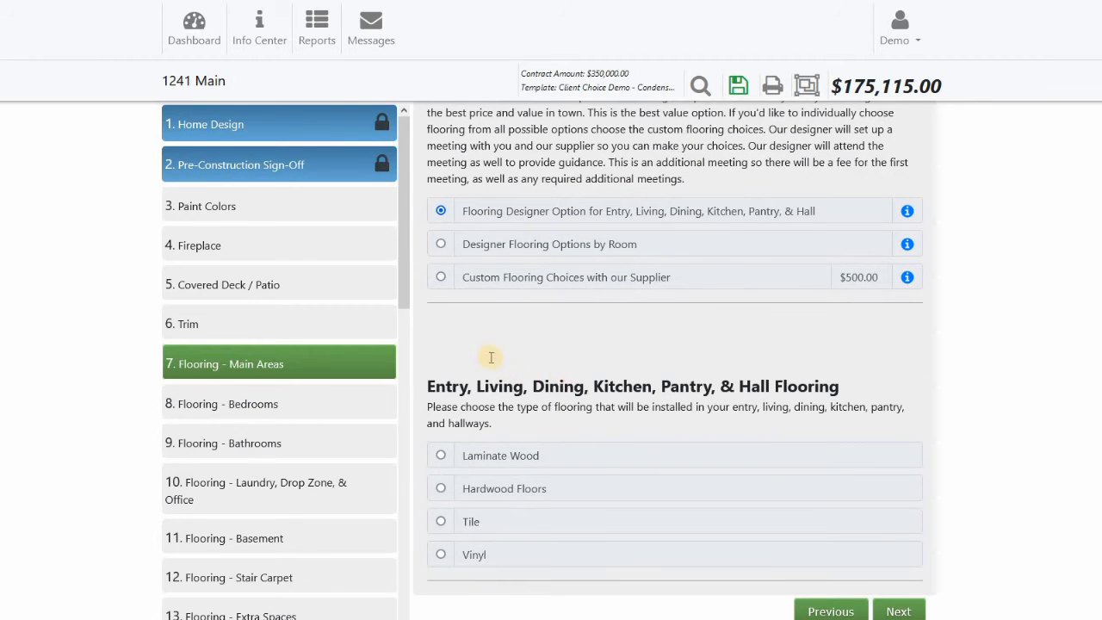
pyautogui.scroll(1, 492, 356)
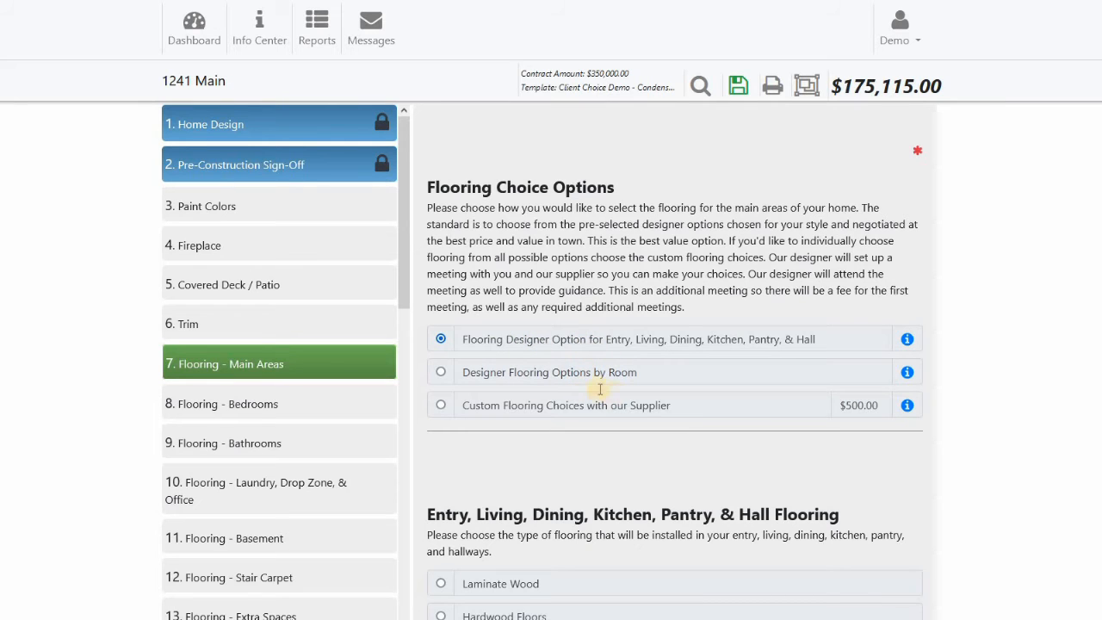
pyautogui.scroll(-1, 450, 401)
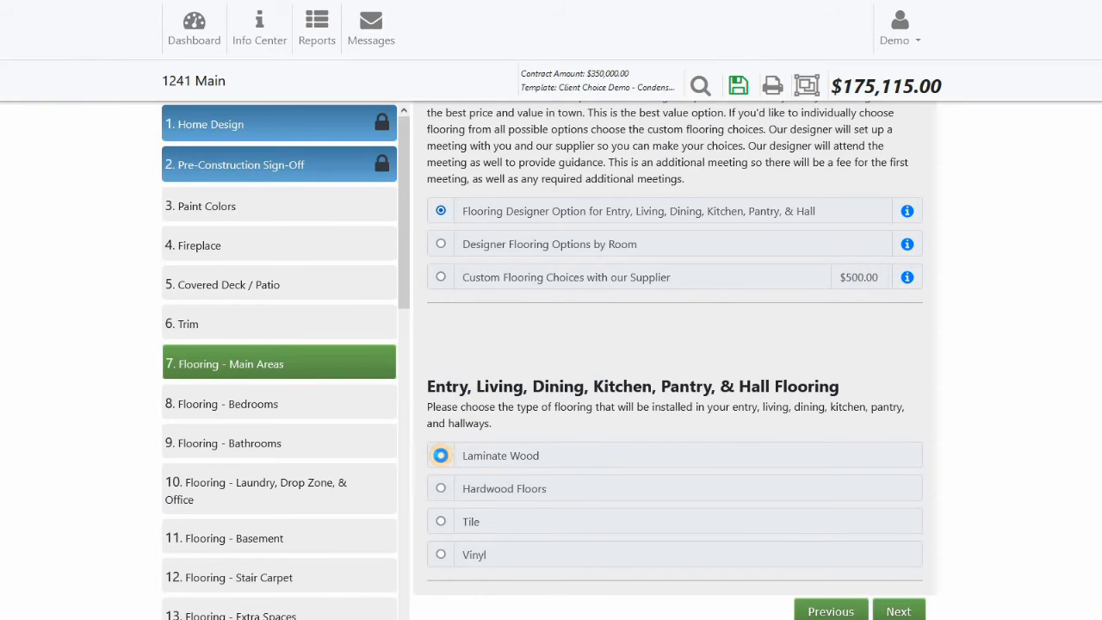
pyautogui.click(462, 455)
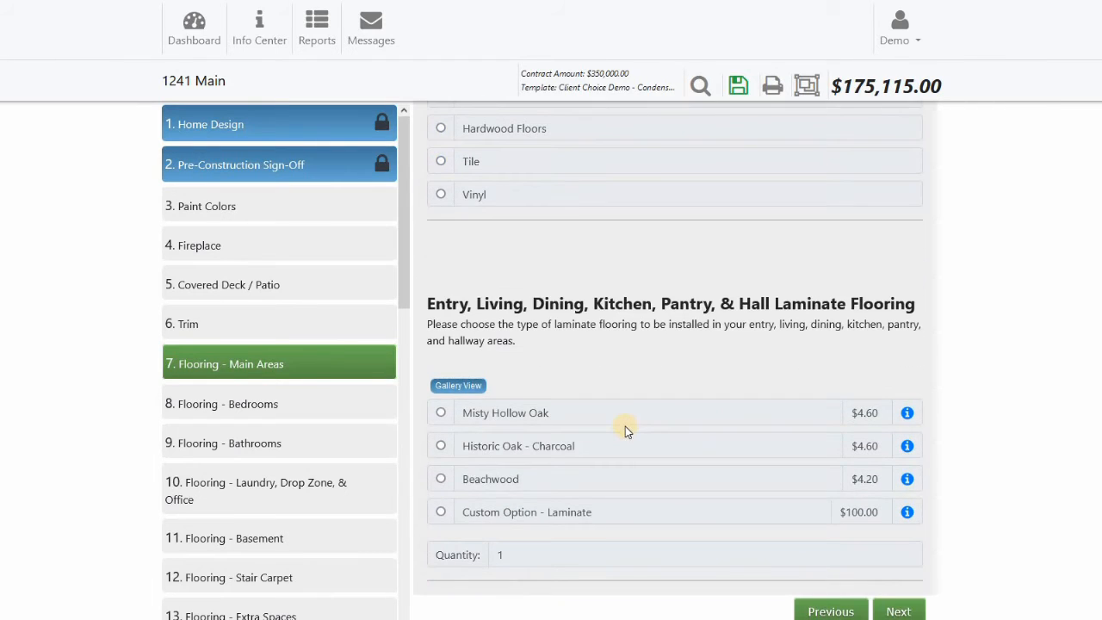
# Change the flooring choice option to Custom Flooring Choices with our Supplier and check its price
pyautogui.scroll(3, 624, 426)
pyautogui.scroll(1, 603, 415)
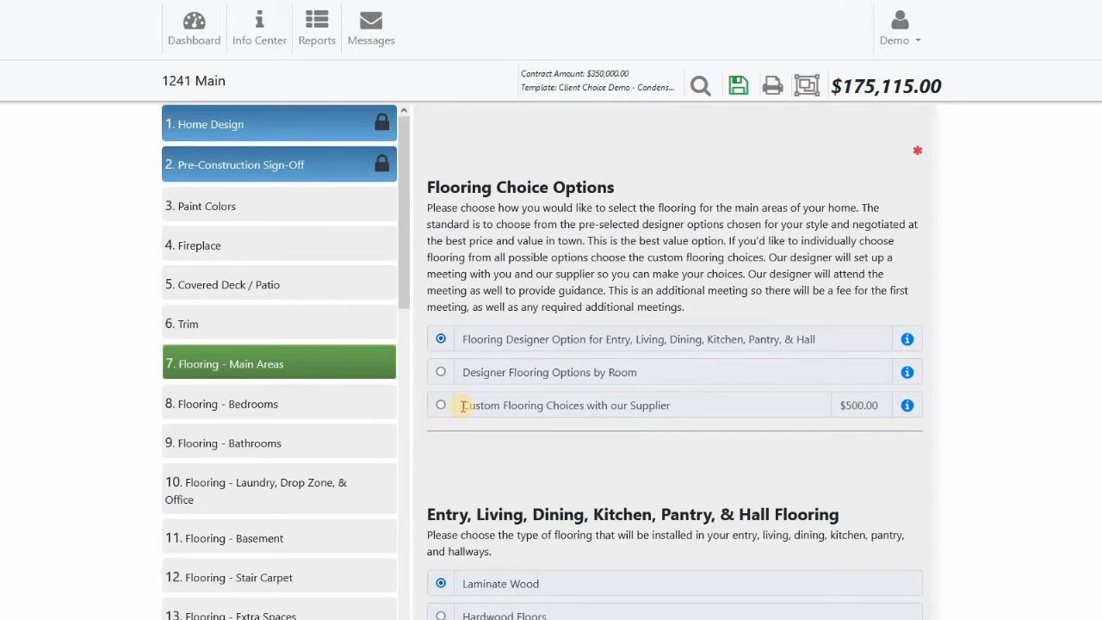
pyautogui.moveTo(469, 406); pyautogui.dragTo(673, 405)
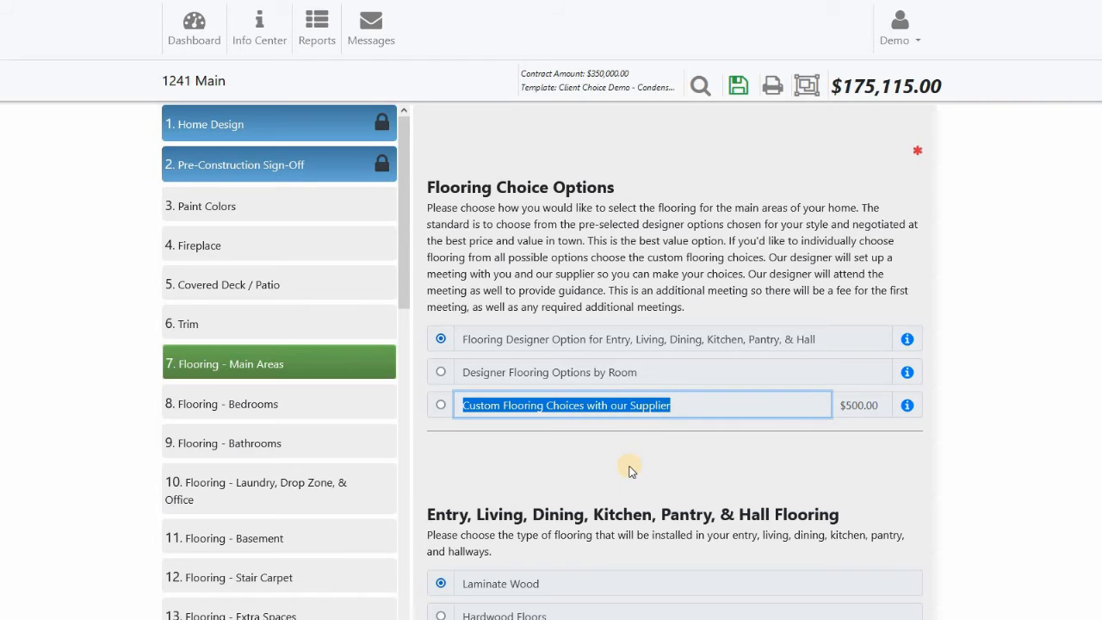
pyautogui.click(624, 471)
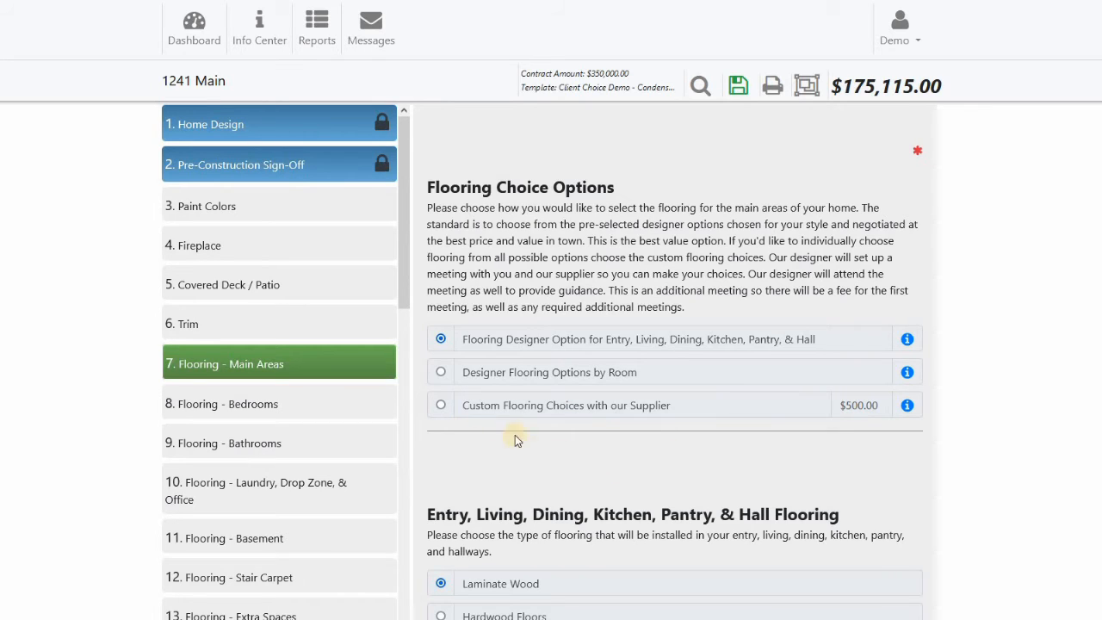
pyautogui.click(441, 404)
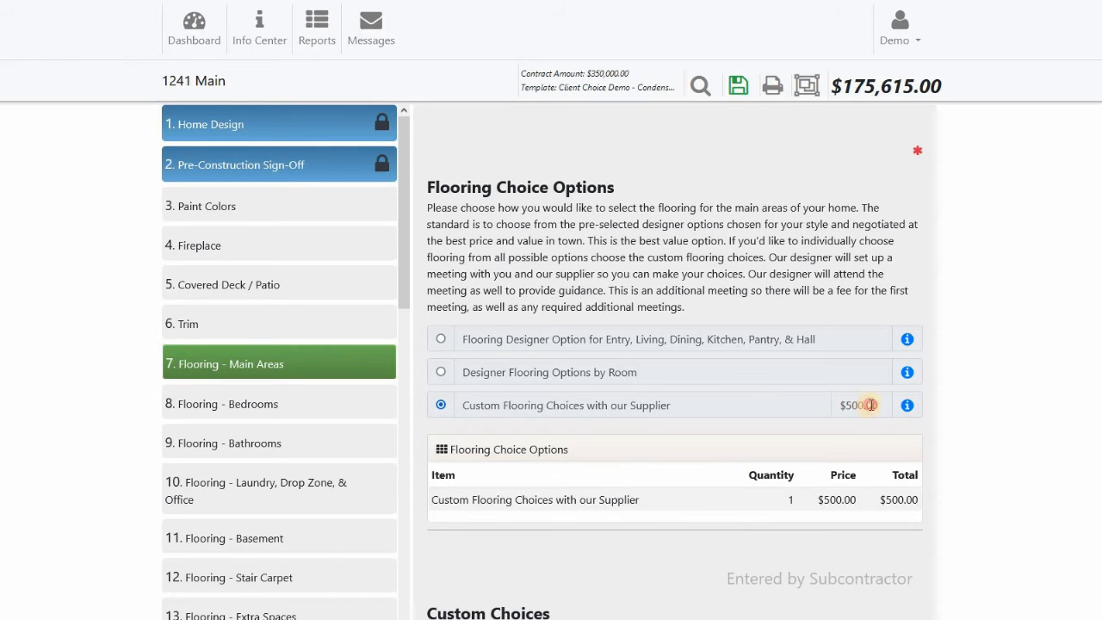
pyautogui.moveTo(876, 404); pyautogui.dragTo(731, 453)
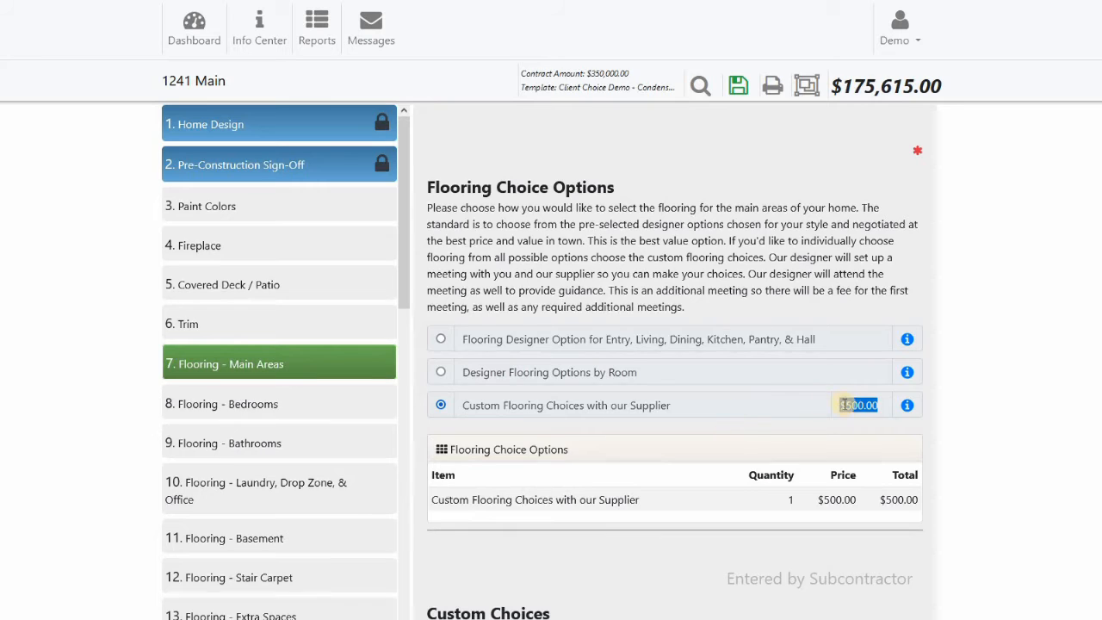
pyautogui.click(743, 445)
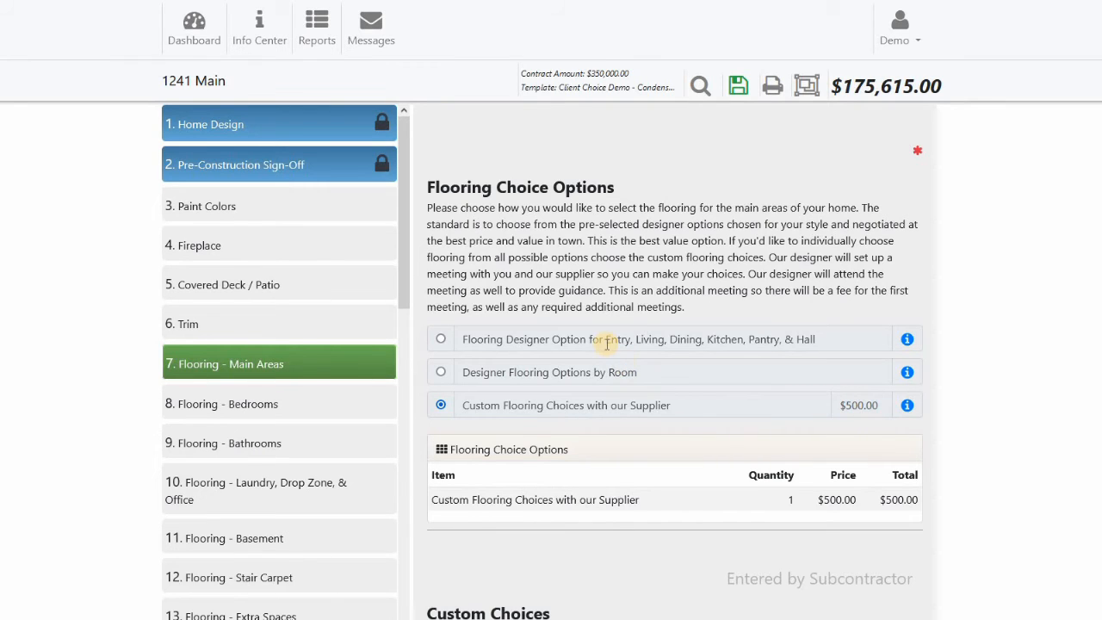
# Examine the Custom Choices entry and its subcontractor label in the main areas flooring section
pyautogui.scroll(-4, 613, 394)
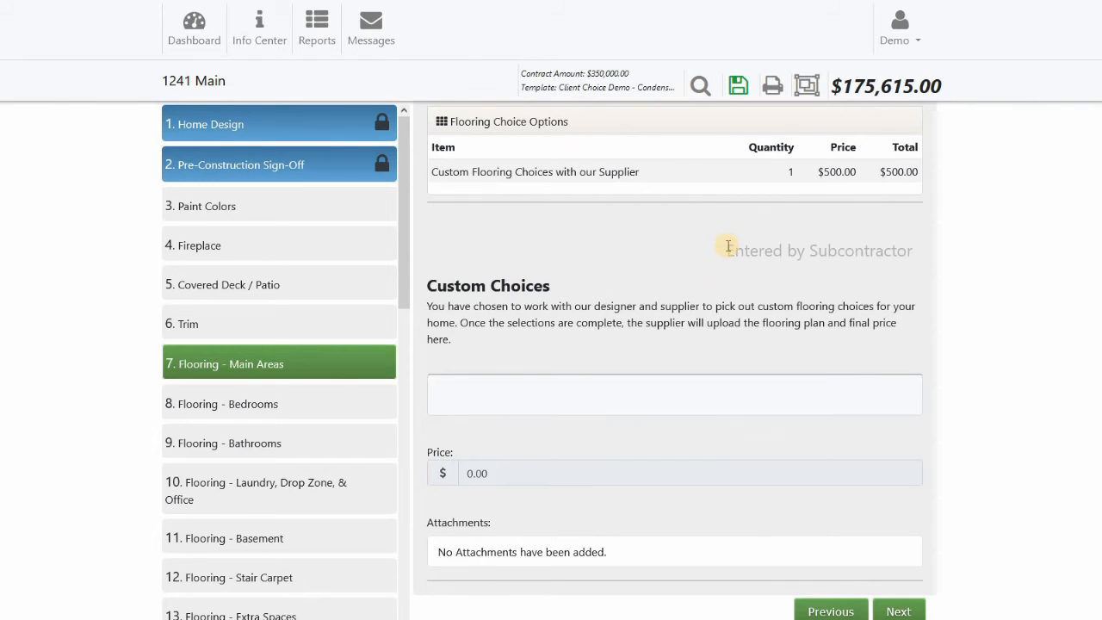
pyautogui.moveTo(728, 246); pyautogui.dragTo(914, 255)
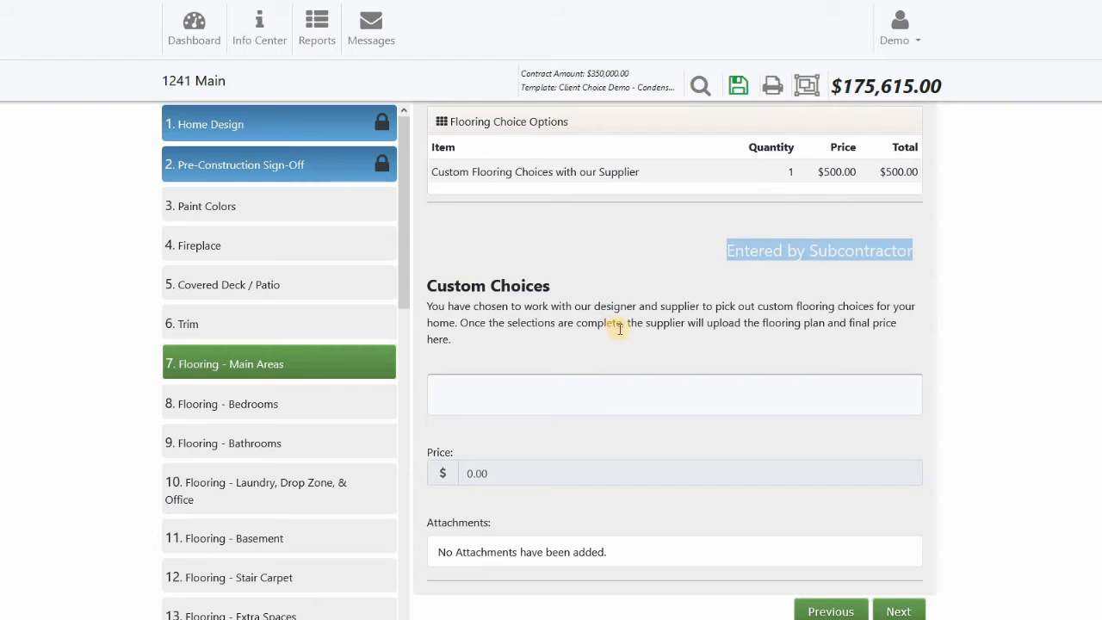
pyautogui.click(762, 235)
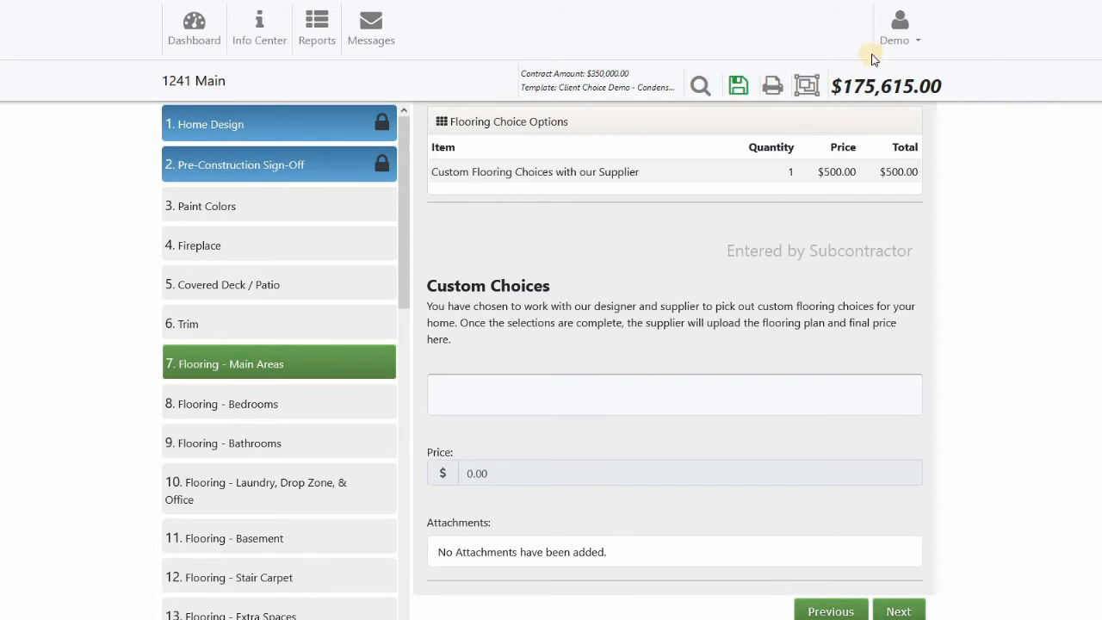
# Log off the client account, log in as the demo subcontractor and open the 1241 Main guide
pyautogui.click(899, 26)
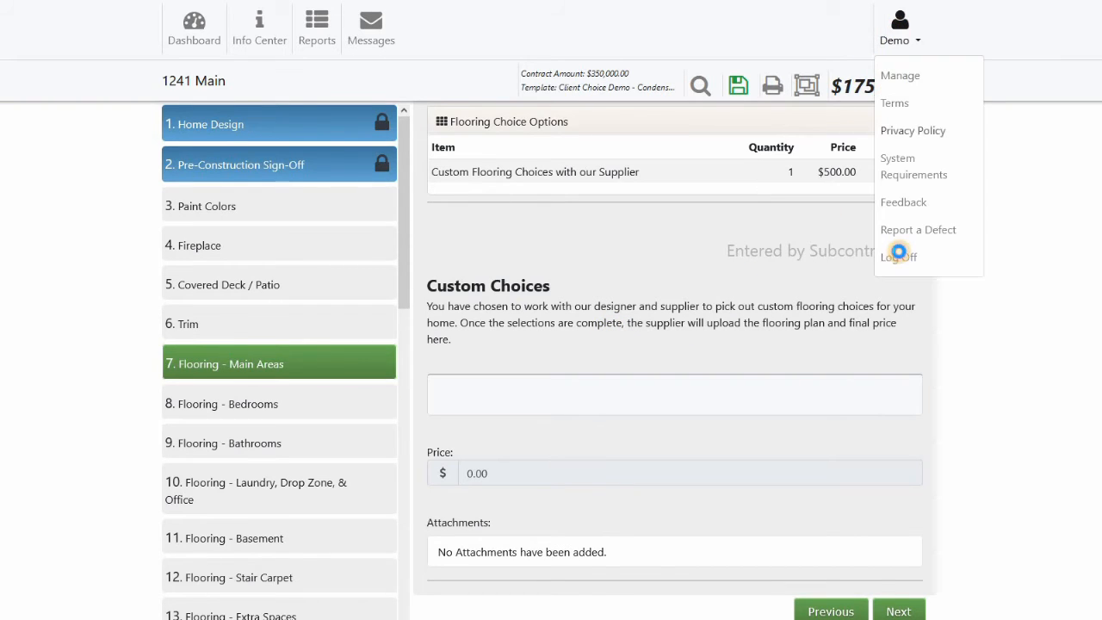
pyautogui.click(899, 257)
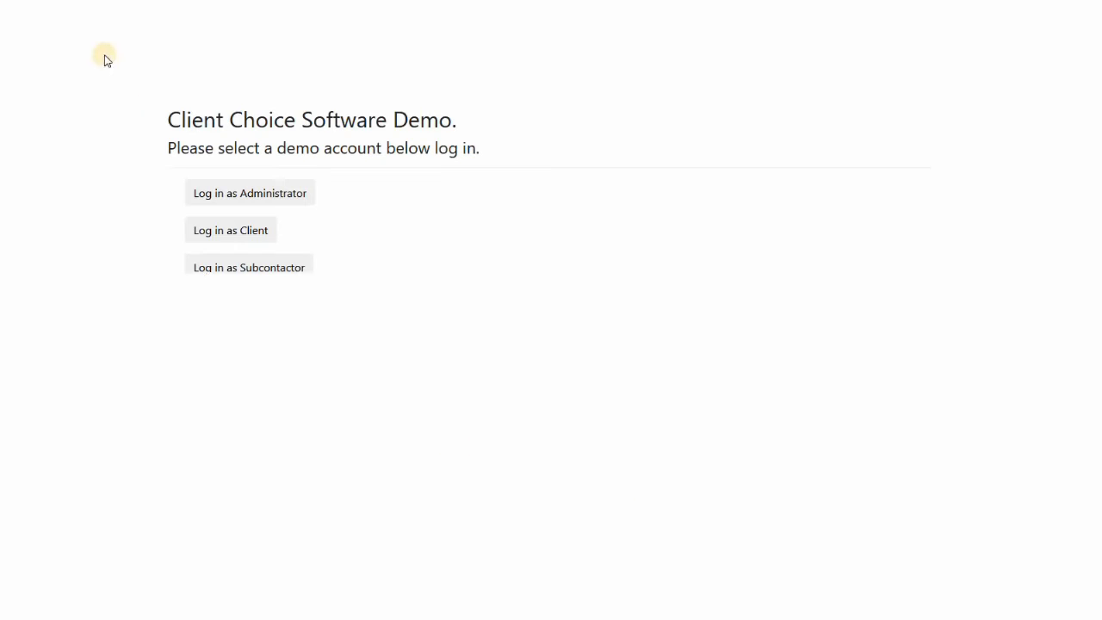
pyautogui.click(260, 270)
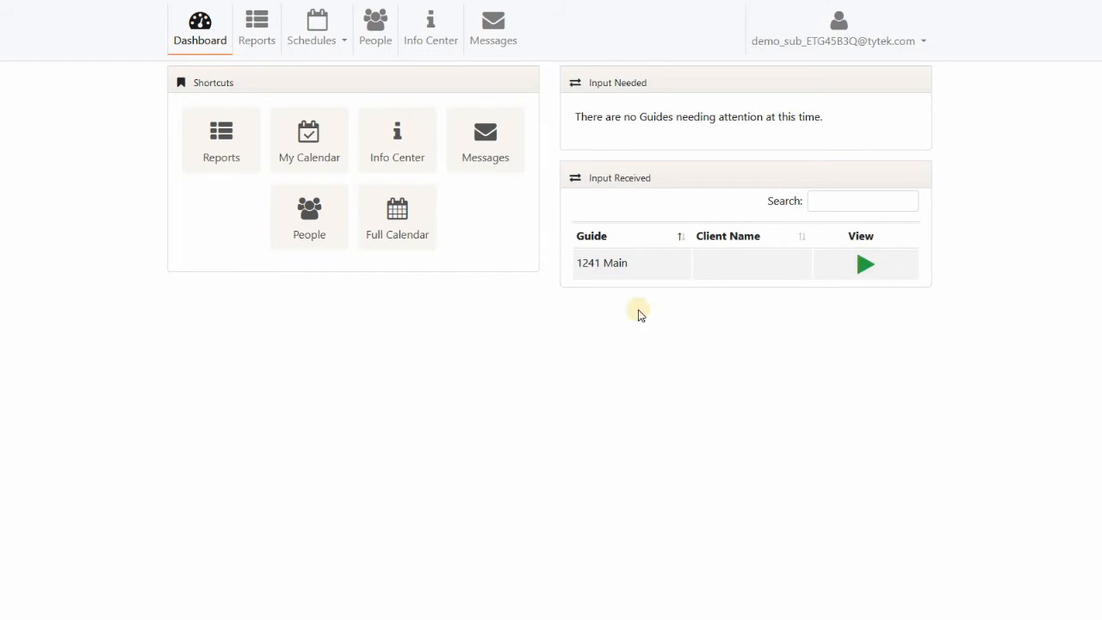
pyautogui.click(861, 264)
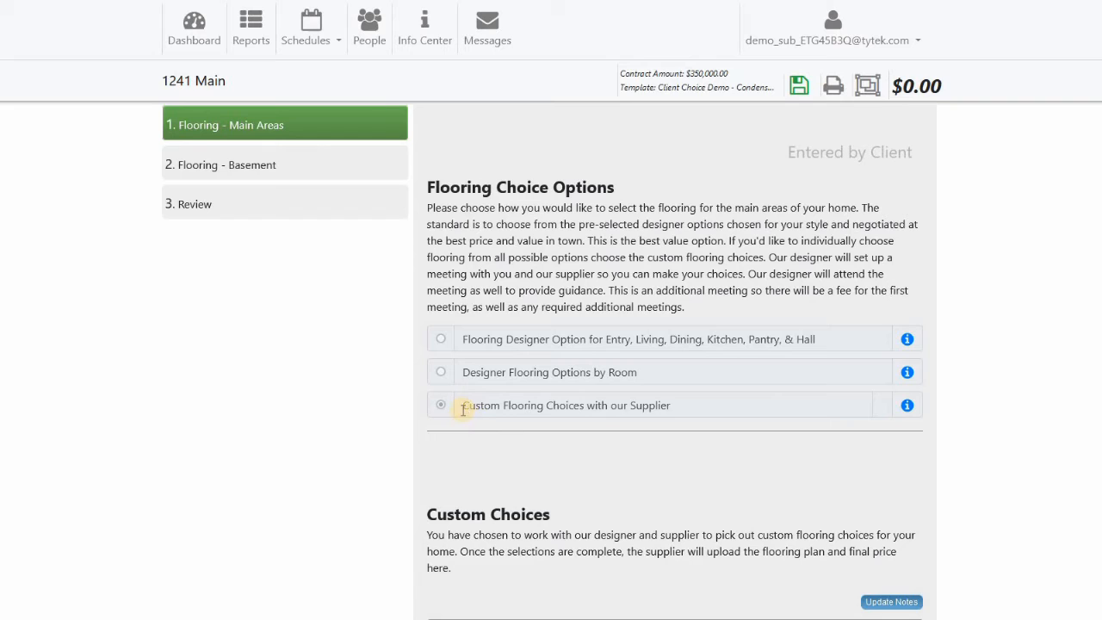
# Review the client's custom flooring selection and the price entered under Custom Choices
pyautogui.moveTo(462, 409); pyautogui.dragTo(680, 406)
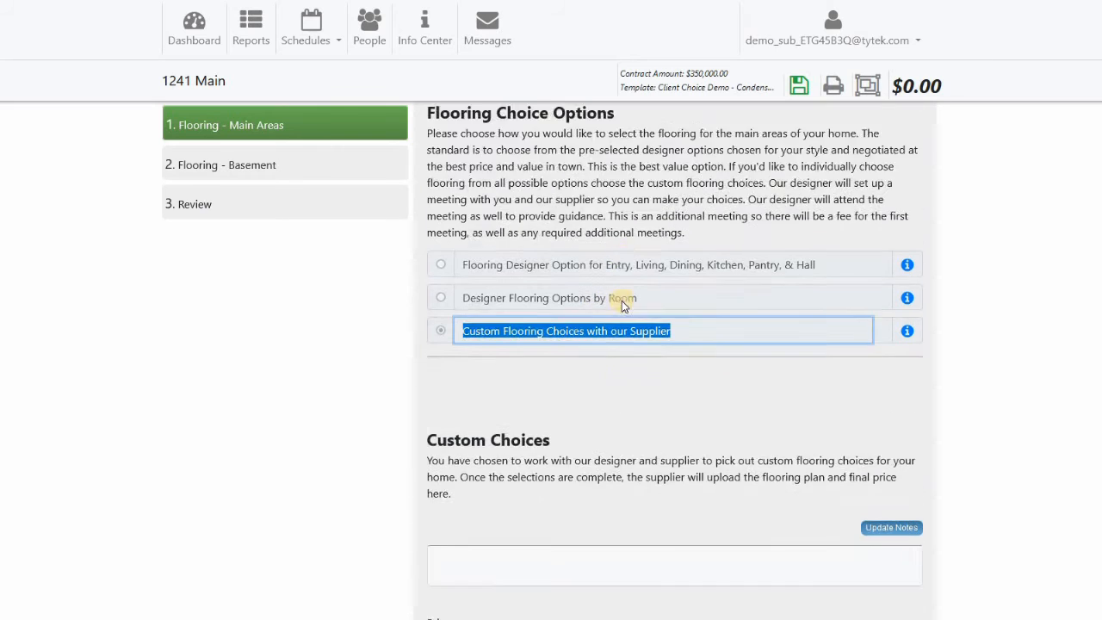
pyautogui.scroll(-2, 603, 316)
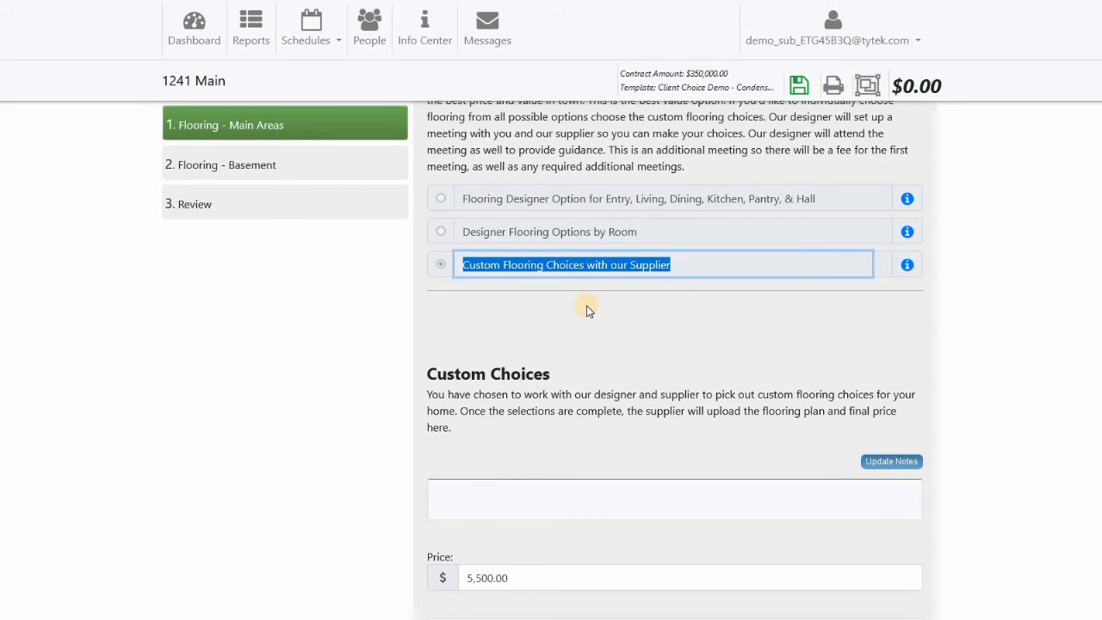
pyautogui.scroll(-3, 506, 368)
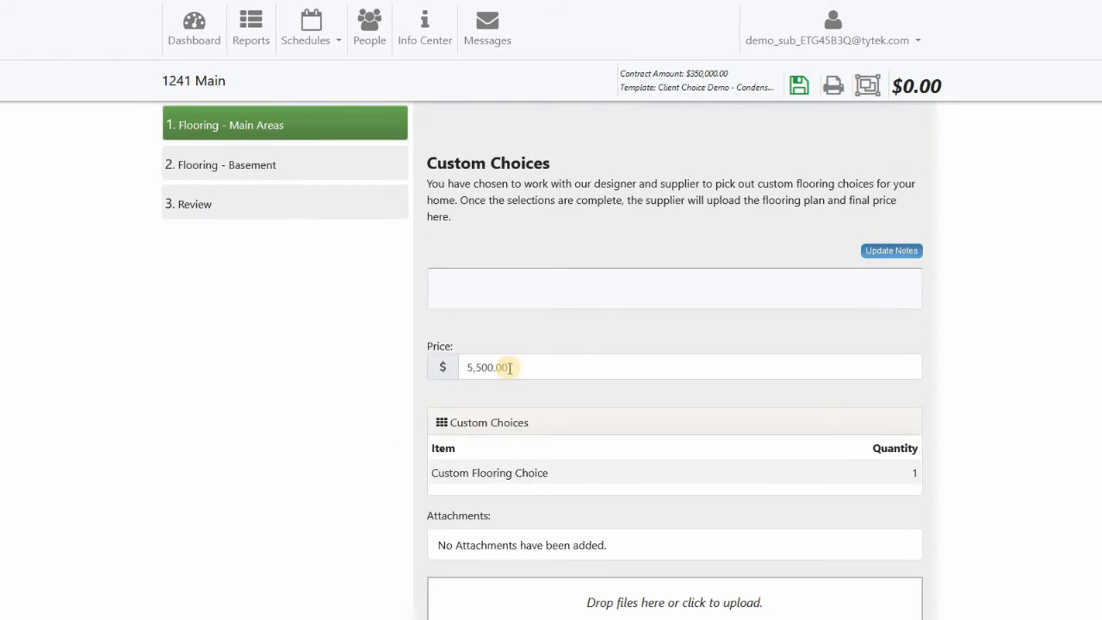
pyautogui.click(505, 368)
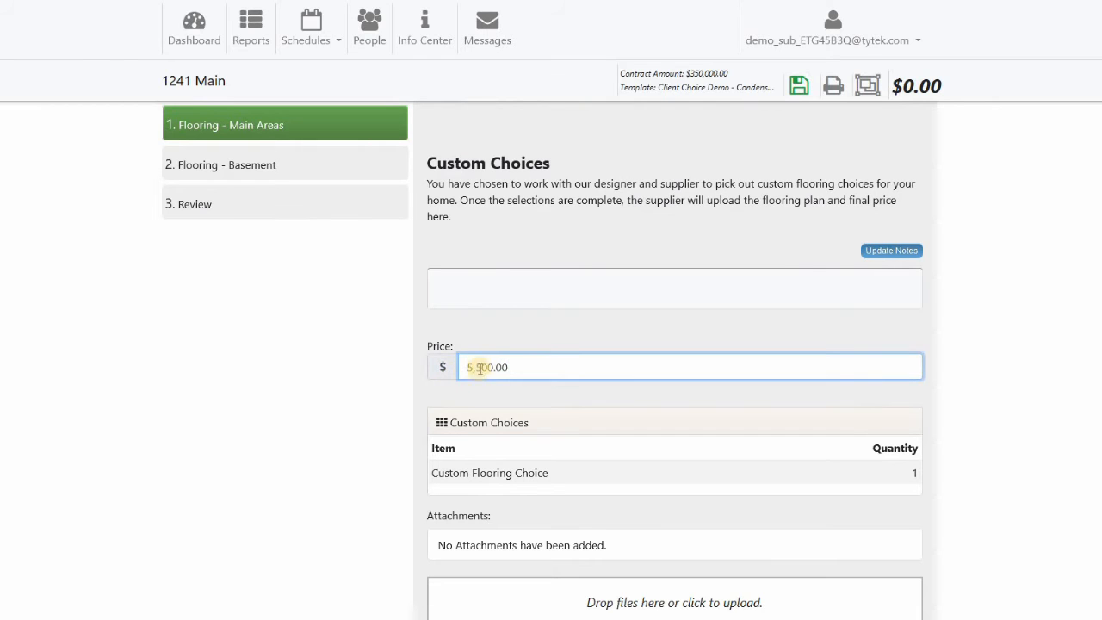
# Upload upper_layout.JPG as an attachment to the Custom Choices entry and save the guide
pyautogui.scroll(-2, 480, 514)
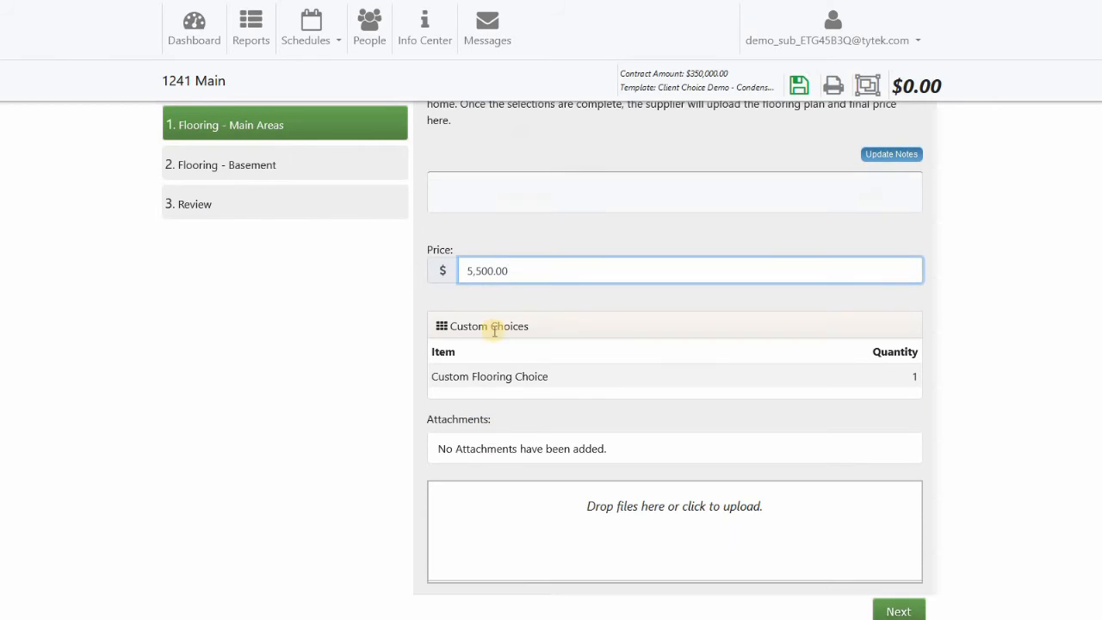
pyautogui.click(643, 507)
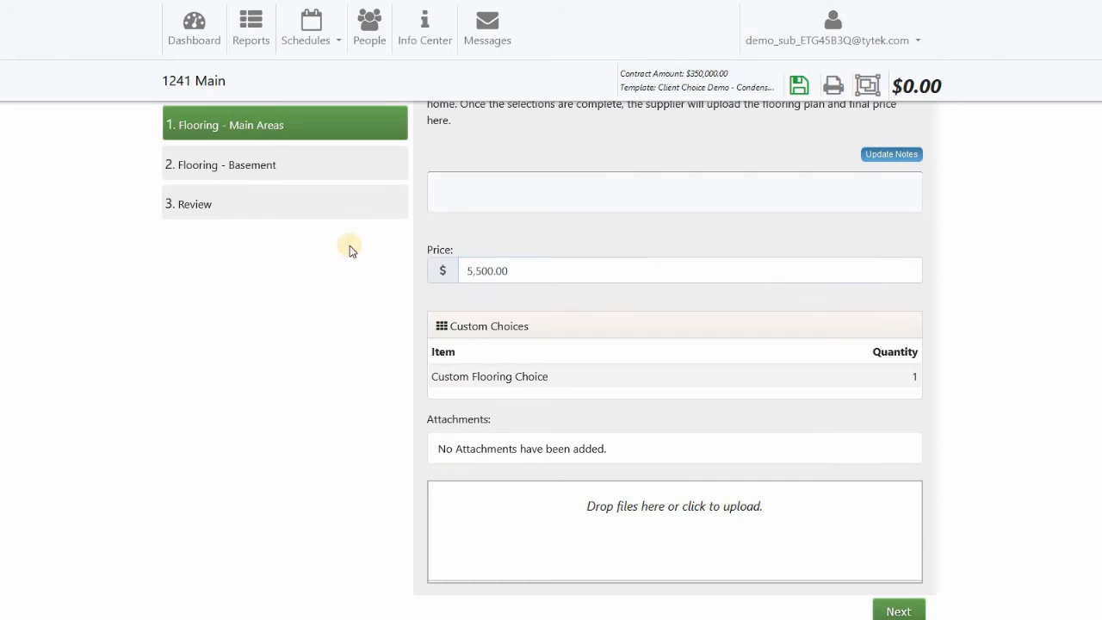
pyautogui.click(334, 199)
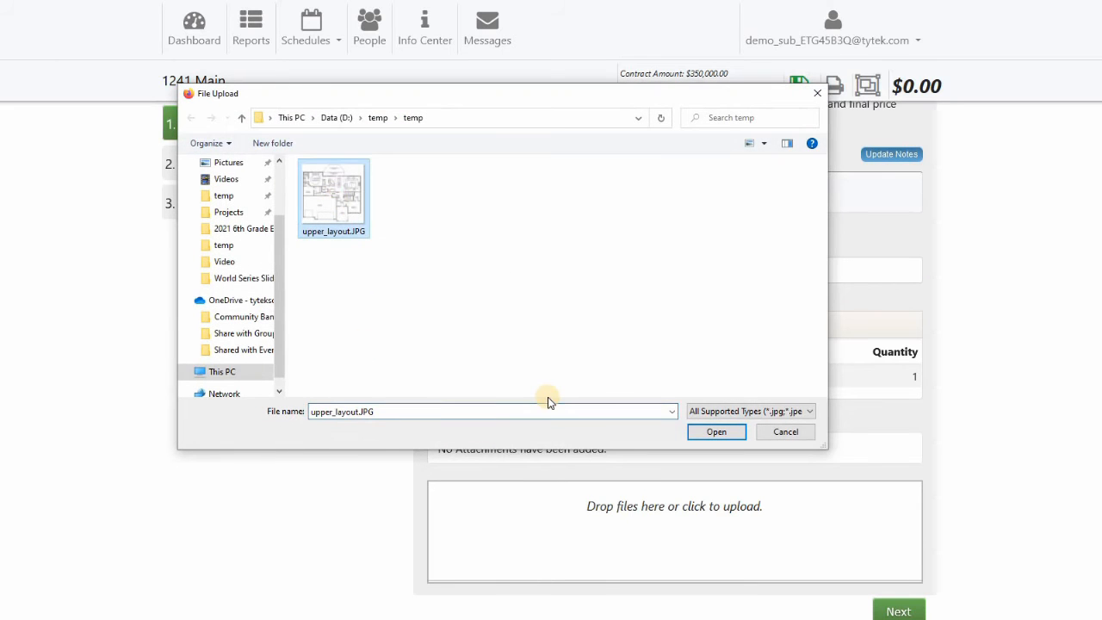
pyautogui.click(714, 432)
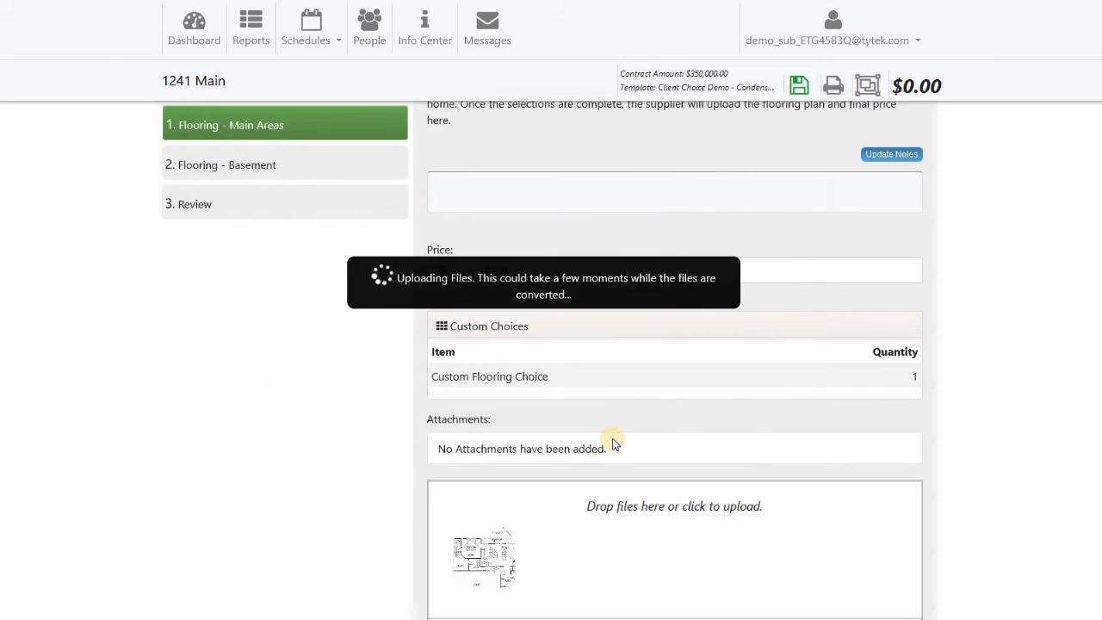
pyautogui.scroll(1, 766, 241)
pyautogui.click(798, 88)
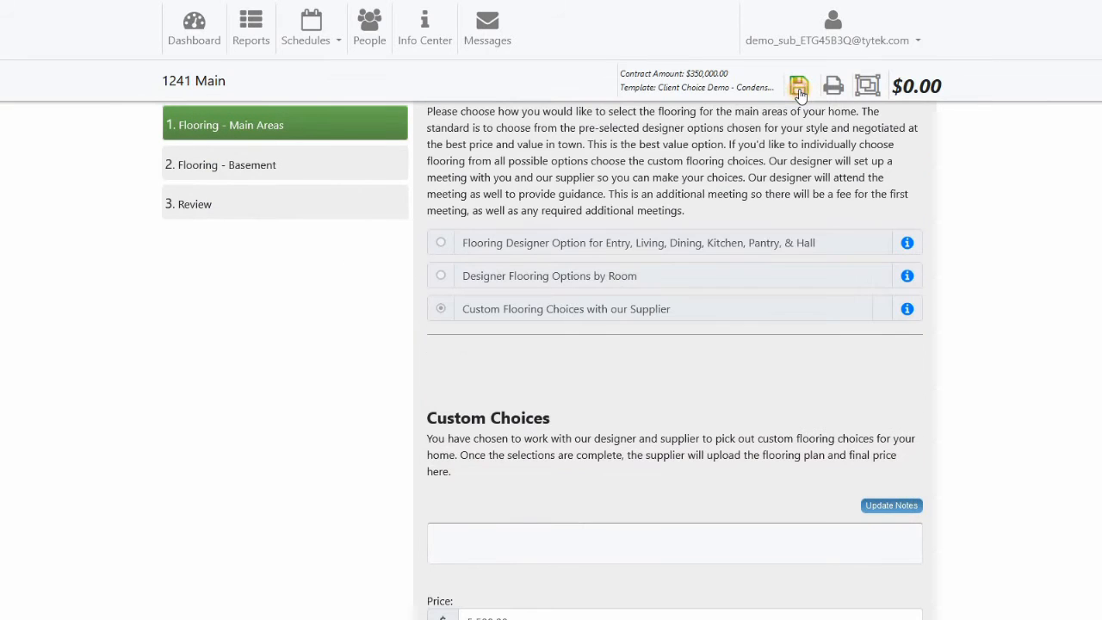
# Return to the dashboard, log off the subcontractor account and log in as the demo client
pyautogui.click(201, 28)
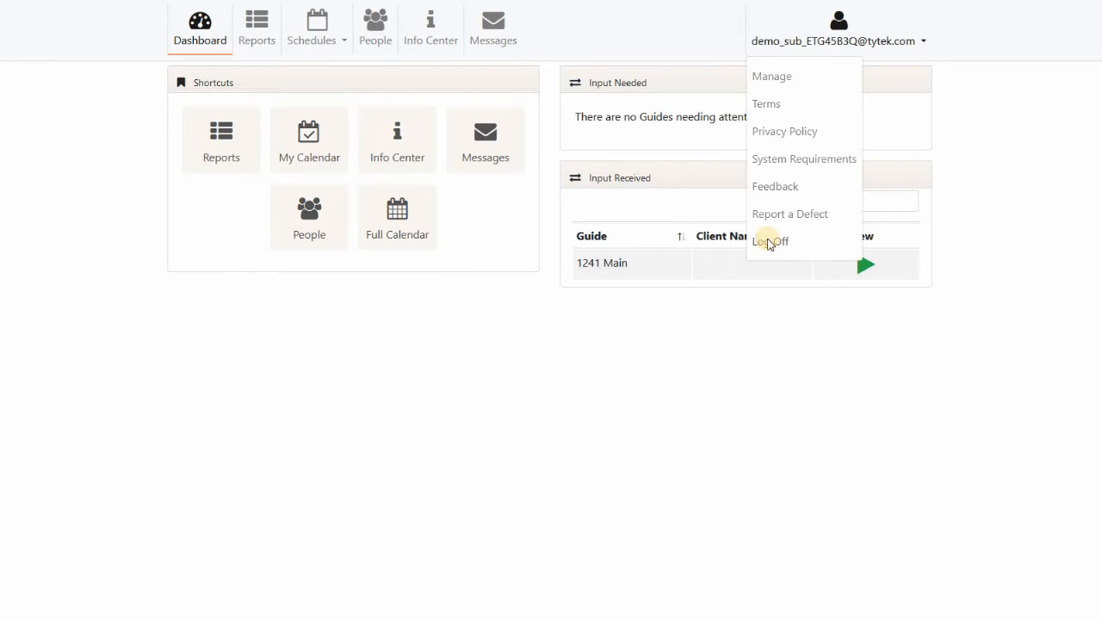
pyautogui.click(770, 242)
pyautogui.click(252, 226)
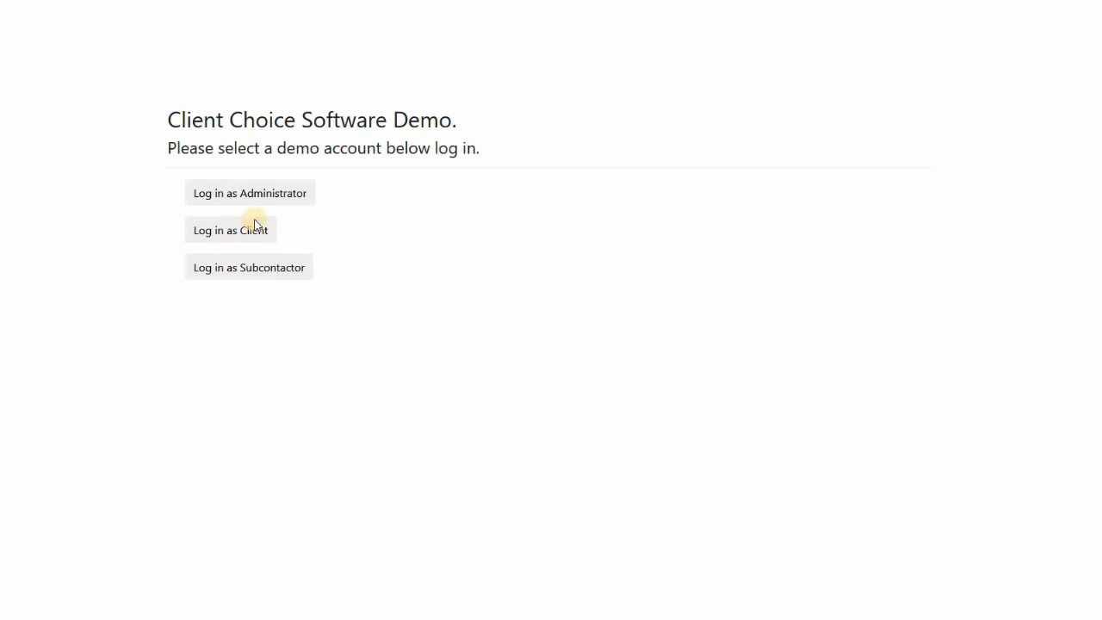
pyautogui.click(247, 230)
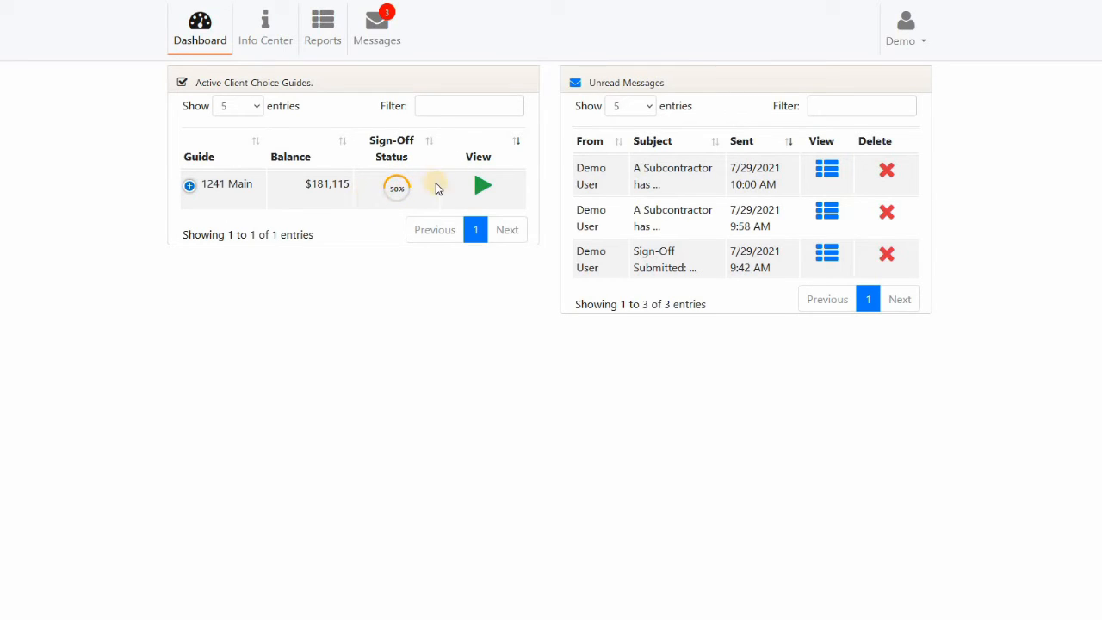
# Open the 1241 Main guide and review the subcontractor's custom flooring price and attachment under Flooring - Main Areas
pyautogui.click(478, 182)
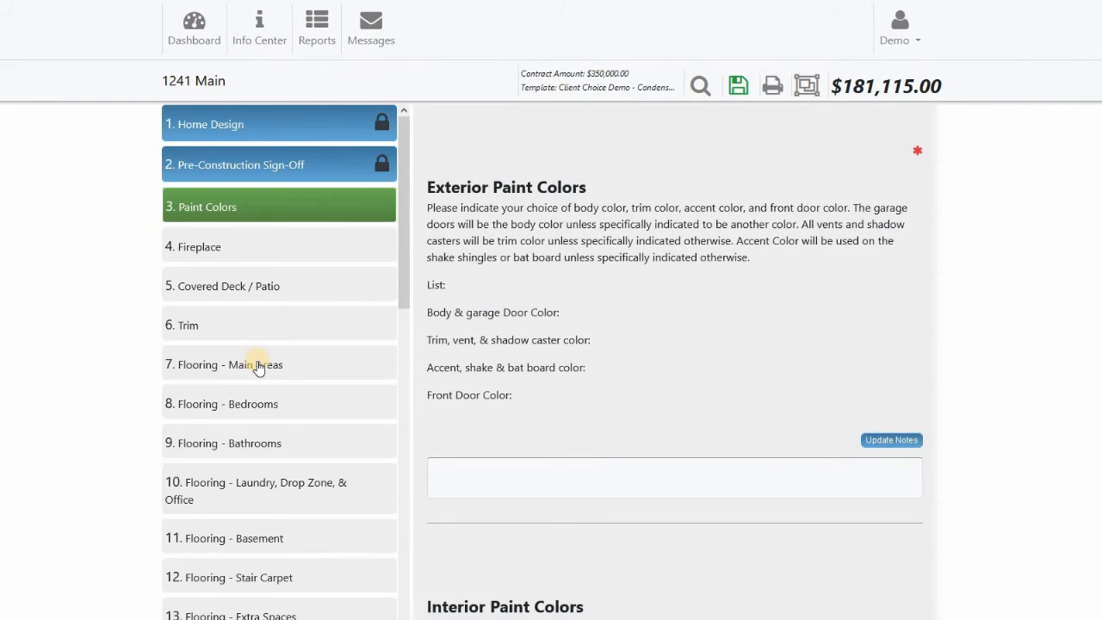
pyautogui.click(257, 361)
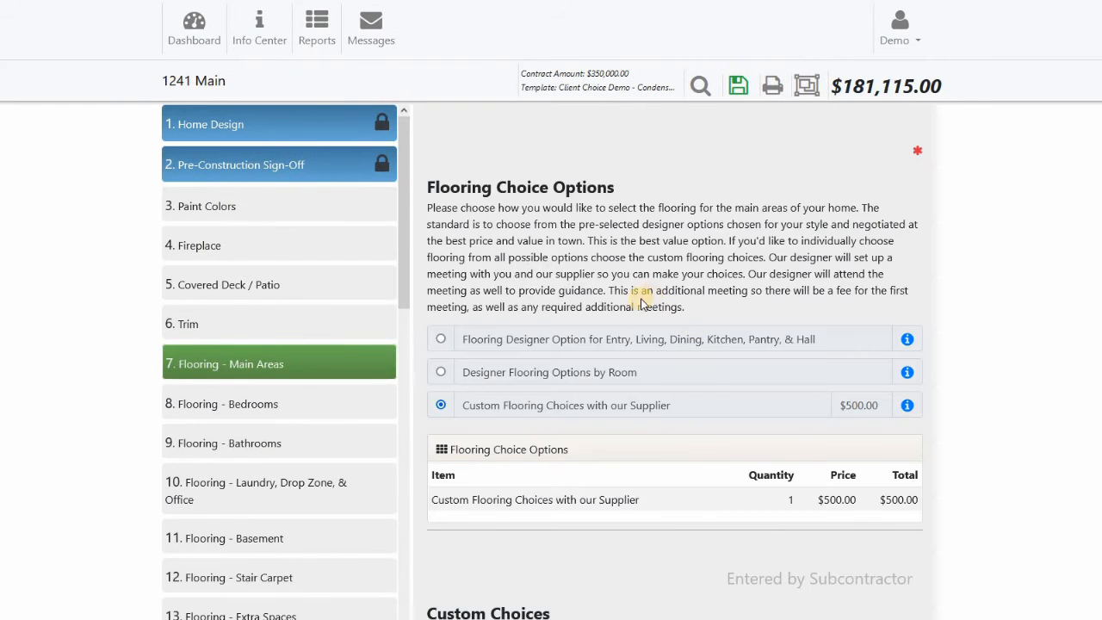
pyautogui.scroll(-5, 641, 303)
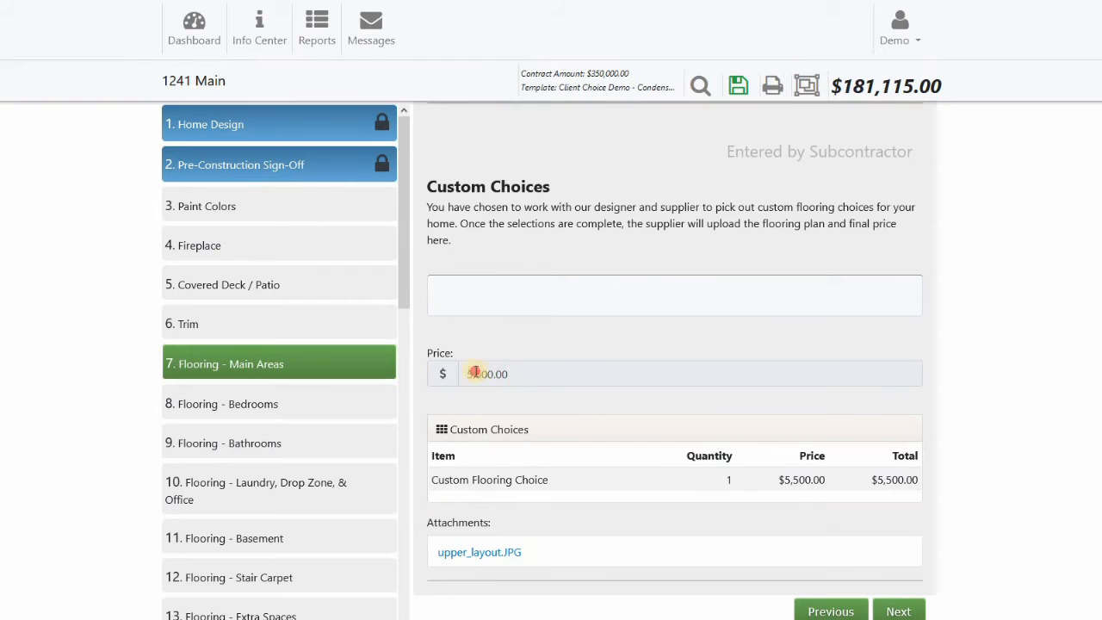
pyautogui.moveTo(470, 372); pyautogui.dragTo(528, 370)
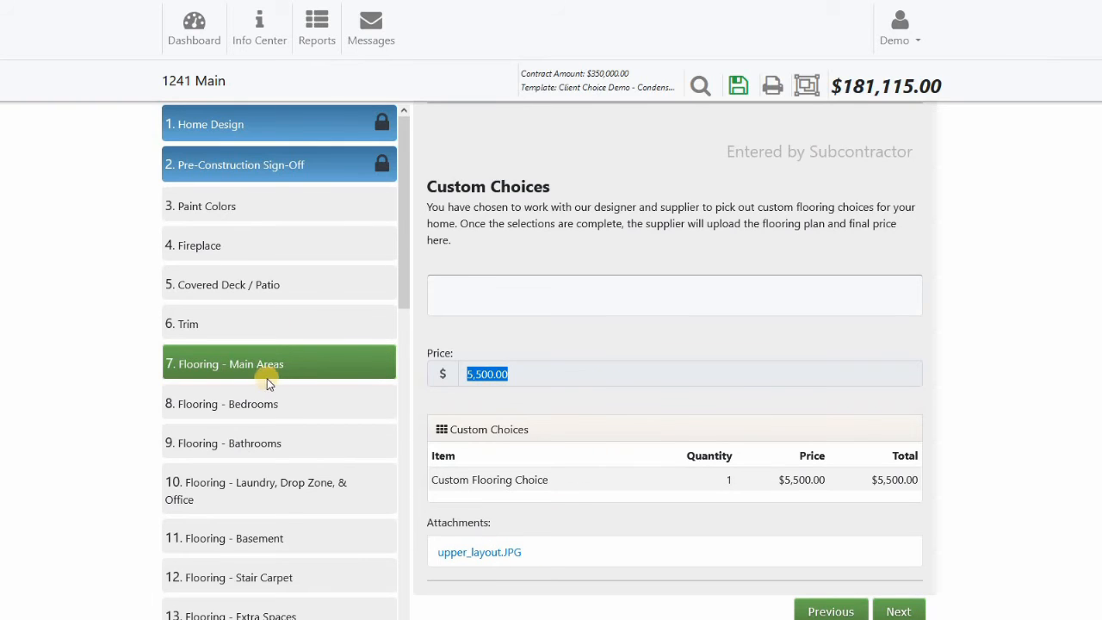
# Open the Final Approval Sign-off page and review the listed fireplace and flooring choices, including the custom flooring total
pyautogui.scroll(-5, 307, 234)
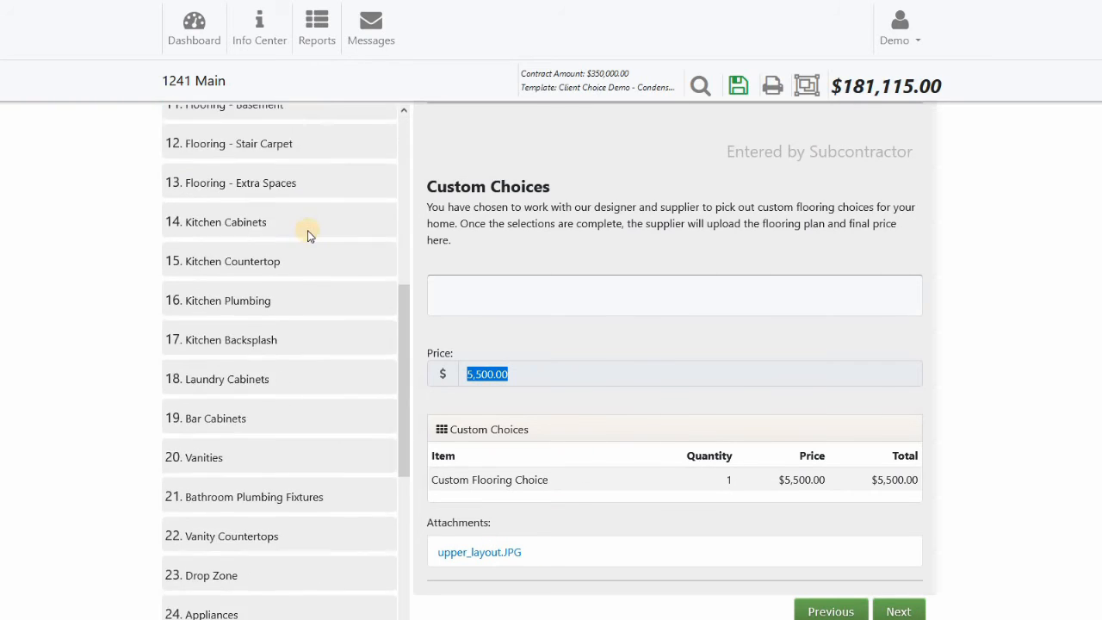
pyautogui.scroll(-5, 309, 235)
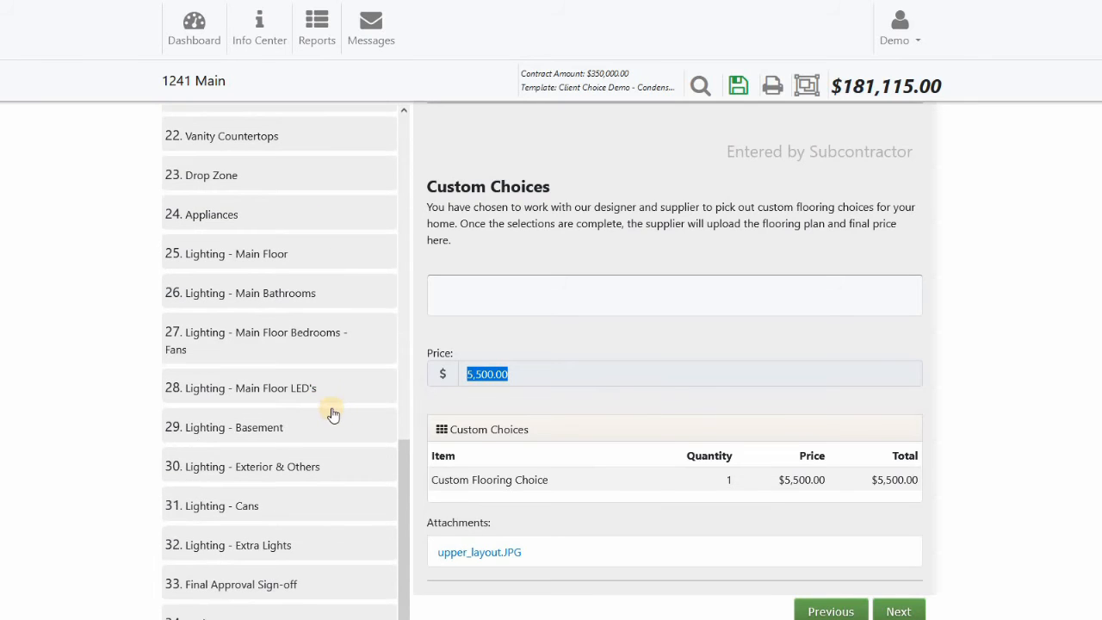
pyautogui.click(269, 583)
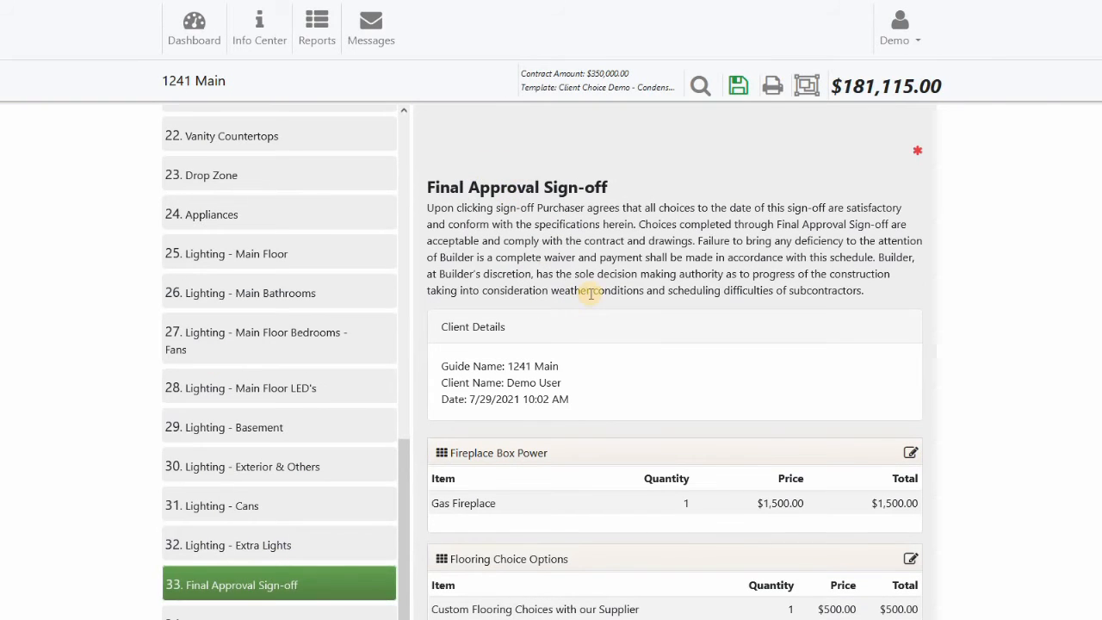
pyautogui.scroll(-3, 600, 294)
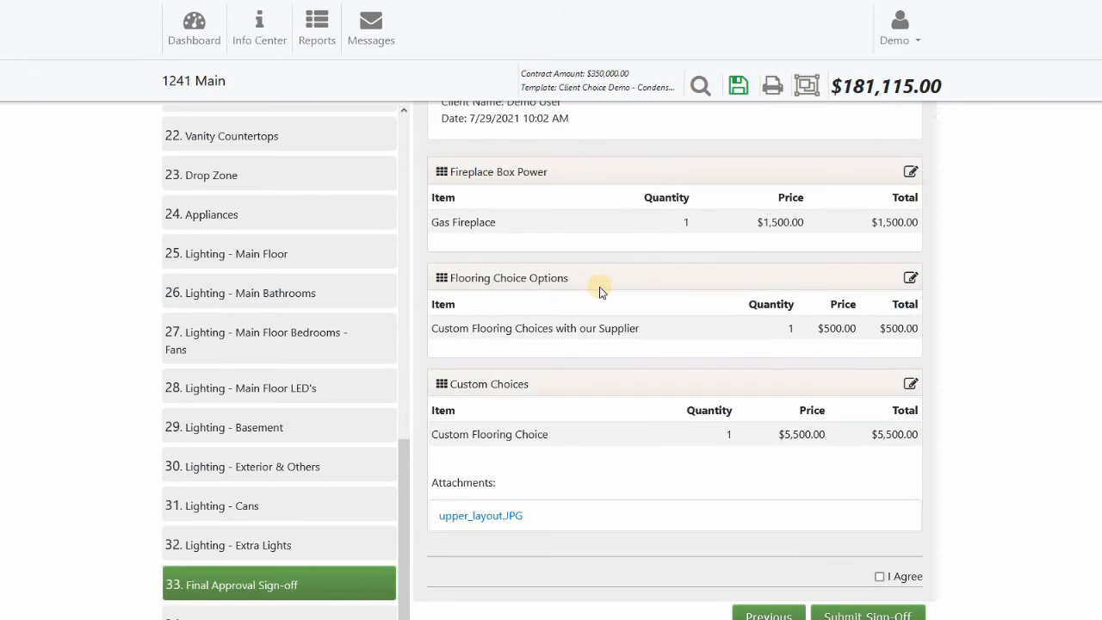
pyautogui.scroll(2, 601, 293)
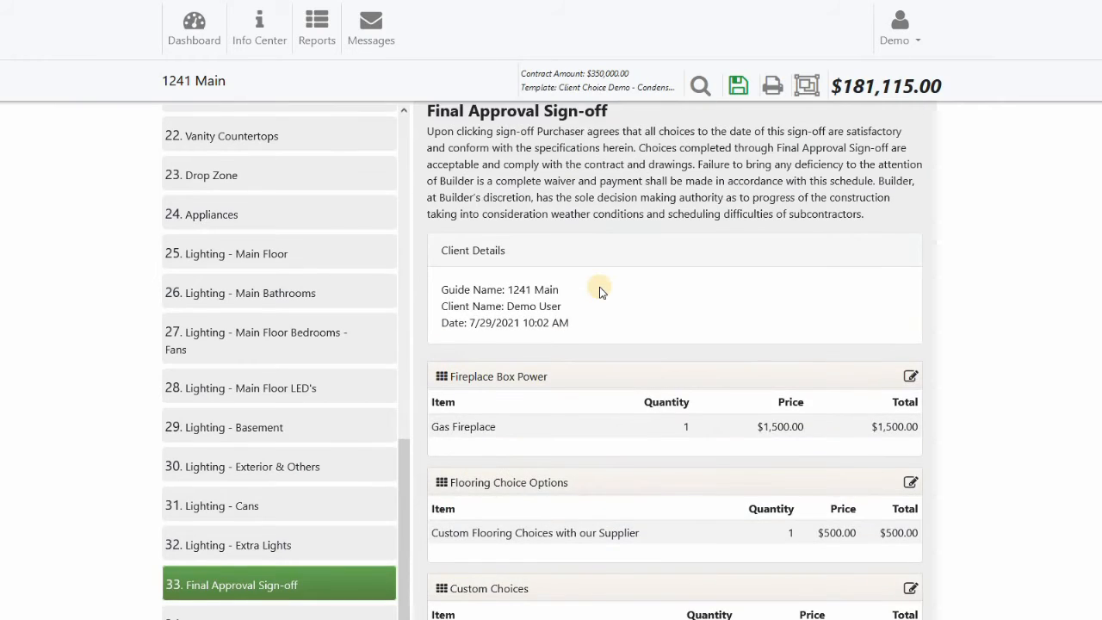
pyautogui.scroll(-2, 601, 293)
pyautogui.scroll(-1, 826, 420)
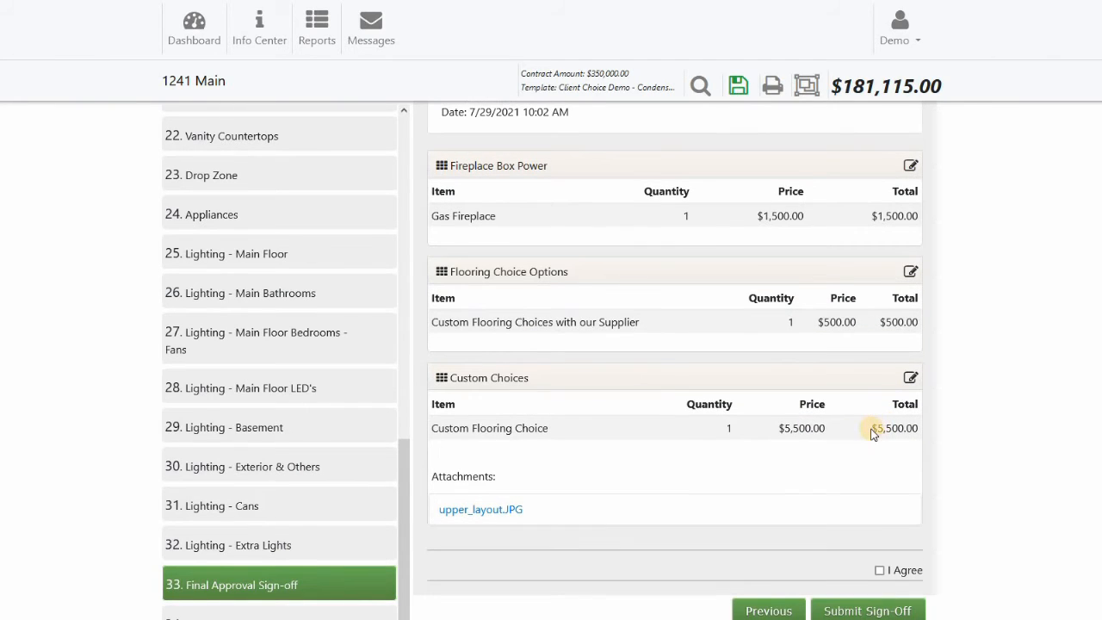
pyautogui.moveTo(870, 428); pyautogui.dragTo(919, 425)
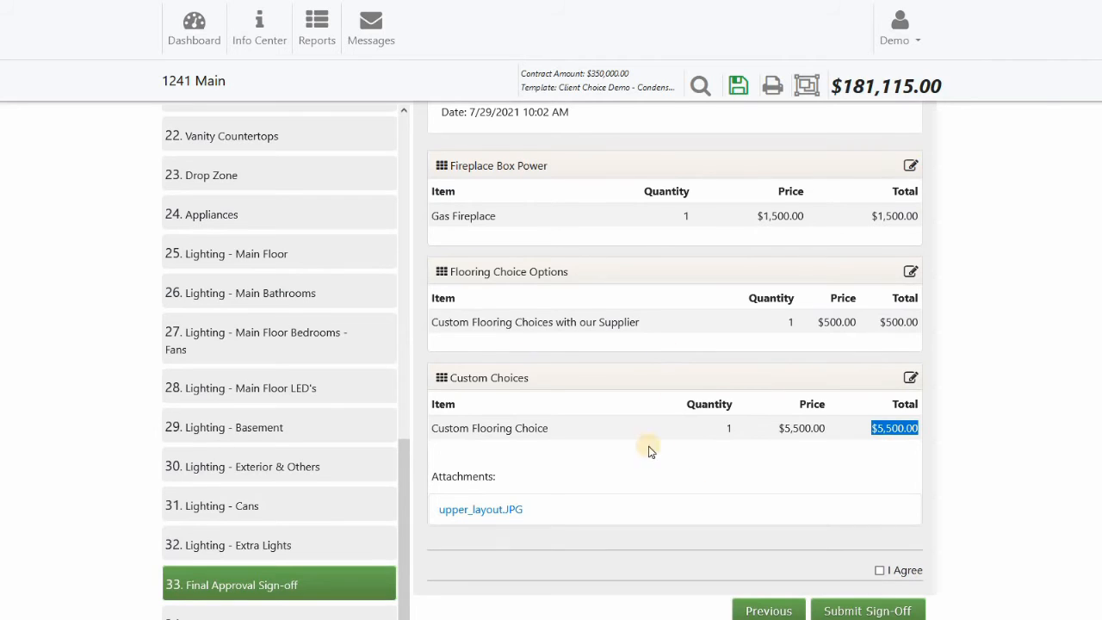
pyautogui.scroll(4, 460, 259)
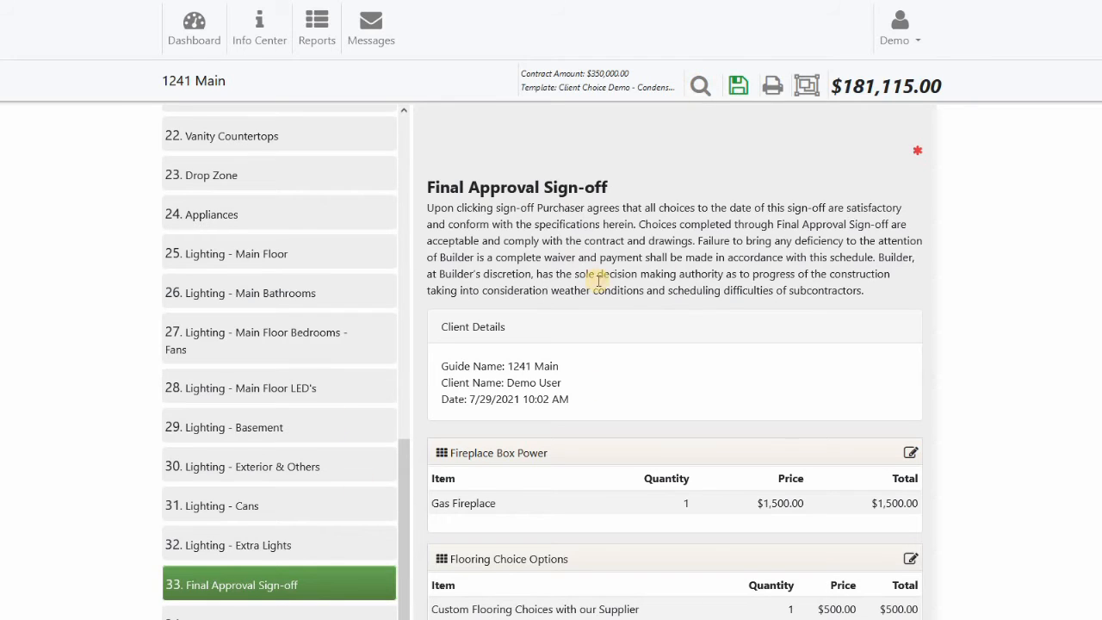
# View the image gallery of all selected choices in the guide and close it again
pyautogui.click(806, 83)
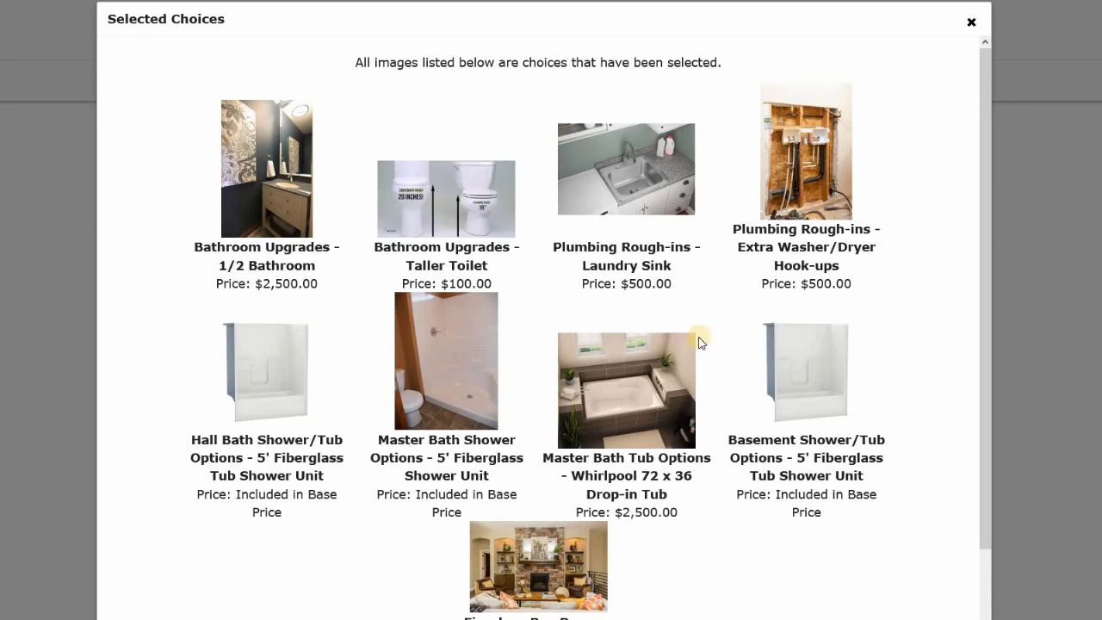
pyautogui.scroll(-1, 631, 505)
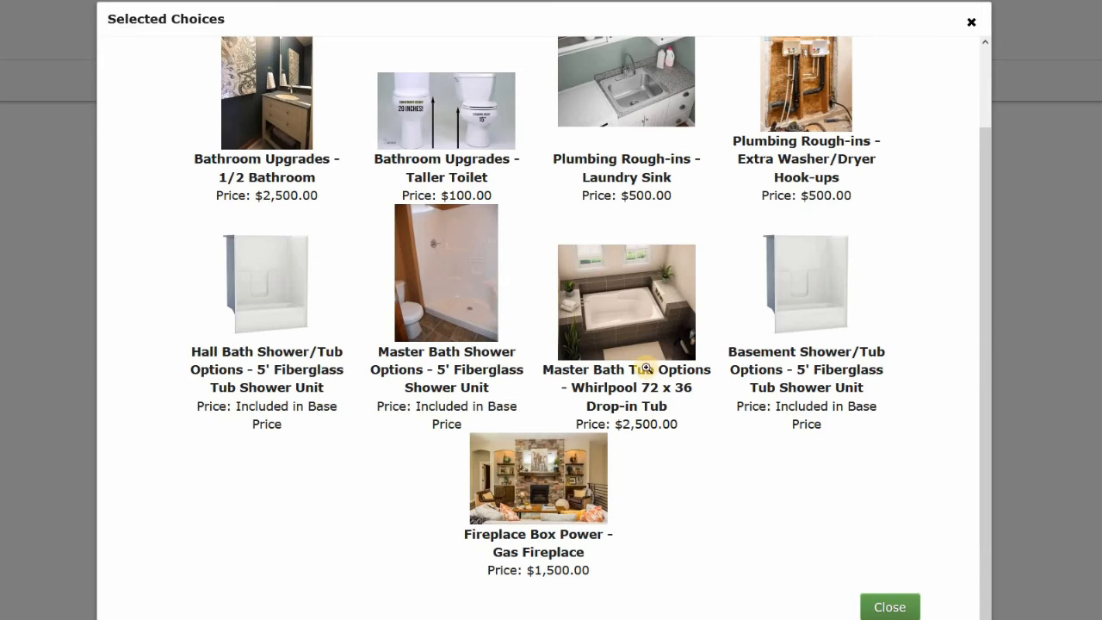
pyautogui.scroll(1, 668, 254)
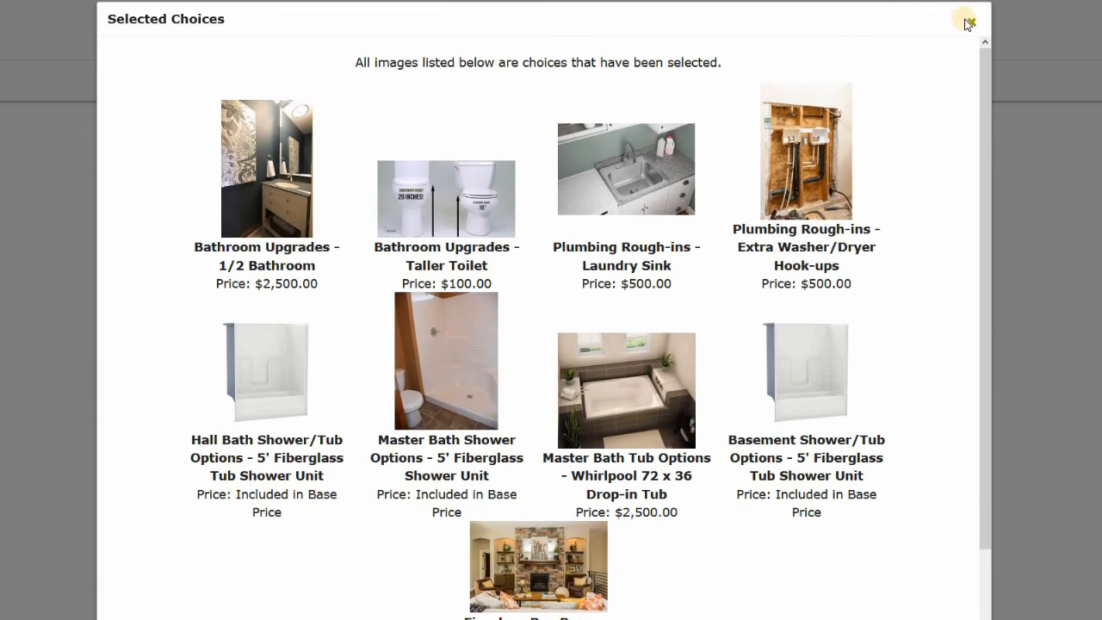
pyautogui.click(970, 22)
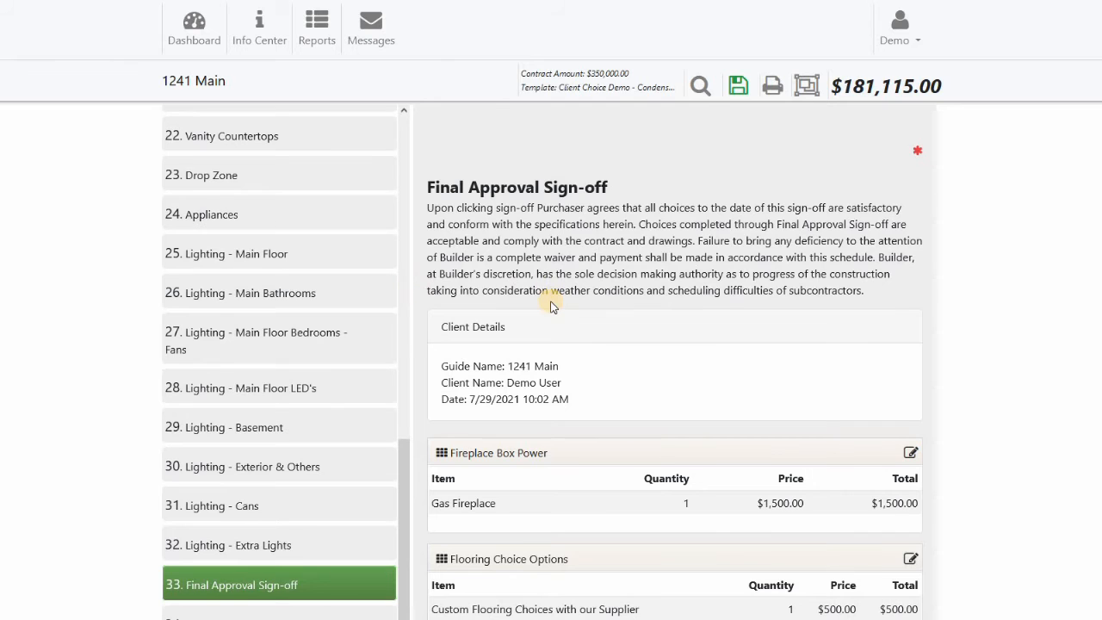
# Log off, log back in as the demo client and reopen the 1241 Main guide
pyautogui.click(897, 41)
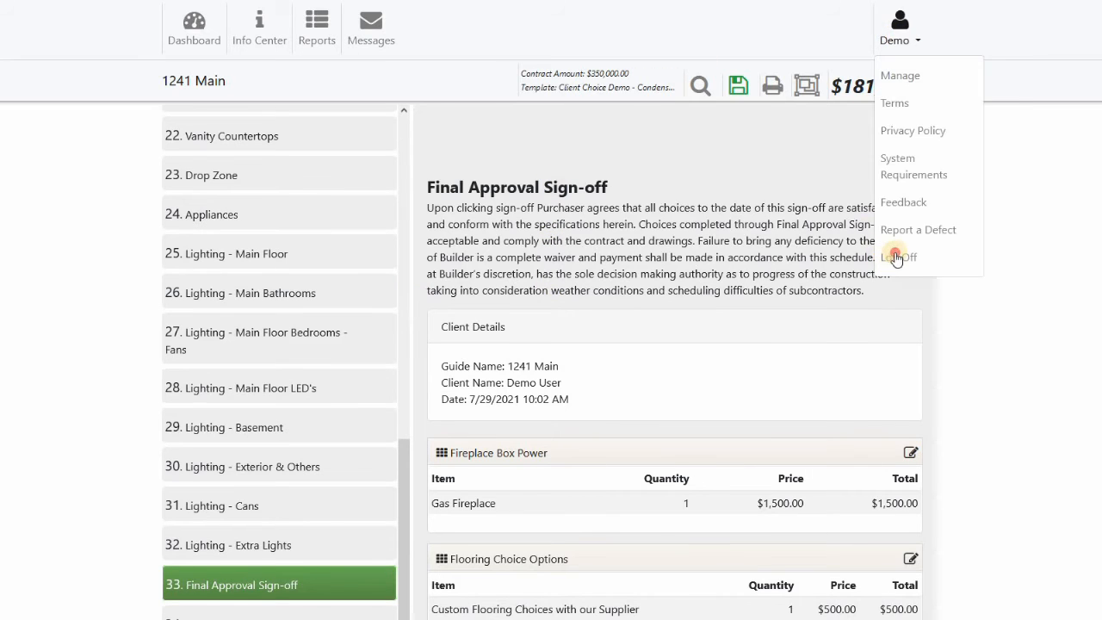
pyautogui.click(364, 224)
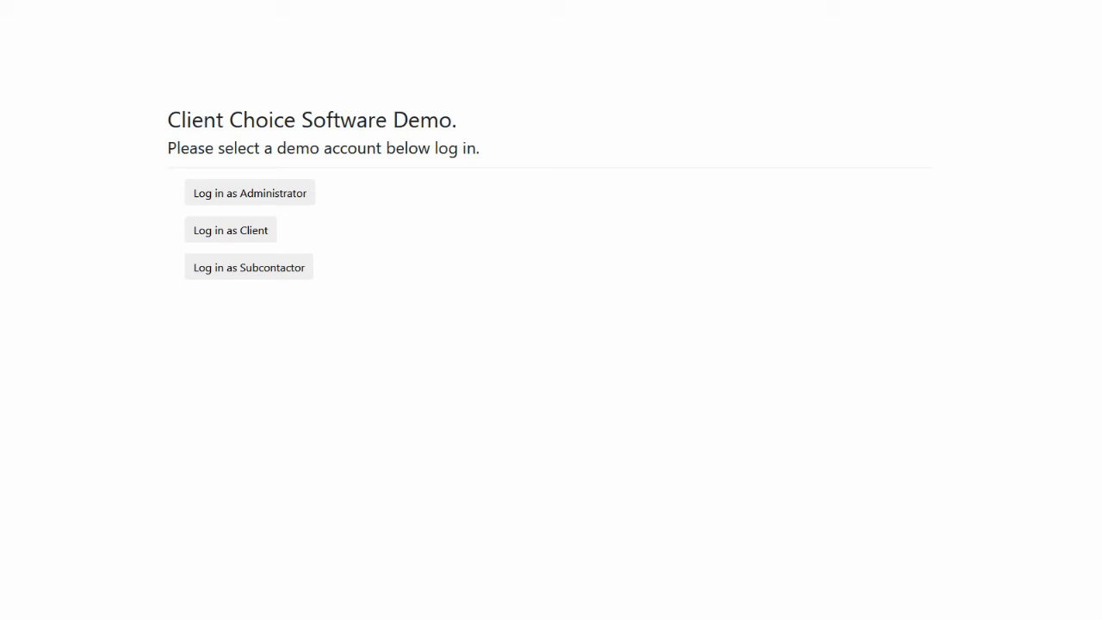
pyautogui.click(231, 230)
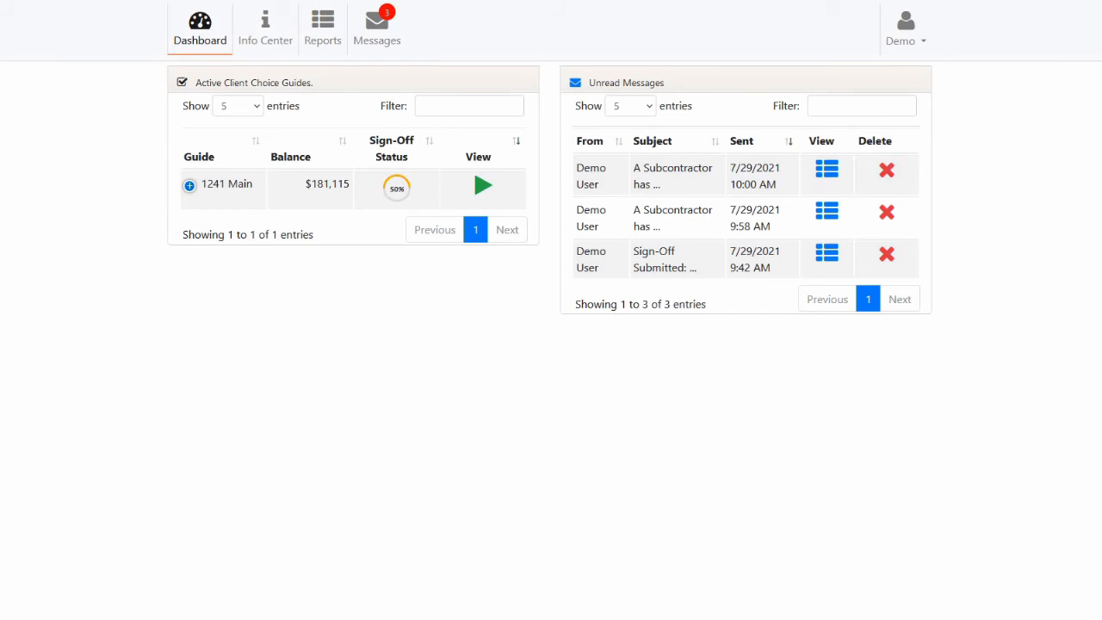
pyautogui.click(483, 185)
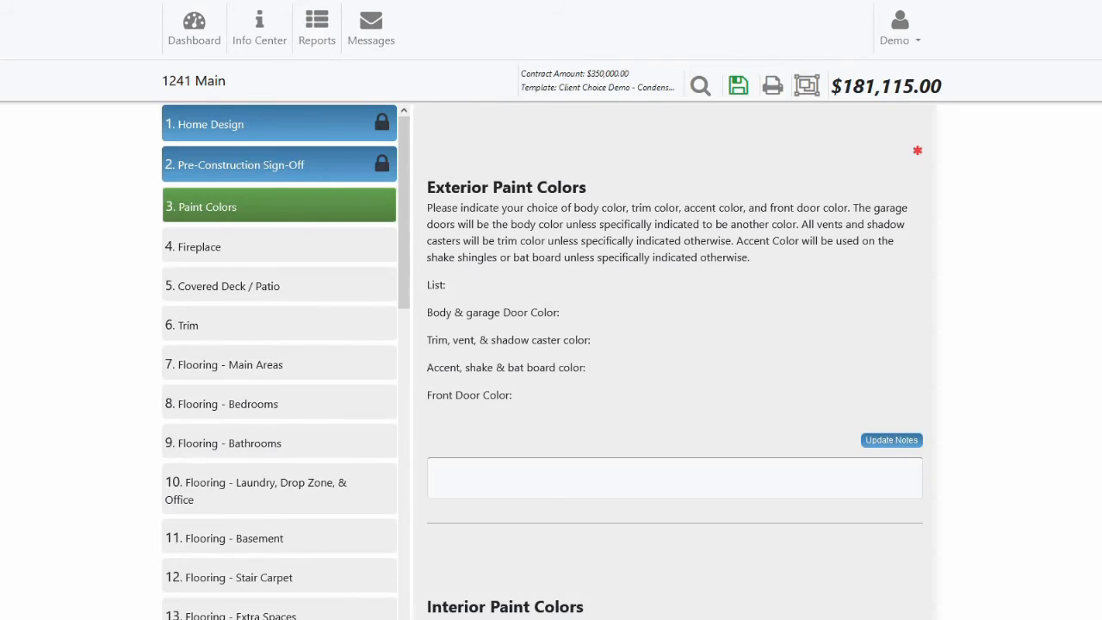
# Open the locked Home Design page and review its signed-off entries down to the Bathroom Upgrades options
pyautogui.click(383, 136)
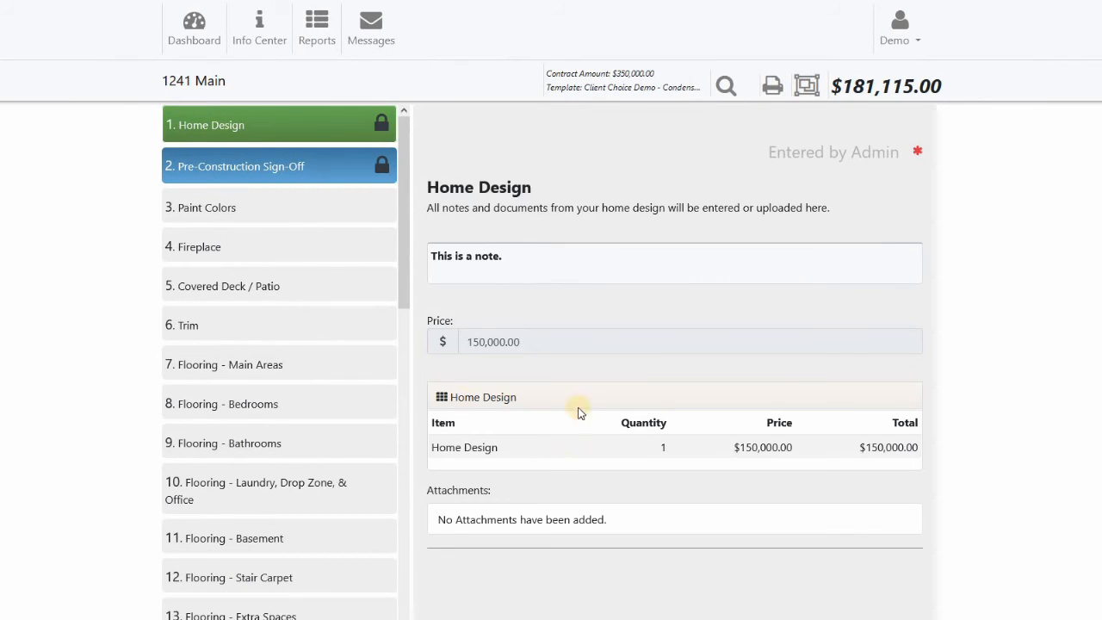
pyautogui.scroll(-3, 550, 336)
pyautogui.scroll(-3, 564, 321)
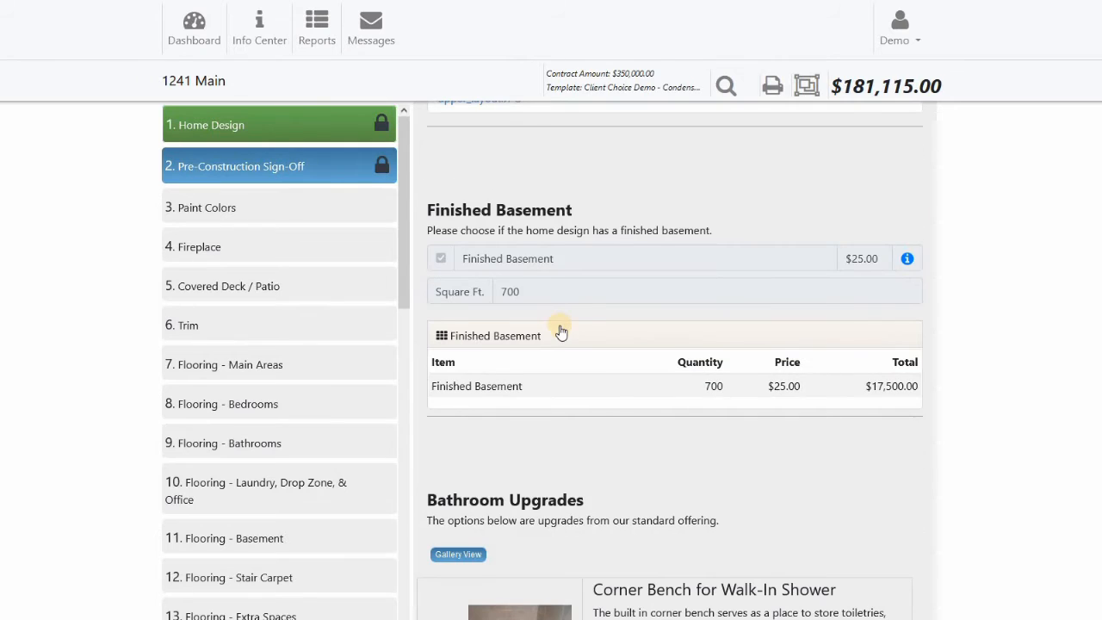
pyautogui.scroll(-6, 556, 349)
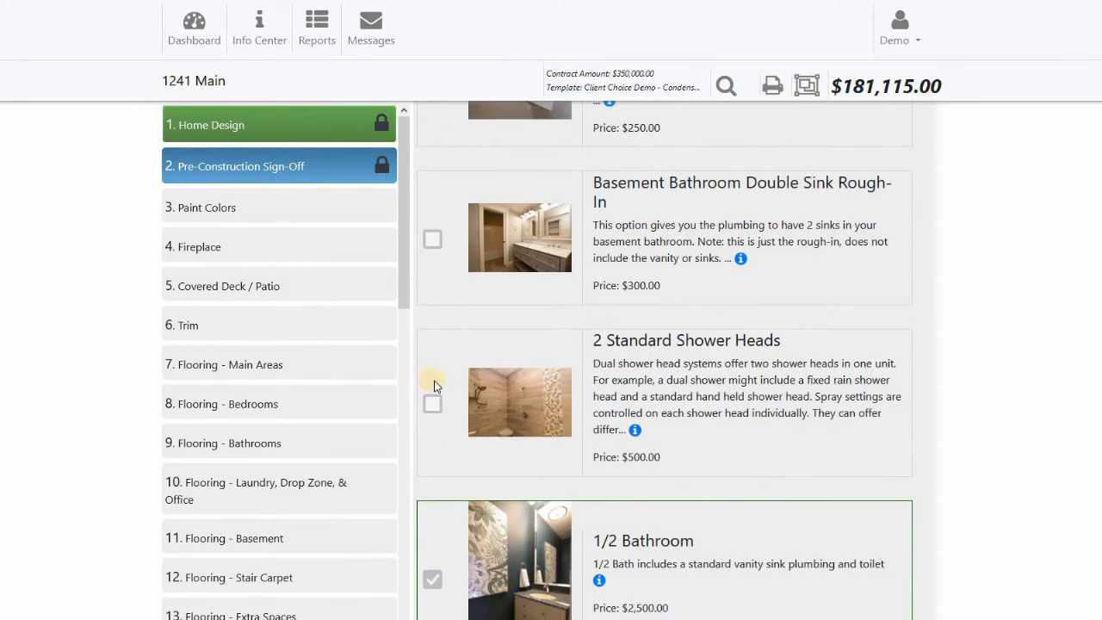
pyautogui.scroll(-3, 432, 370)
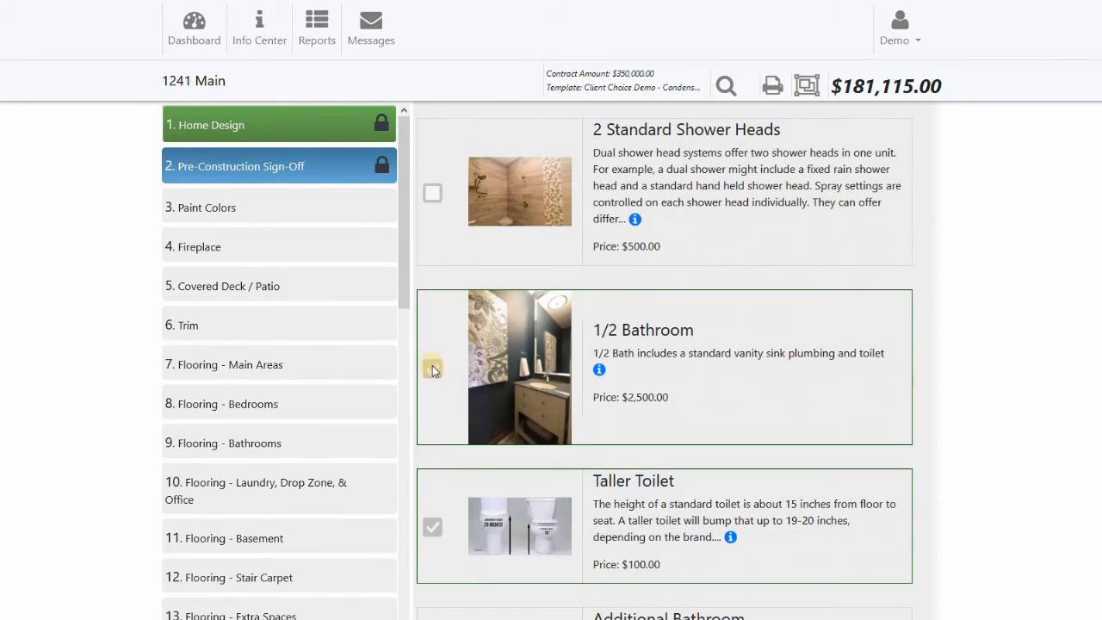
# Unlock the signed-off Home Design page and deselect the Taller Toilet option under Bathroom Upgrades
pyautogui.click(381, 125)
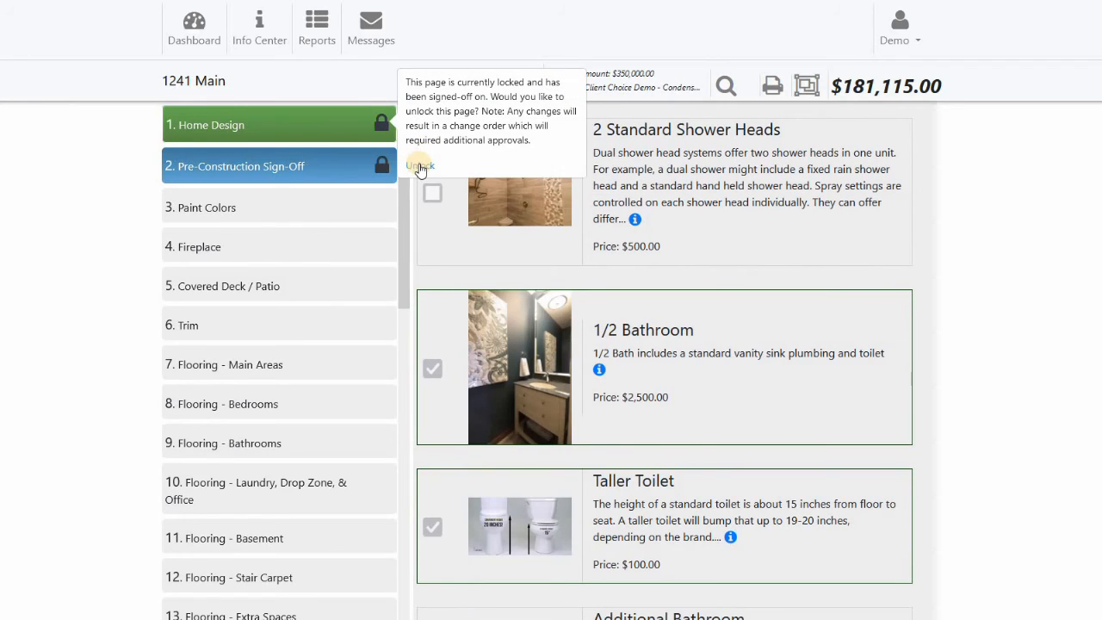
pyautogui.click(420, 166)
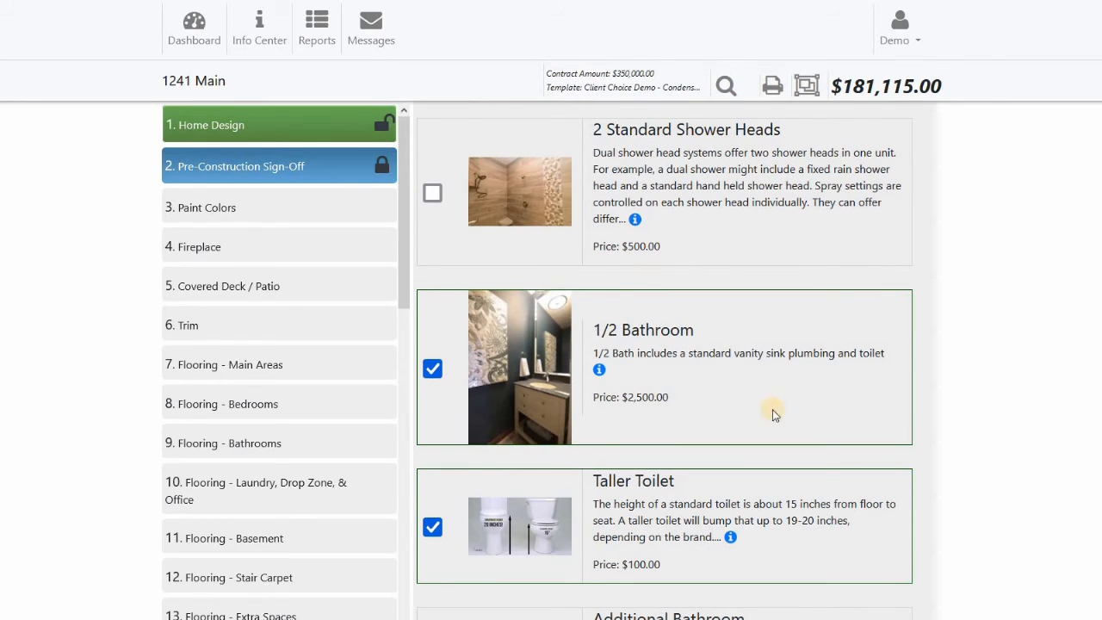
pyautogui.scroll(2, 585, 226)
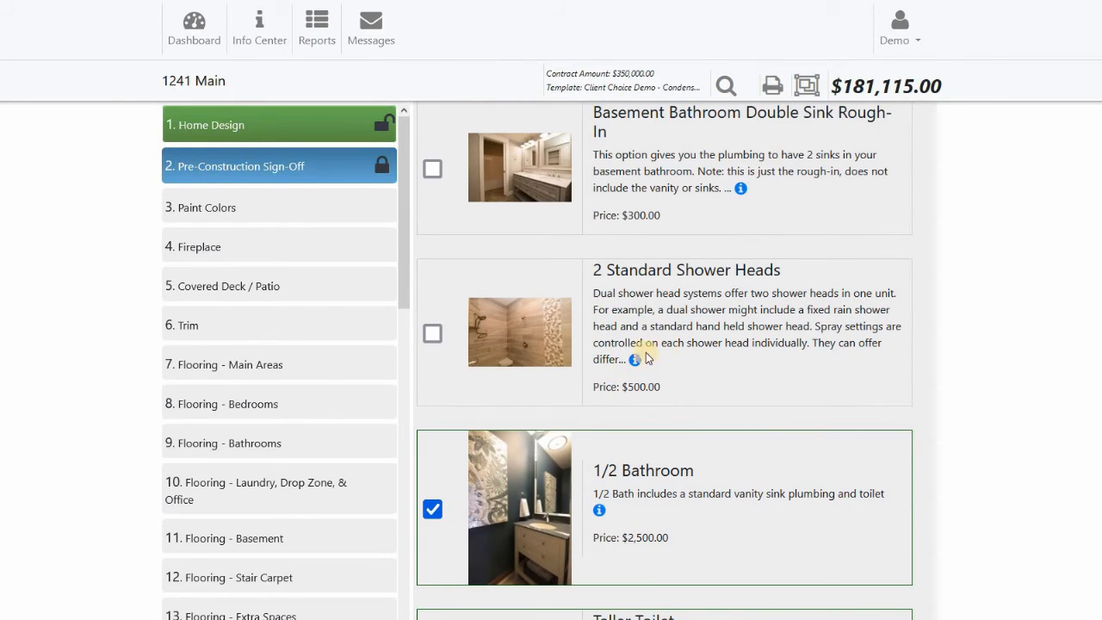
pyautogui.scroll(-4, 655, 327)
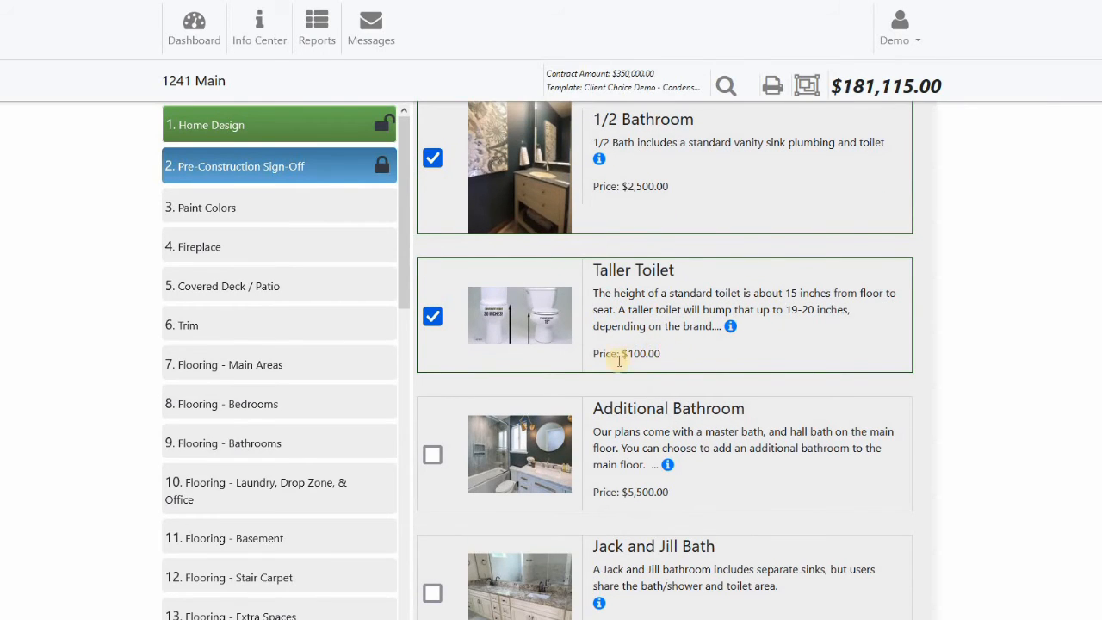
pyautogui.click(432, 317)
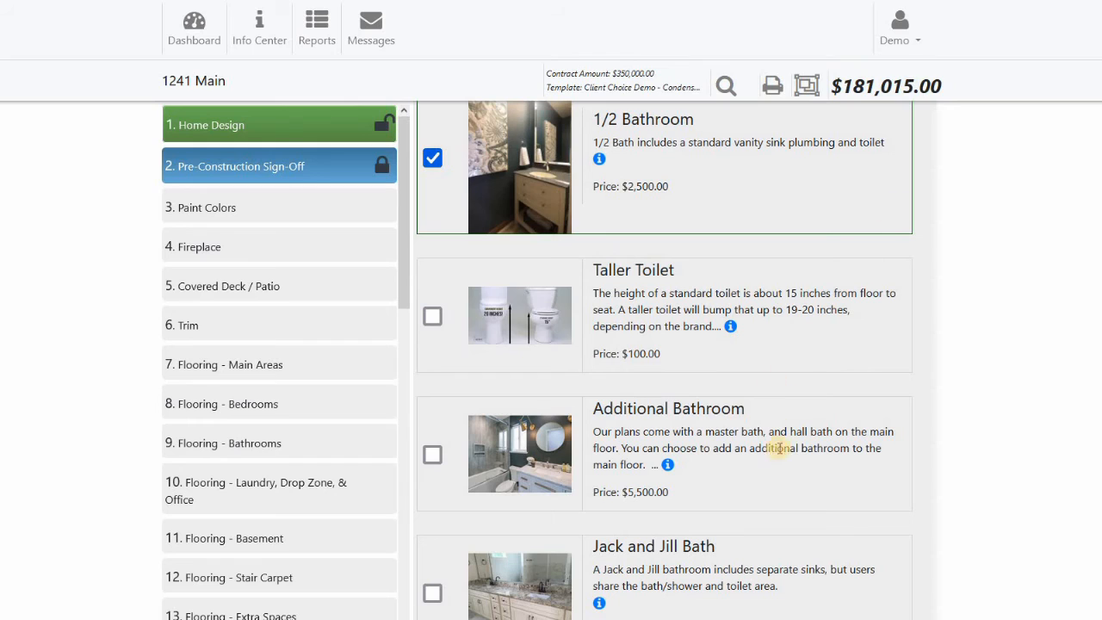
# Submit the Home Design change order removing the Taller Toilet, reviewing its confirmation details and agreeing to its accuracy and terms
pyautogui.scroll(-20, 792, 475)
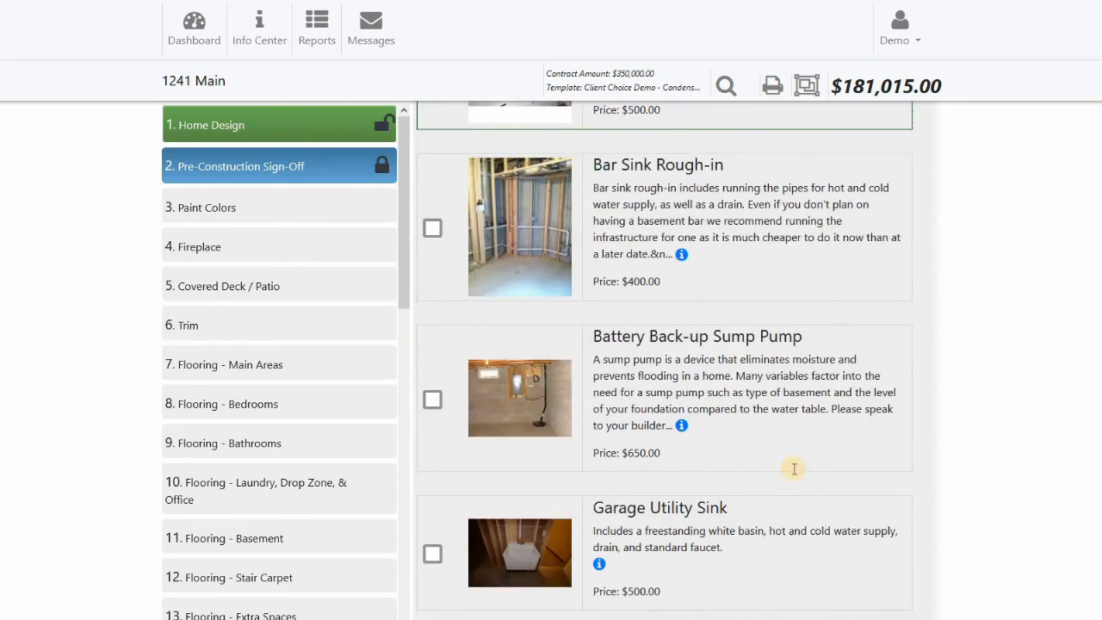
pyautogui.scroll(-20, 793, 469)
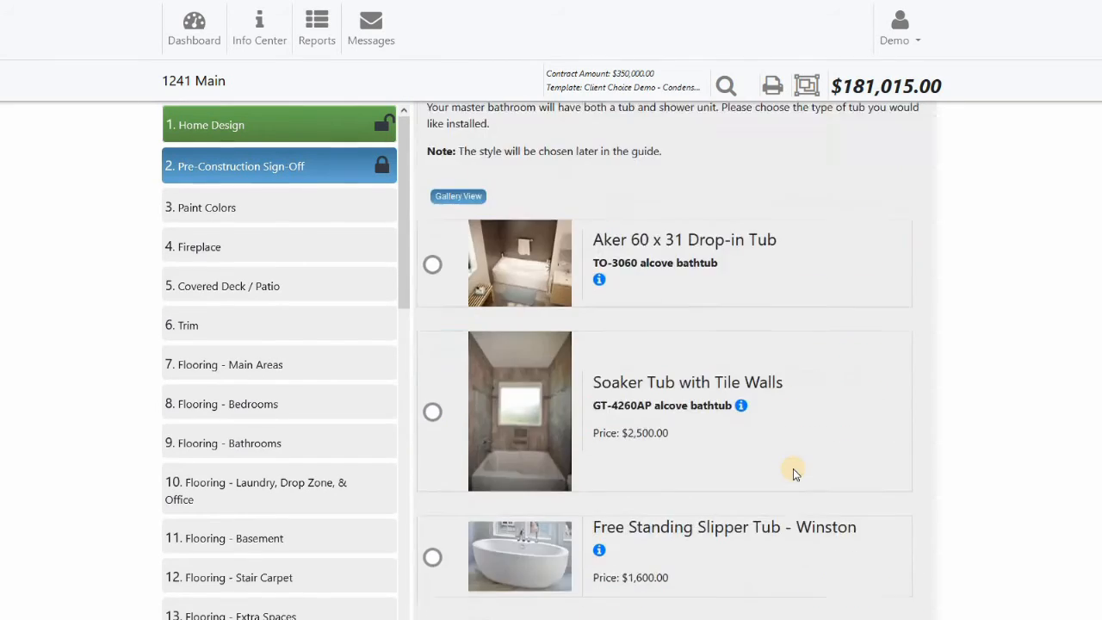
pyautogui.scroll(-10, 792, 468)
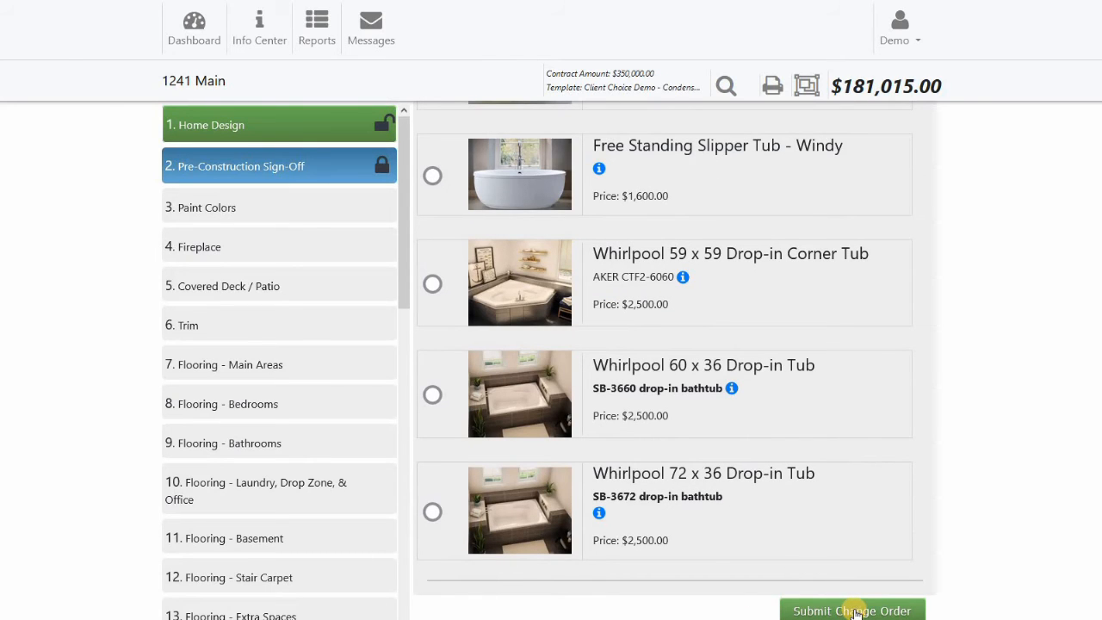
pyautogui.click(855, 611)
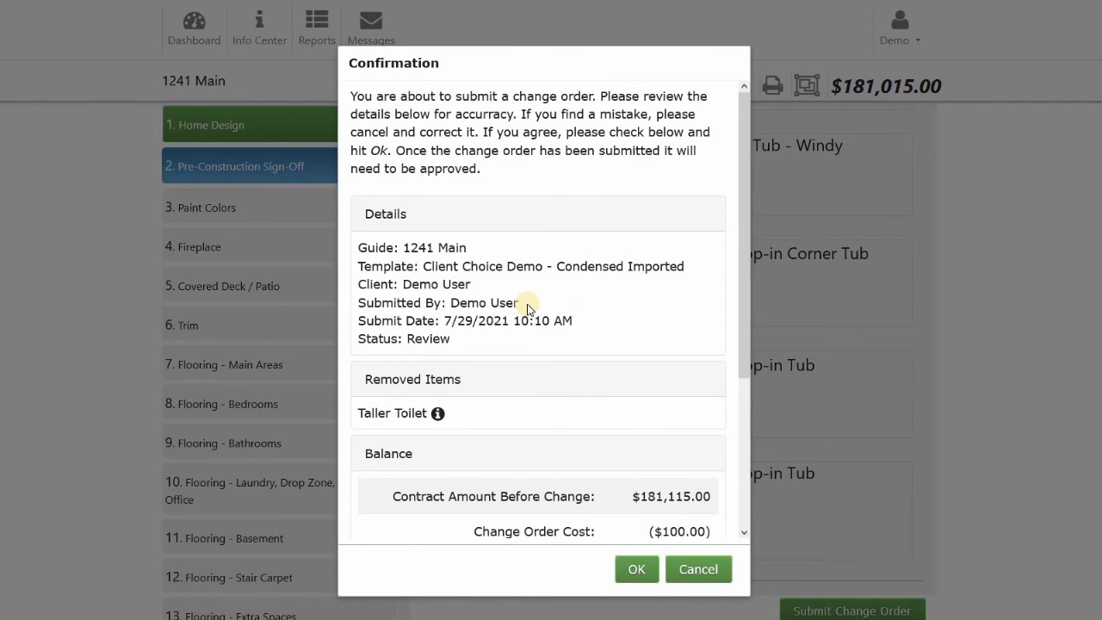
pyautogui.scroll(-3, 527, 308)
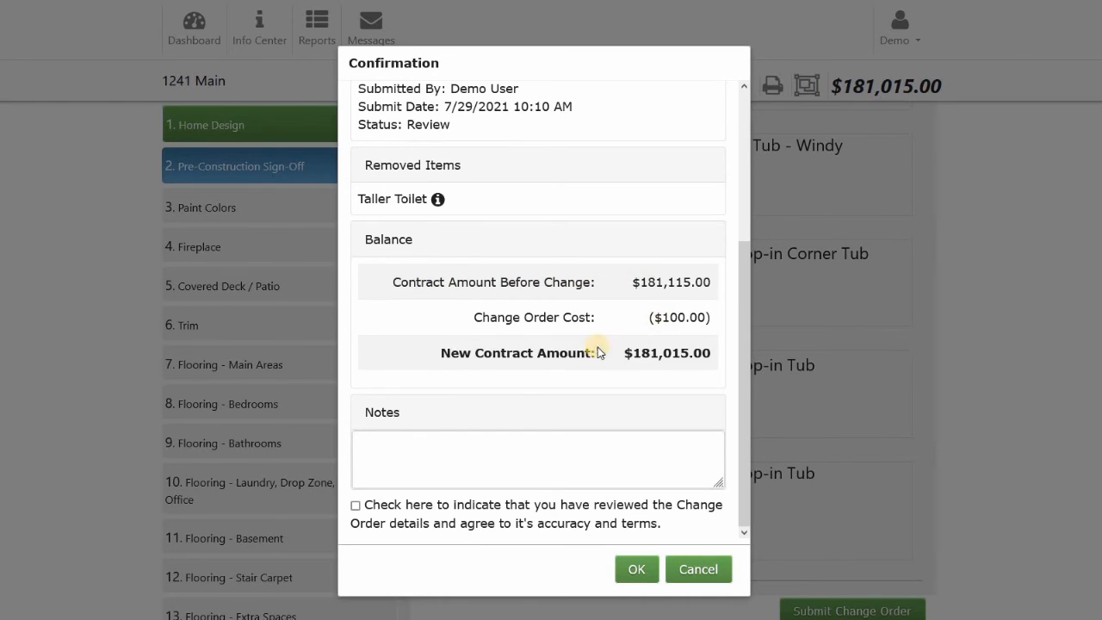
pyautogui.moveTo(534, 353); pyautogui.dragTo(585, 349)
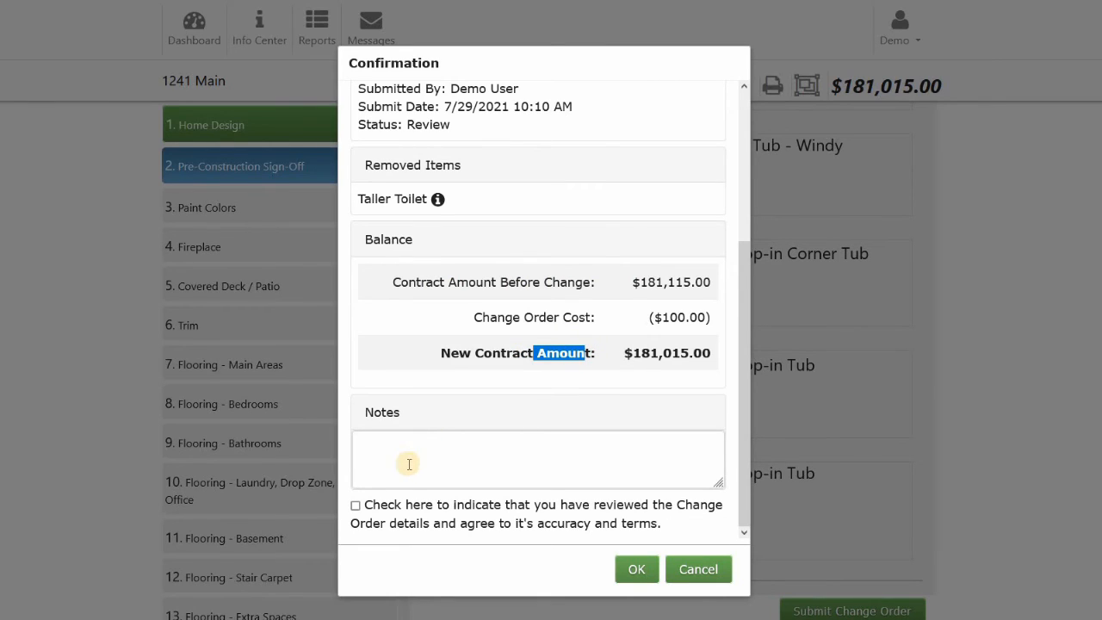
pyautogui.click(356, 506)
pyautogui.click(638, 570)
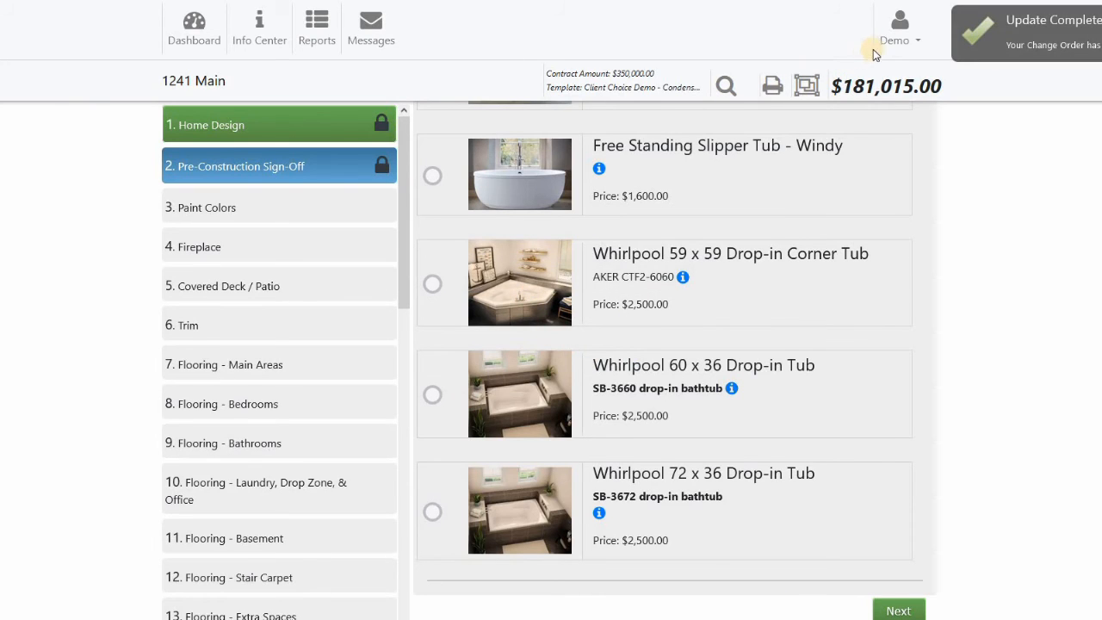
# Log off, log in as the demo administrator and review the details of the 1241 Main change order request
pyautogui.click(895, 41)
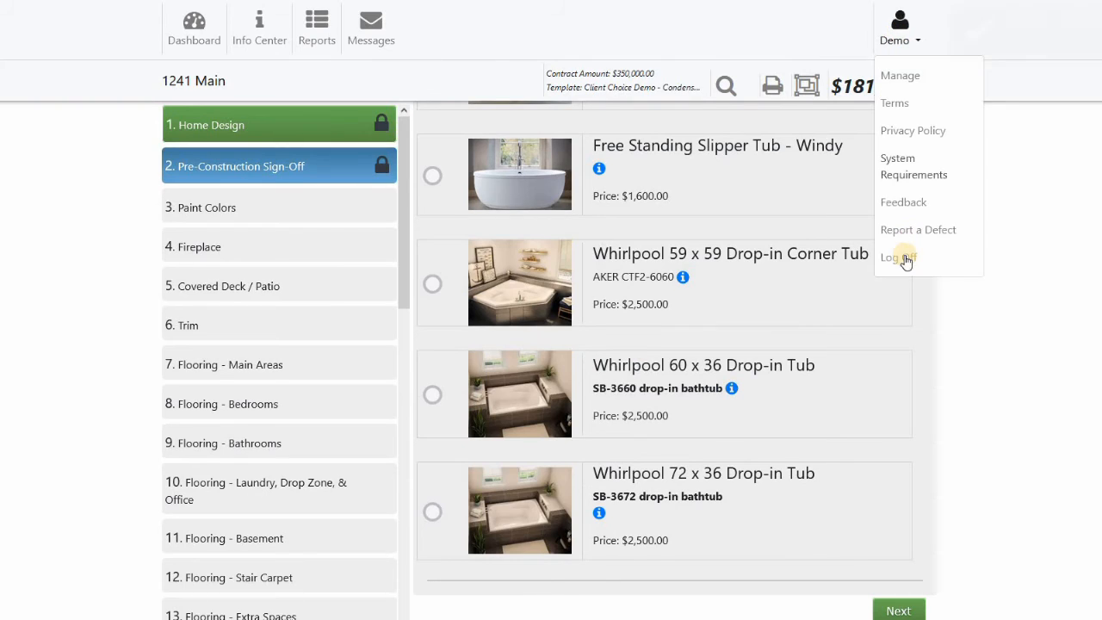
pyautogui.click(904, 255)
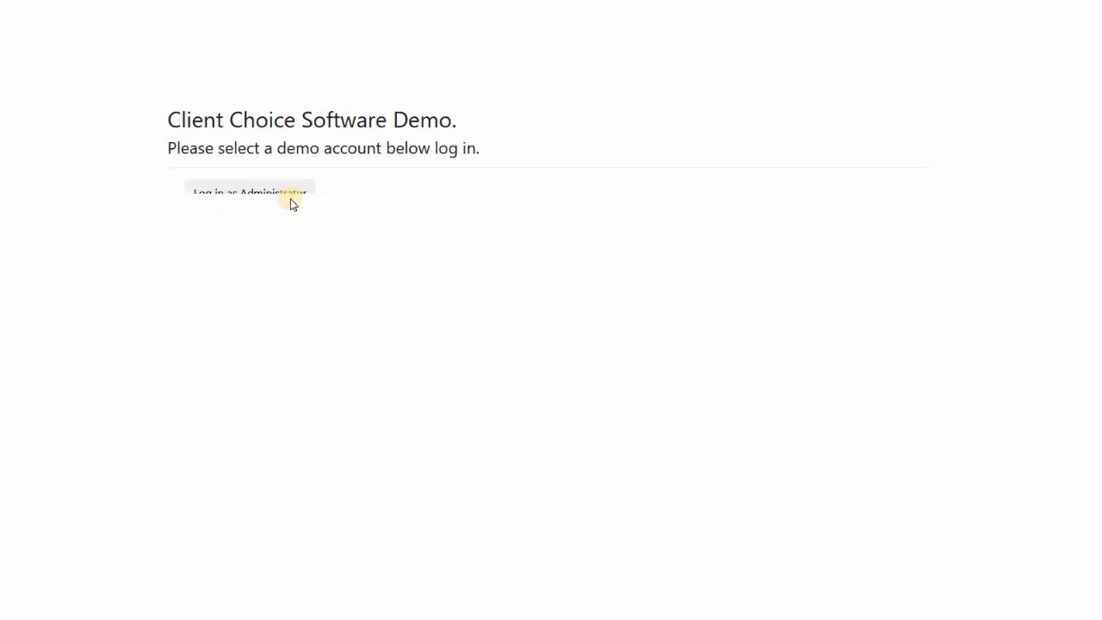
pyautogui.click(259, 196)
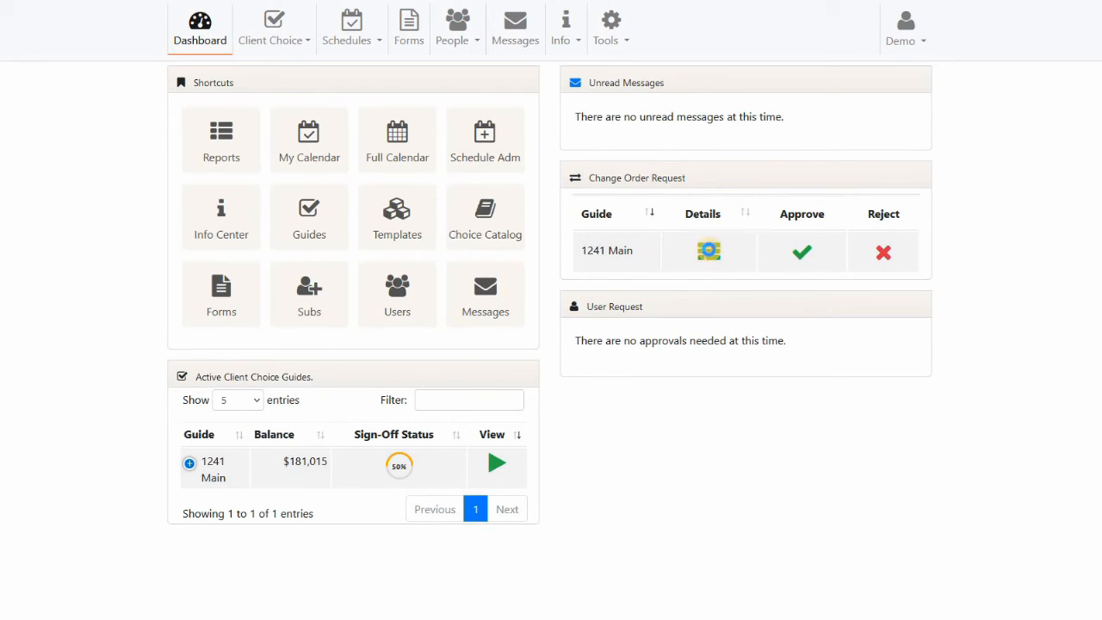
pyautogui.click(710, 253)
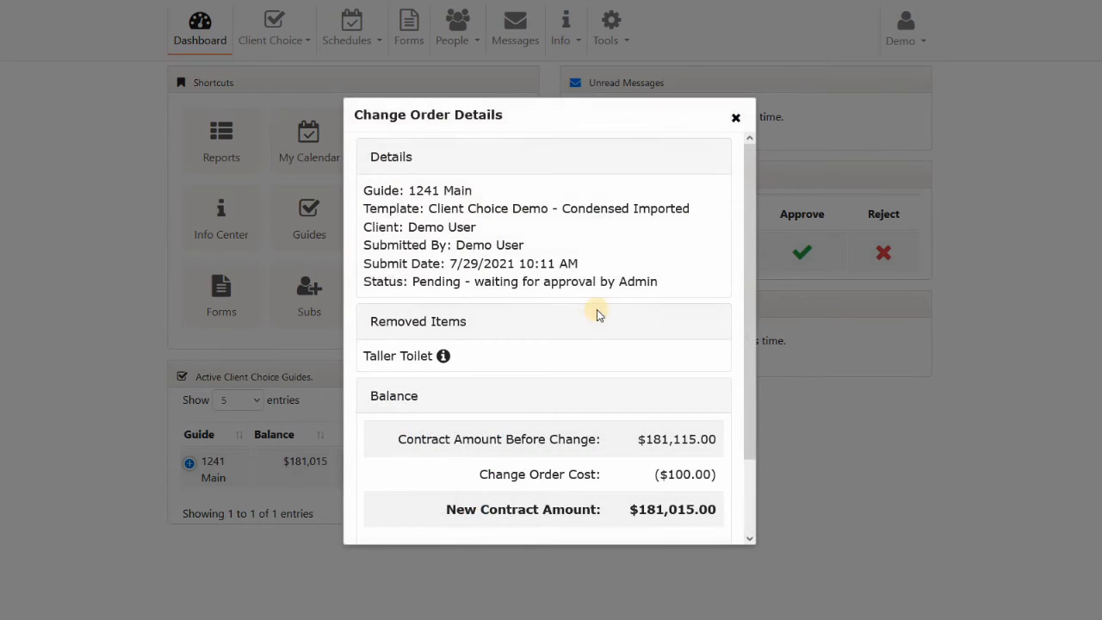
pyautogui.scroll(-2, 542, 413)
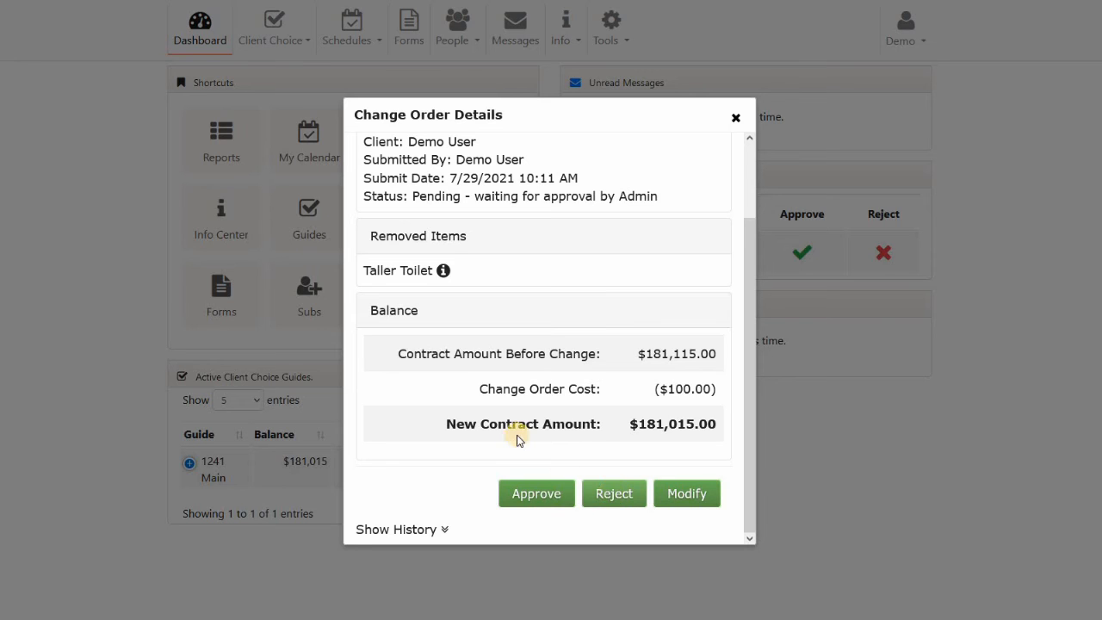
# Modify the 1241 Main change order by setting its change order fee to $30, leaving the notes empty
pyautogui.click(686, 495)
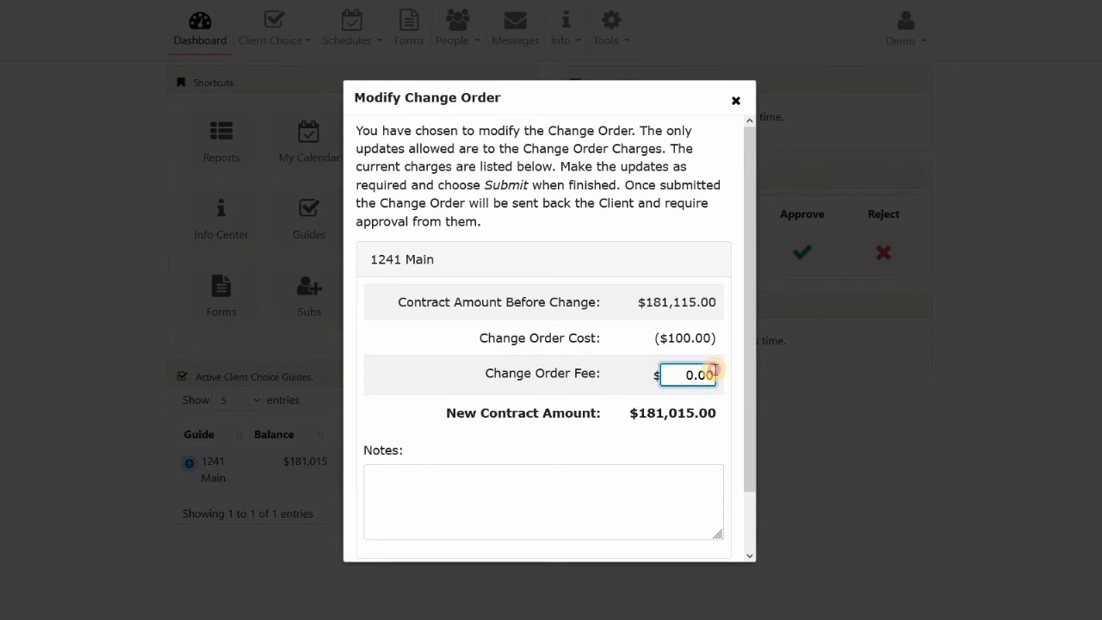
pyautogui.doubleClick(714, 372)
pyautogui.press('BackSpace')
pyautogui.write('30')
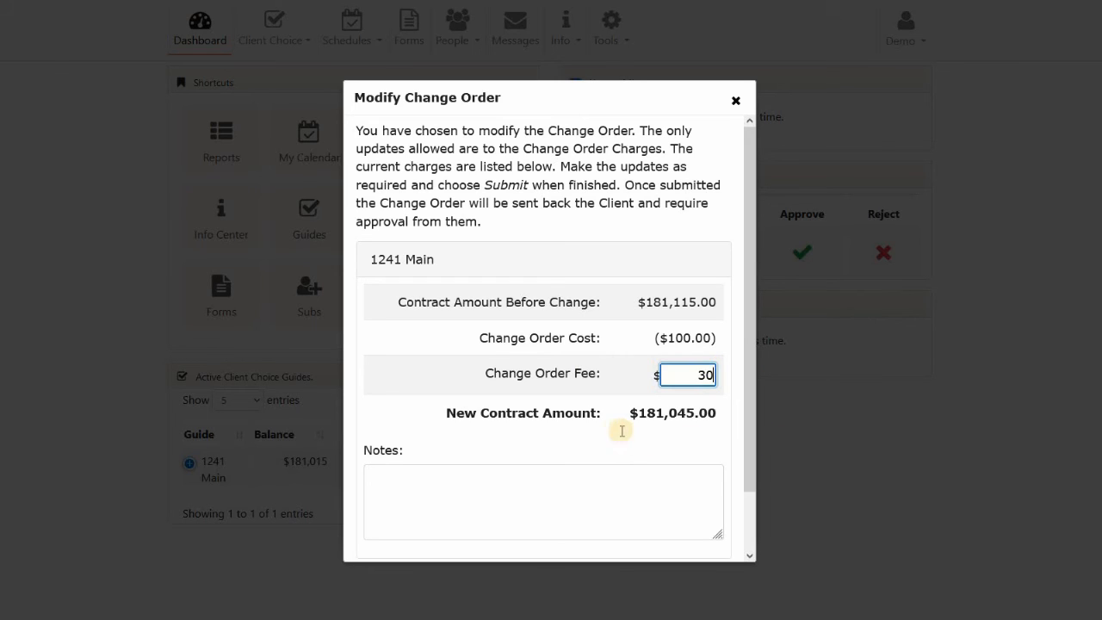
pyautogui.click(543, 546)
pyautogui.scroll(-2, 546, 540)
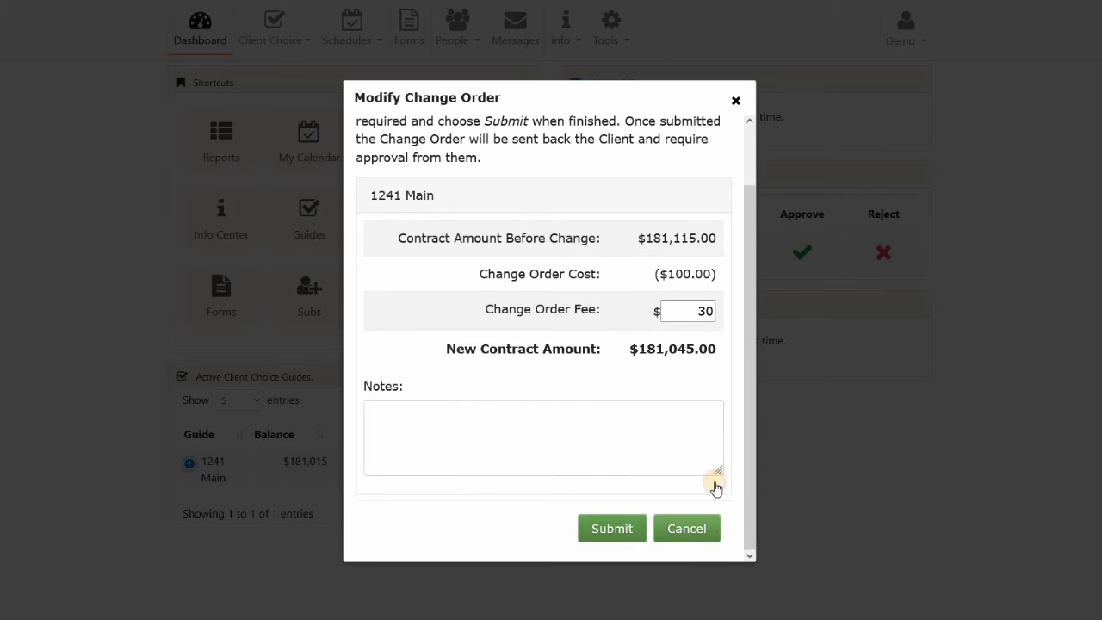
pyautogui.click(612, 523)
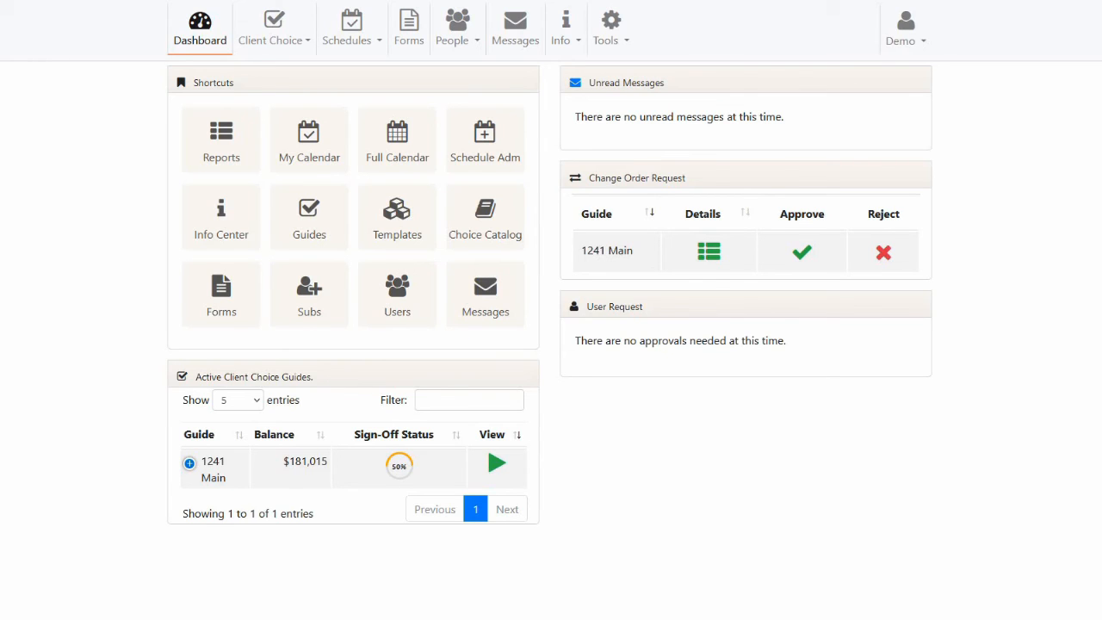
# Generate the choices report for the 1241 Main guide with the filters expanded, review its selections and close it
pyautogui.click(221, 132)
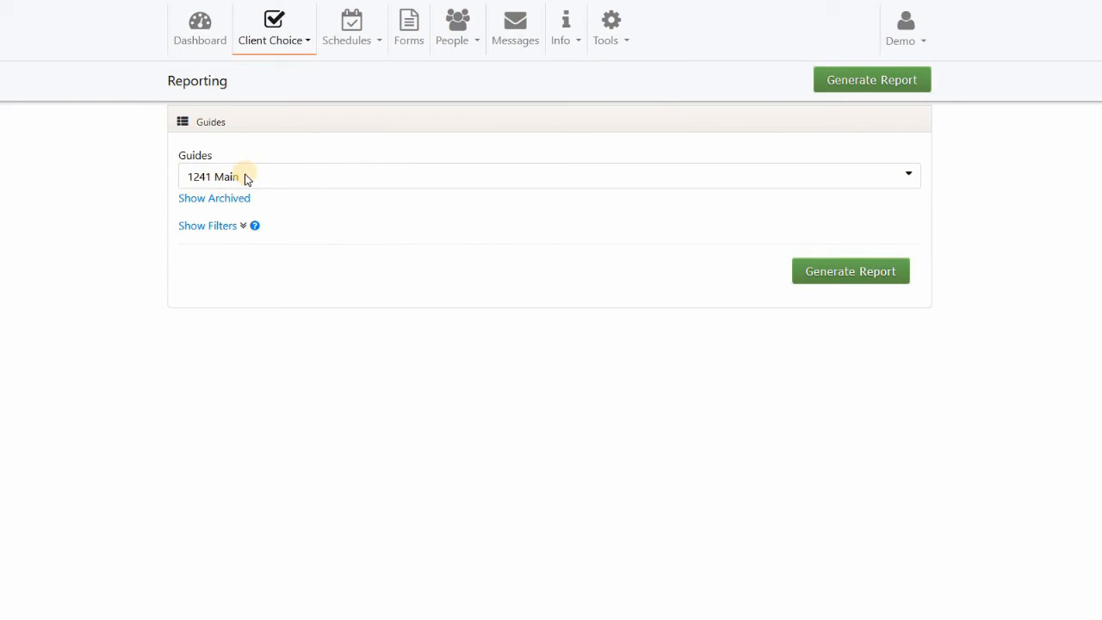
pyautogui.click(219, 226)
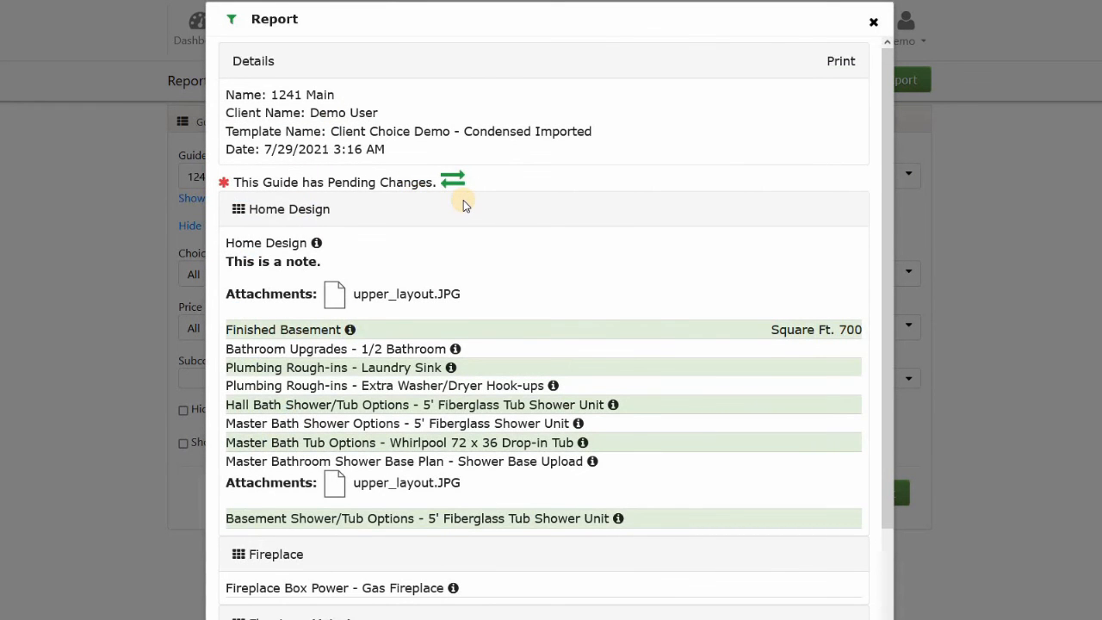
pyautogui.scroll(-1, 443, 470)
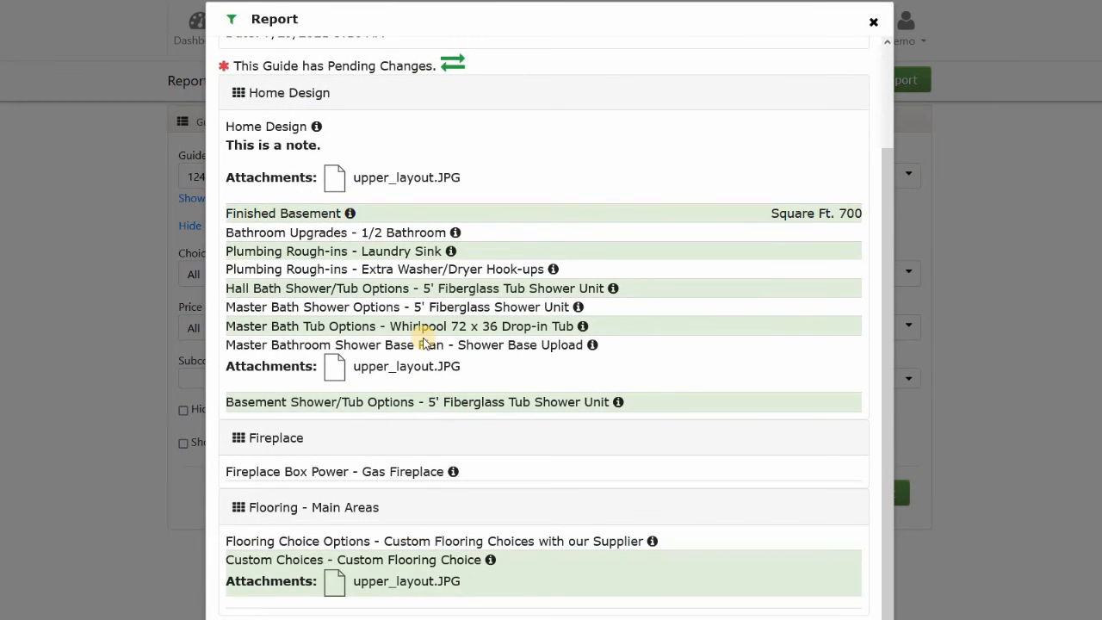
pyautogui.scroll(1, 434, 310)
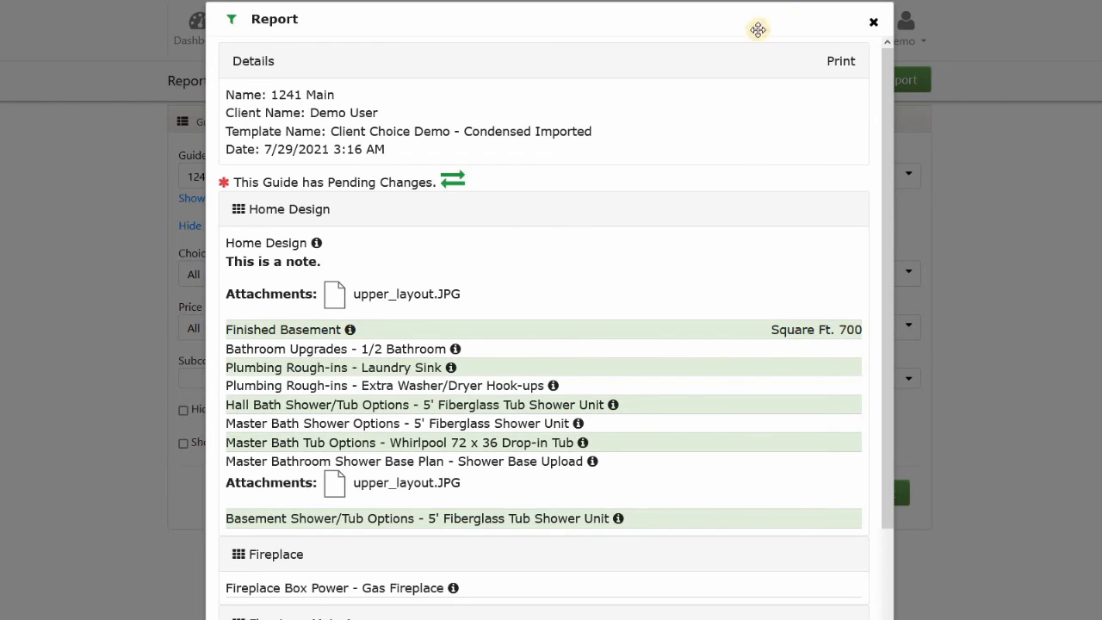
pyautogui.click(872, 22)
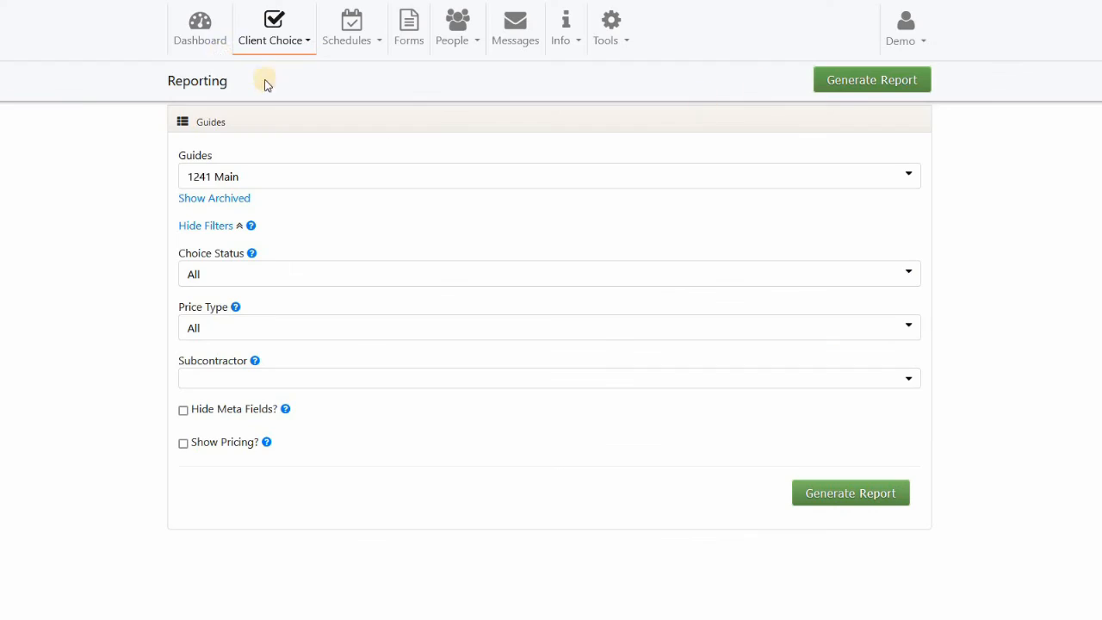
# Return to the dashboard and open the unpublished Client Choice Demo - Condensed Imported template for editing
pyautogui.click(201, 39)
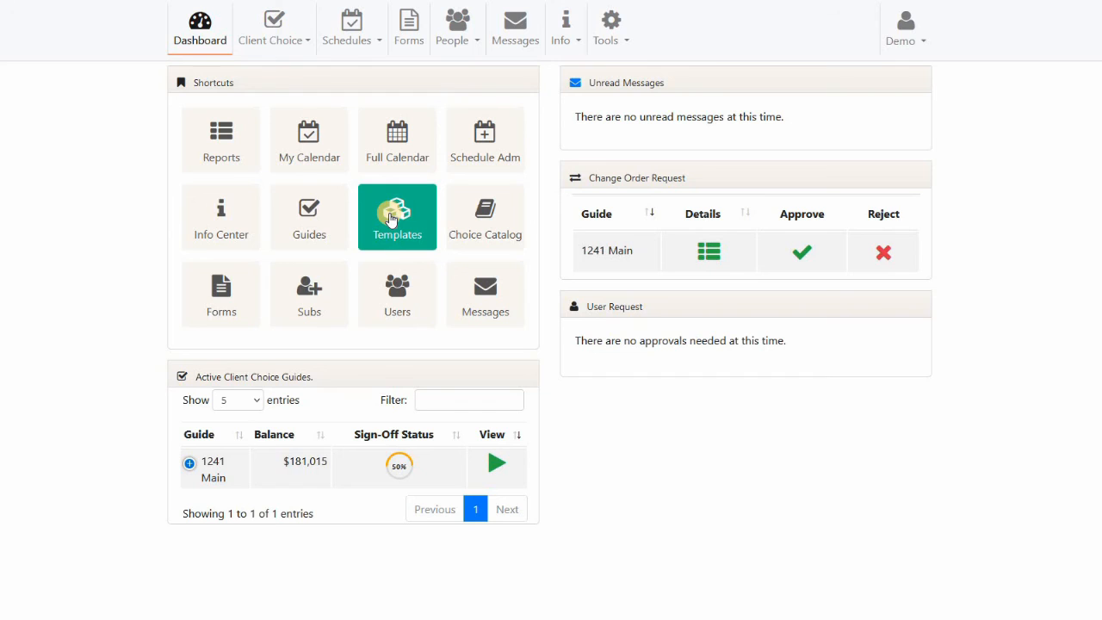
pyautogui.click(390, 218)
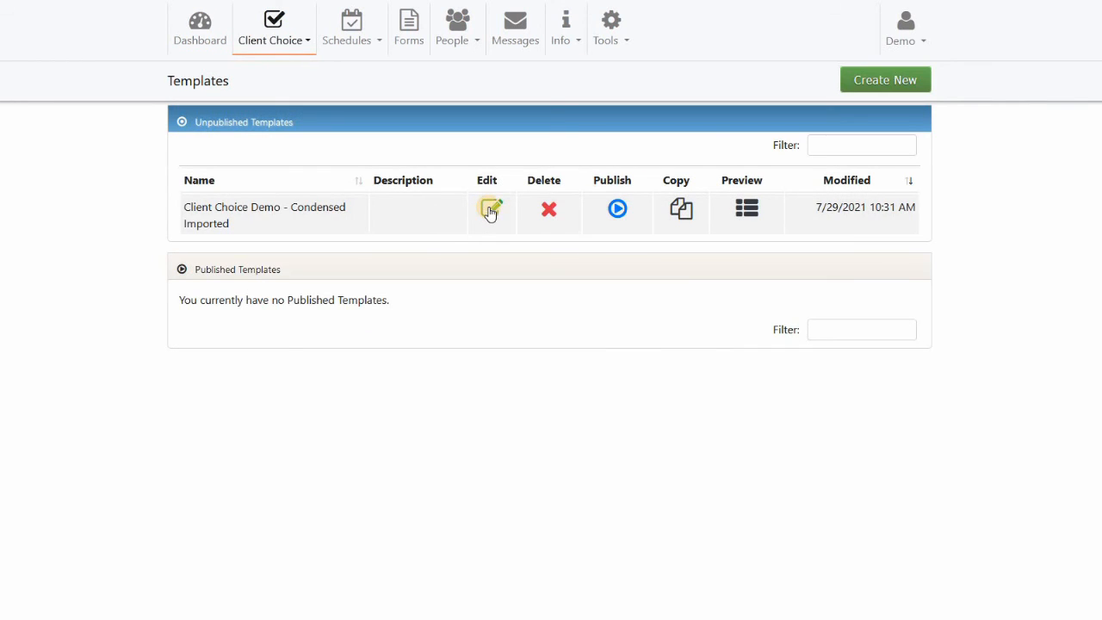
pyautogui.click(490, 210)
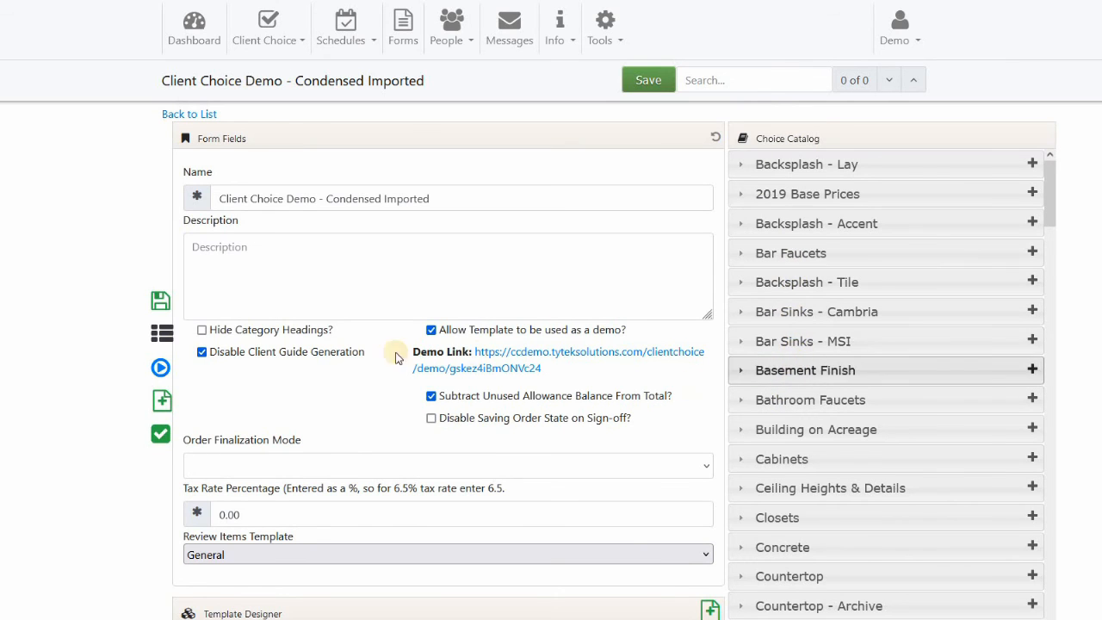
# Move the Fireplace page above Paint Colors in the template's page order
pyautogui.scroll(-3, 358, 377)
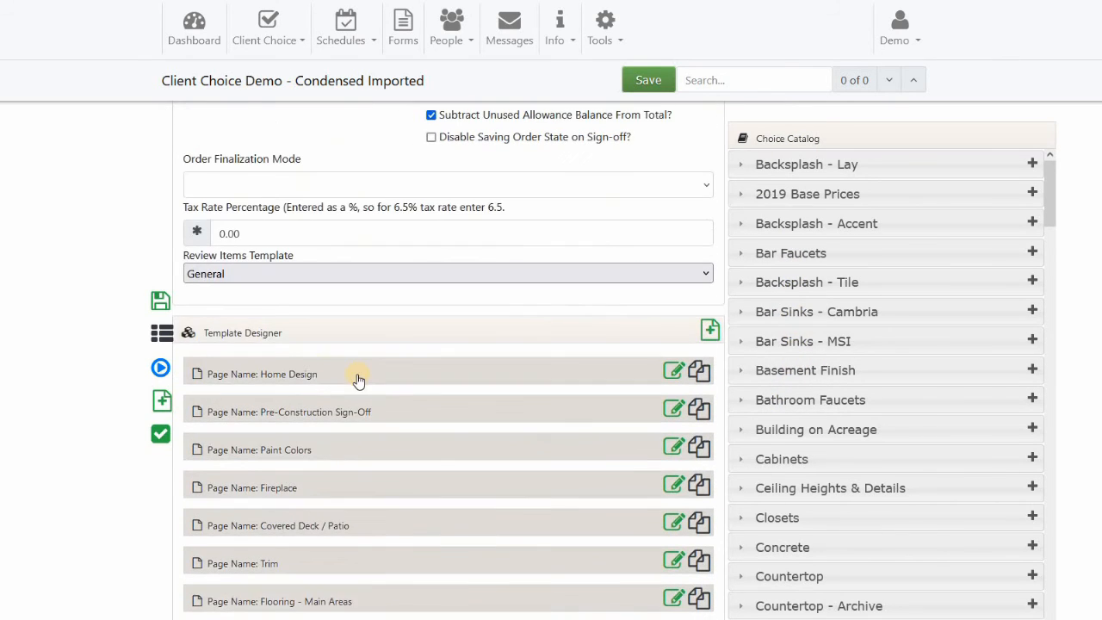
pyautogui.scroll(-2, 315, 352)
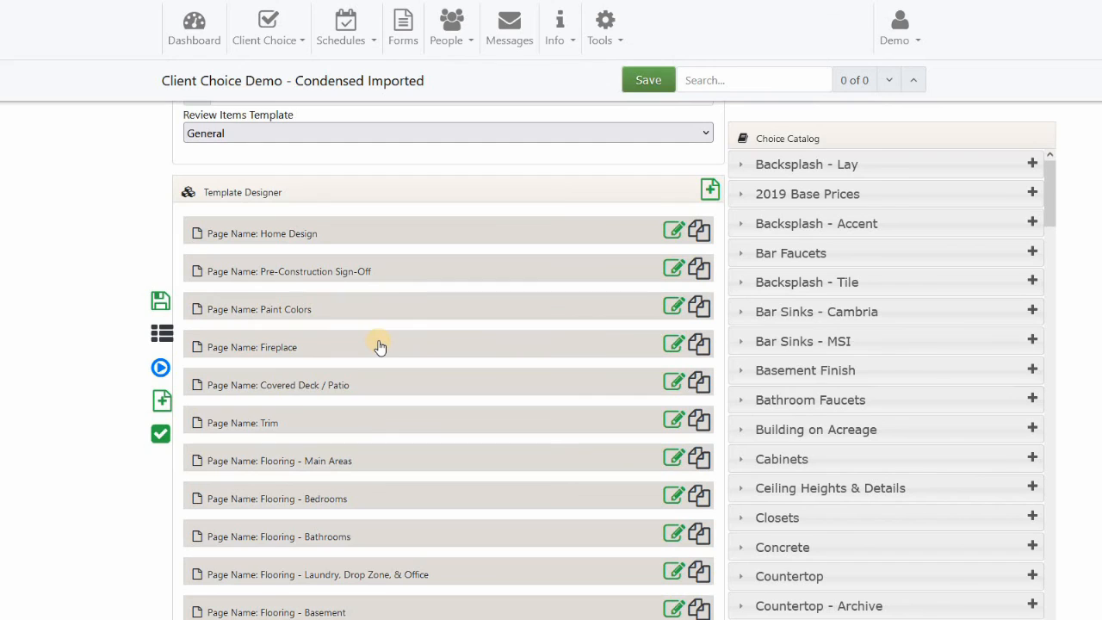
pyautogui.moveTo(380, 346)
pyautogui.mouseDown()
pyautogui.moveTo(352, 341)
pyautogui.moveTo(342, 310)
pyautogui.moveTo(381, 308)
pyautogui.moveTo(373, 312)
pyautogui.mouseUp()
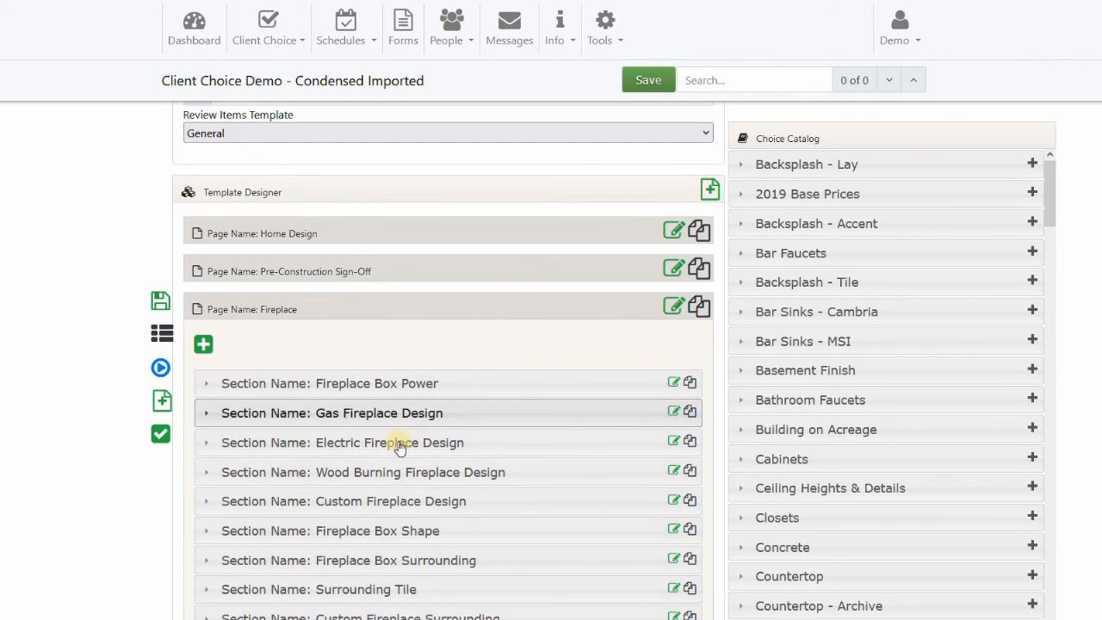
# Add the Fireplace Box Raised choice from the Fireplace - Details catalog category to the Fireplace Box Power section's options
pyautogui.scroll(-1, 352, 388)
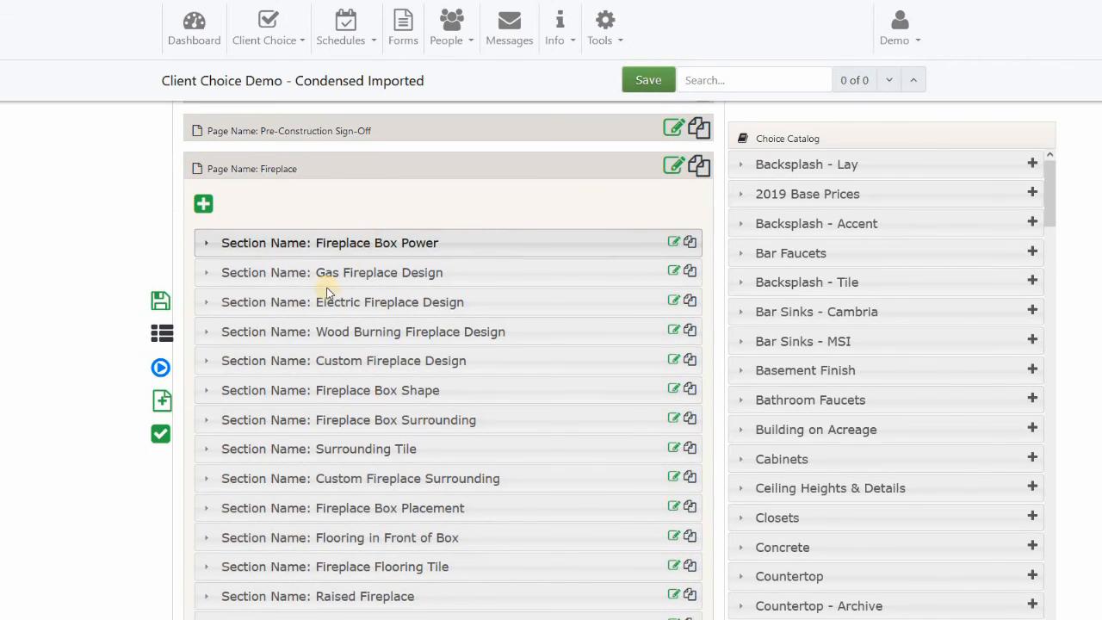
pyautogui.click(312, 244)
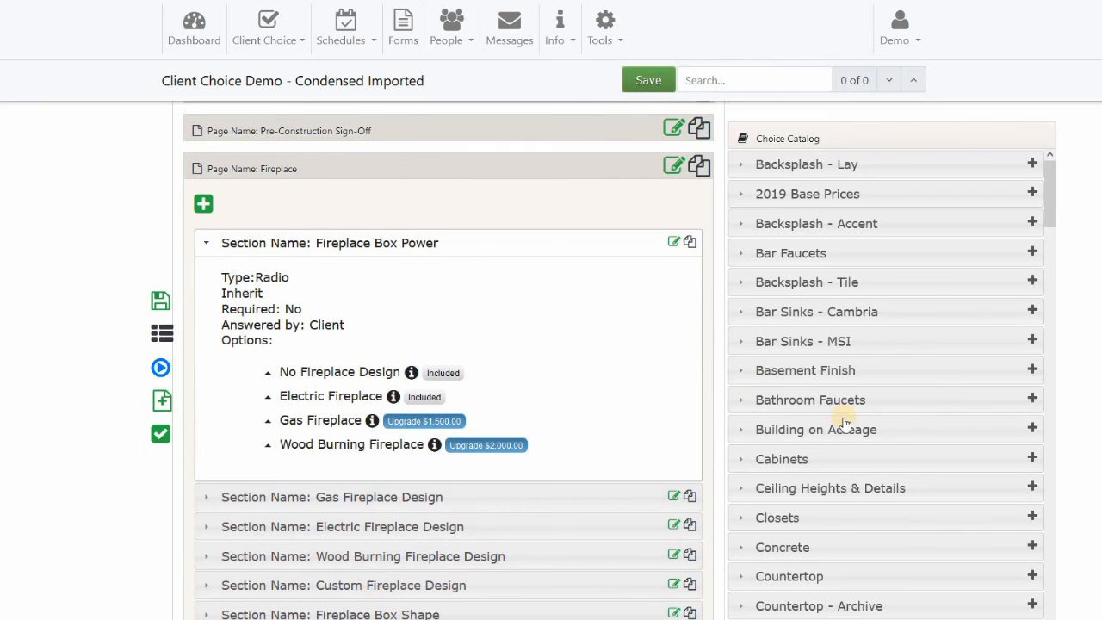
pyautogui.scroll(-8, 761, 387)
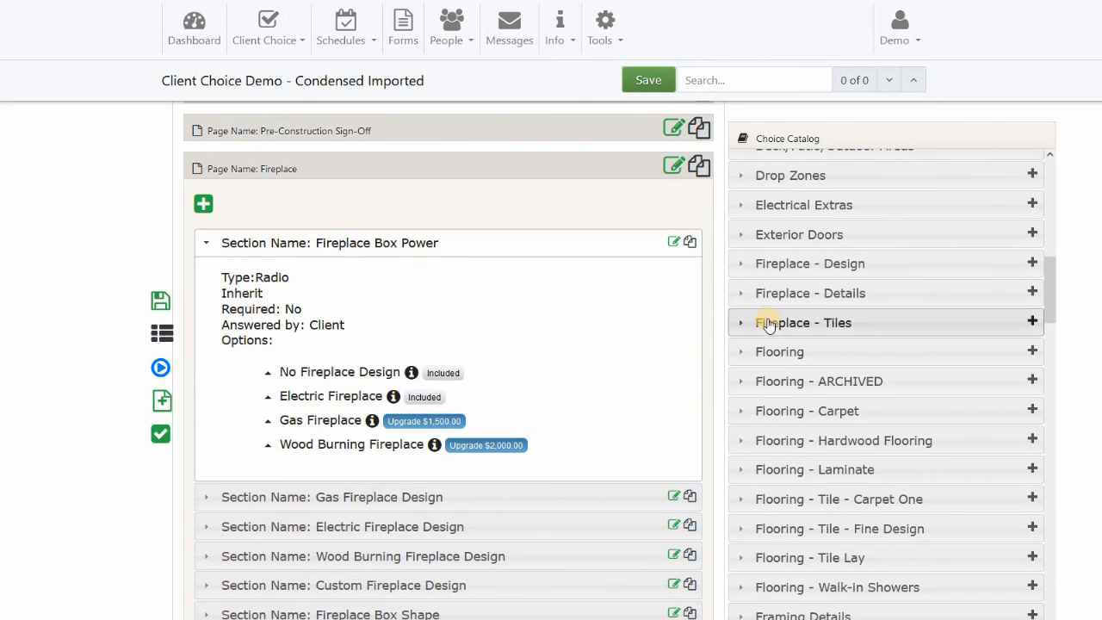
pyautogui.click(779, 293)
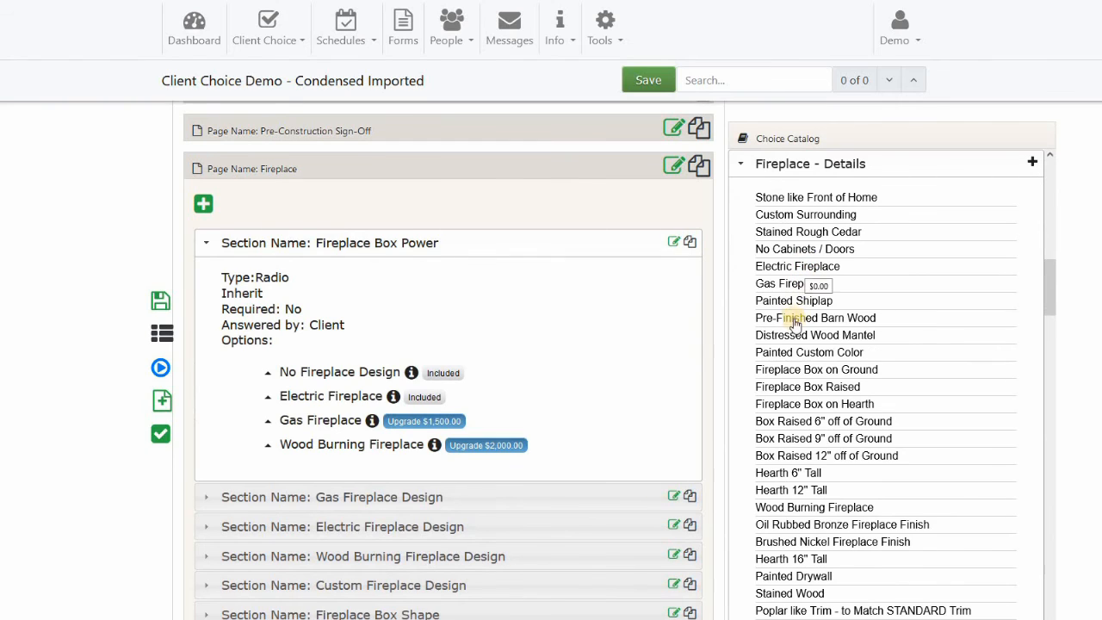
pyautogui.moveTo(800, 388); pyautogui.dragTo(364, 469)
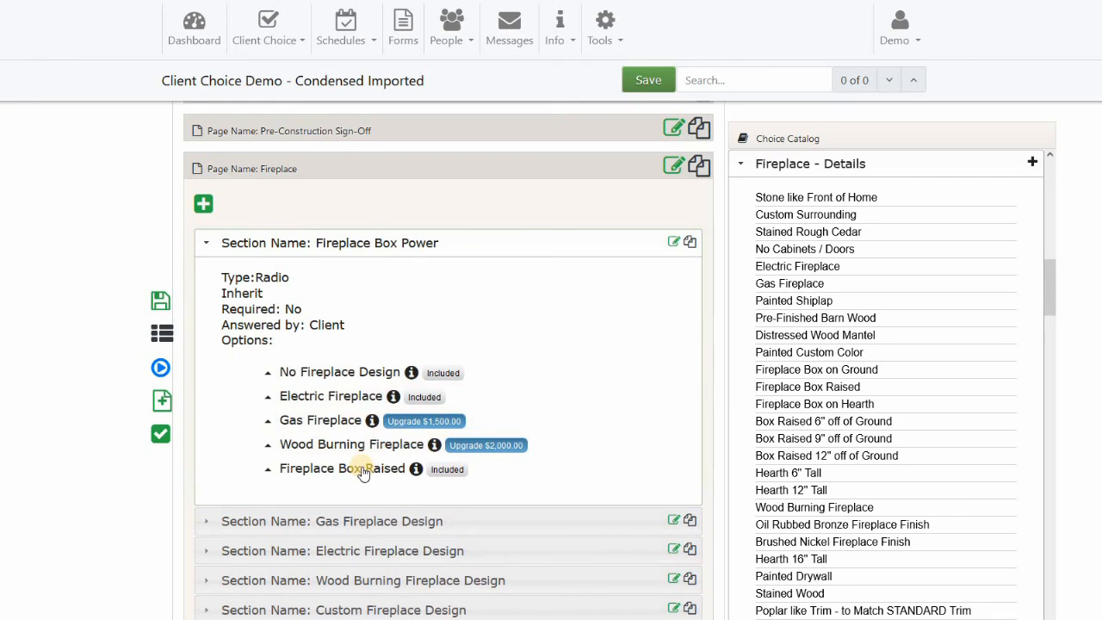
# View the Fireplace Box Power section's settings, close them without changes and collapse the section
pyautogui.click(672, 245)
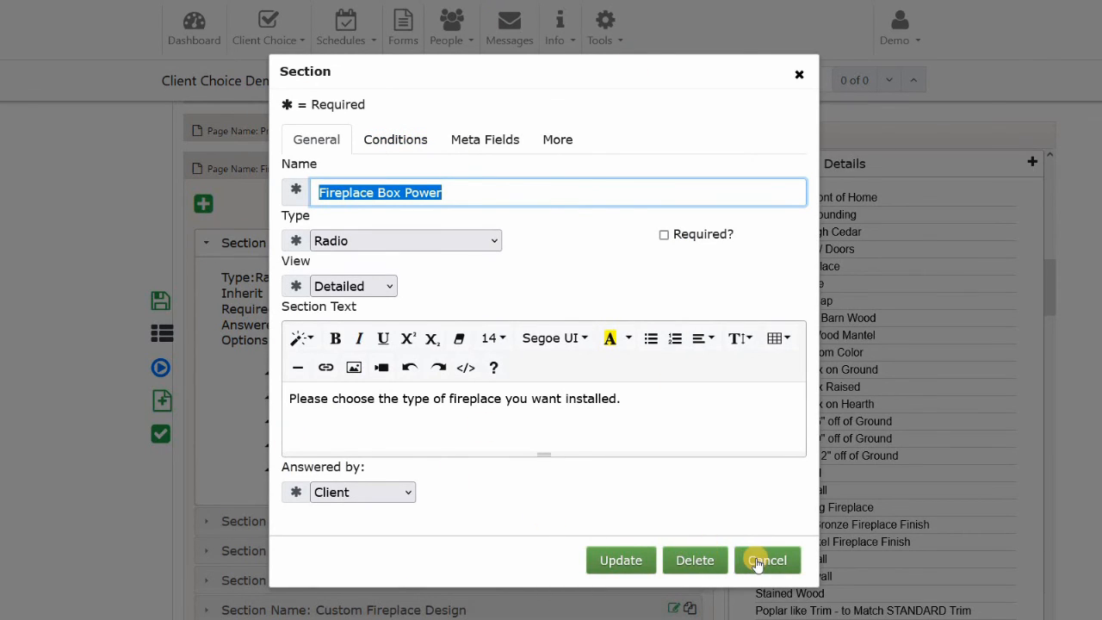
pyautogui.click(261, 291)
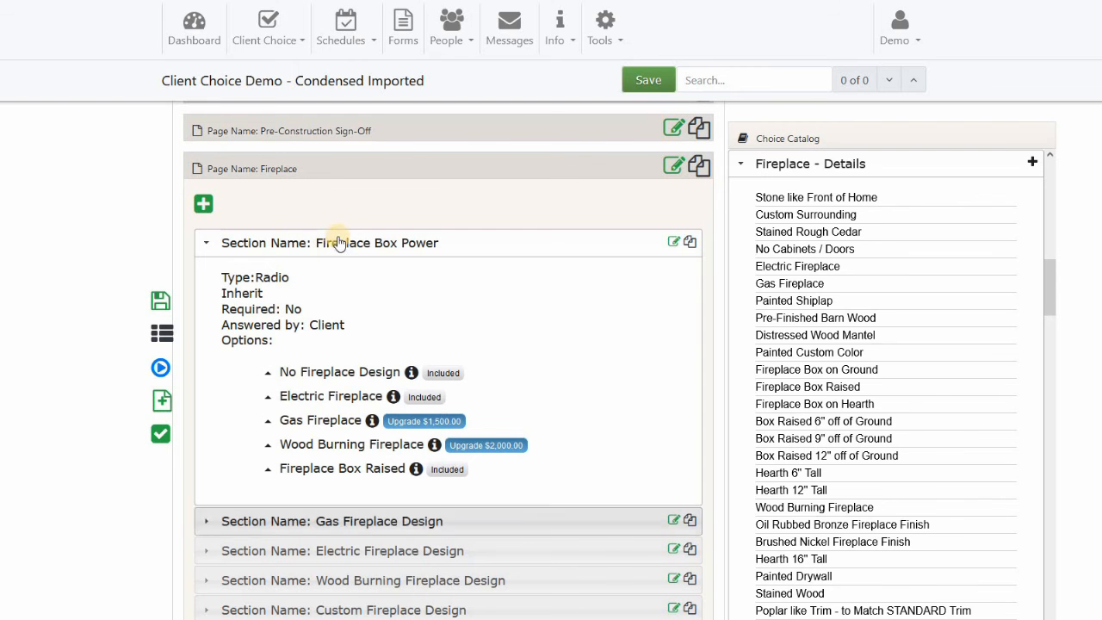
pyautogui.click(342, 244)
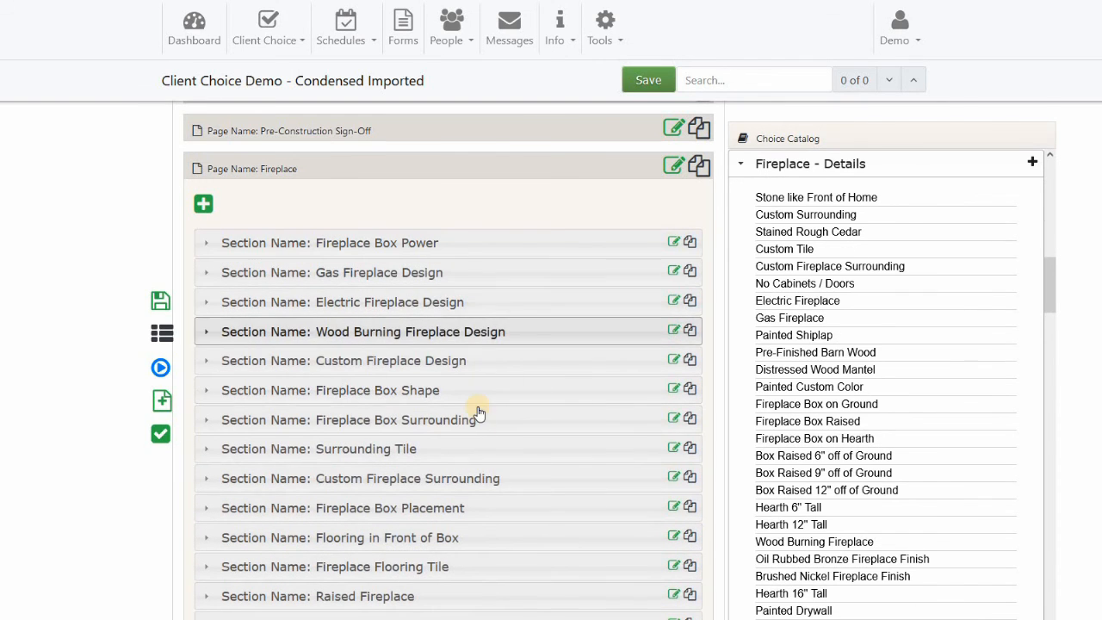
pyautogui.scroll(4, 454, 404)
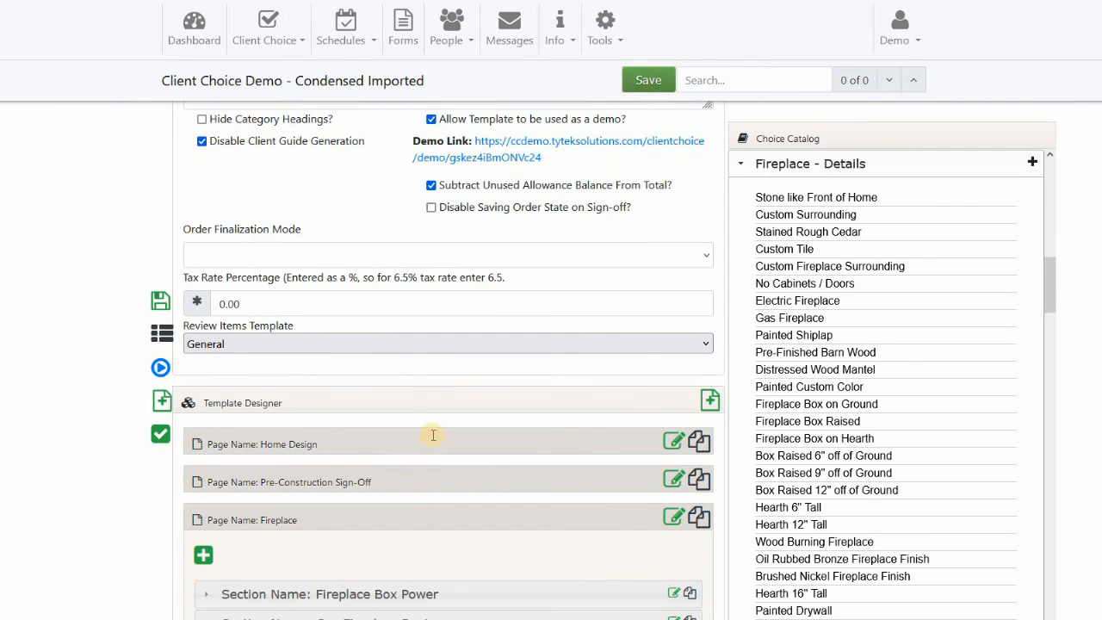
pyautogui.scroll(3, 432, 435)
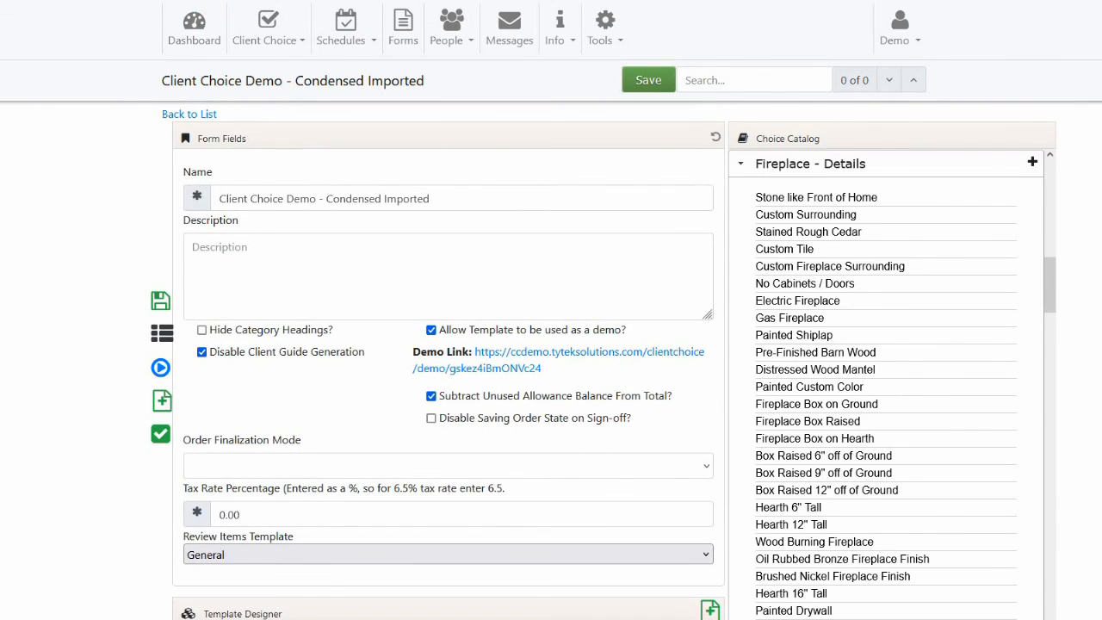